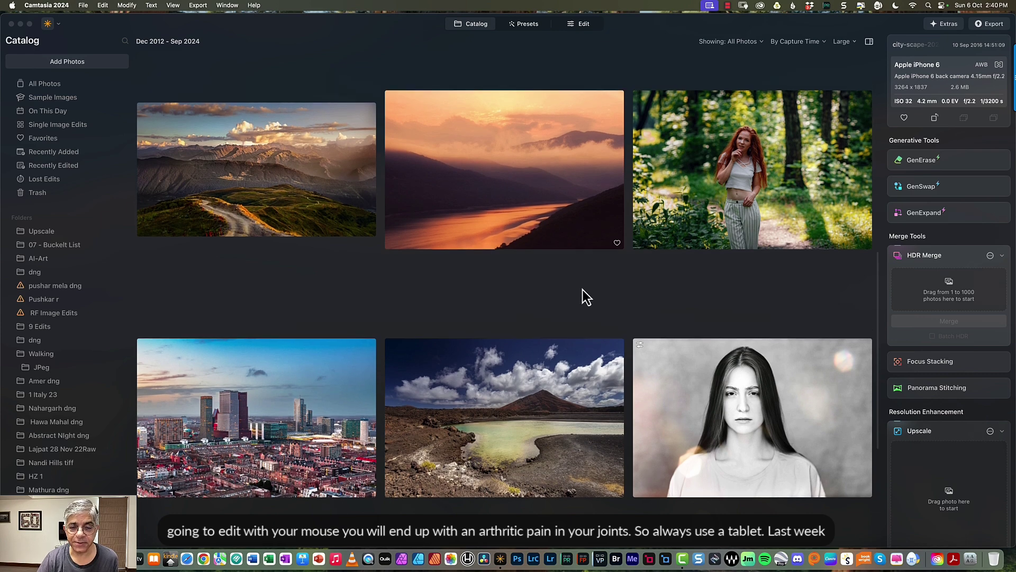
# Step: Look through the catalog thumbnails for the portraits of the women and the man by the lake
pyautogui.scroll(-3, 583, 290)
pyautogui.scroll(4, 585, 288)
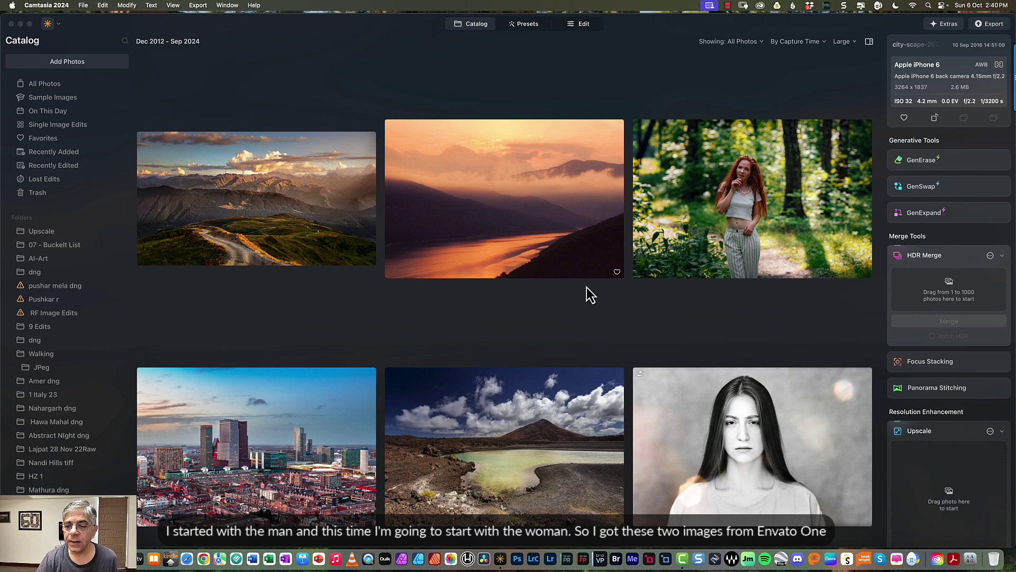
pyautogui.scroll(-5, 587, 288)
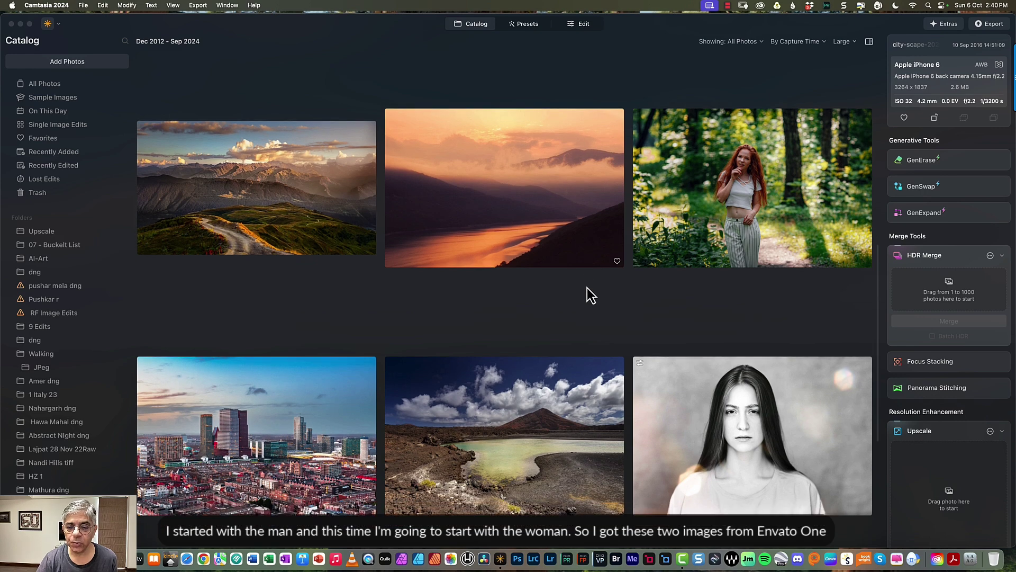
pyautogui.scroll(6, 588, 288)
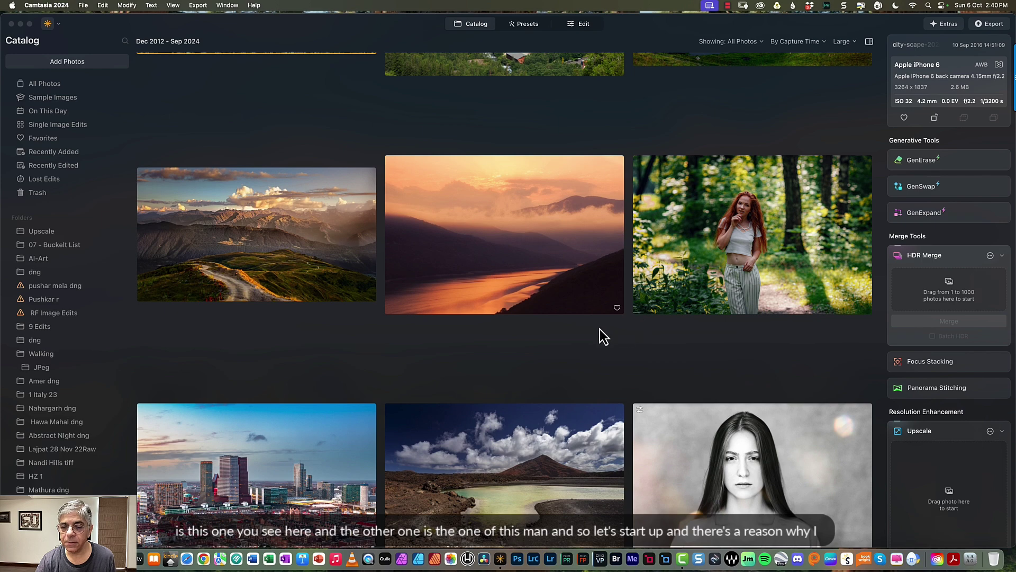
pyautogui.scroll(-3, 605, 328)
pyautogui.scroll(-3, 606, 328)
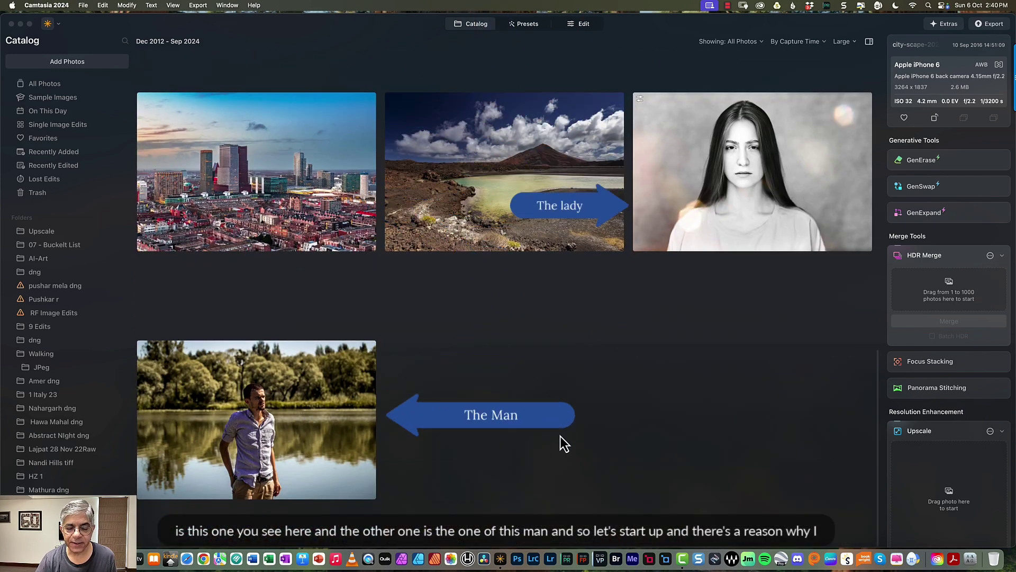
pyautogui.scroll(5, 566, 434)
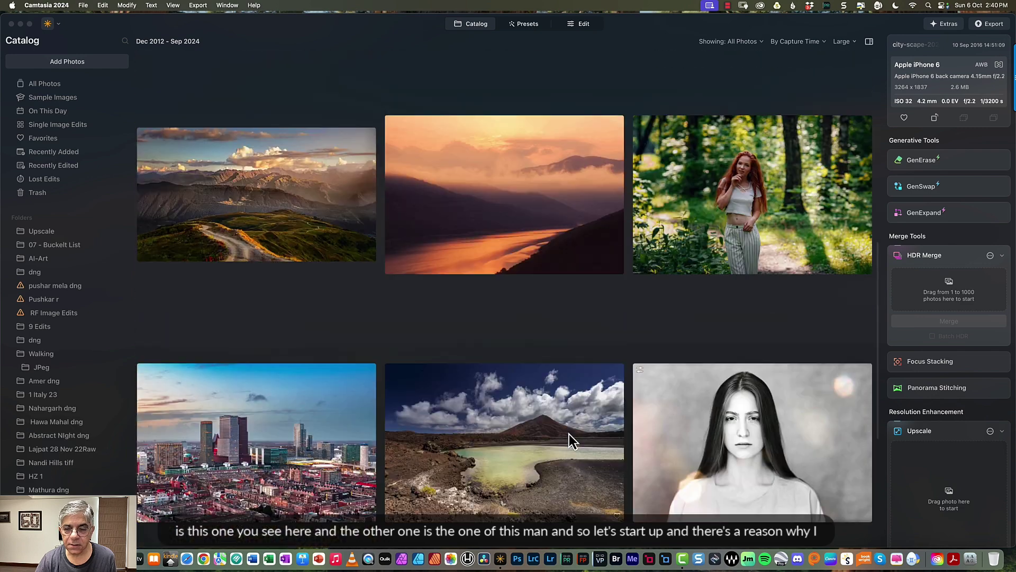
pyautogui.scroll(2, 569, 434)
pyautogui.scroll(-1, 569, 434)
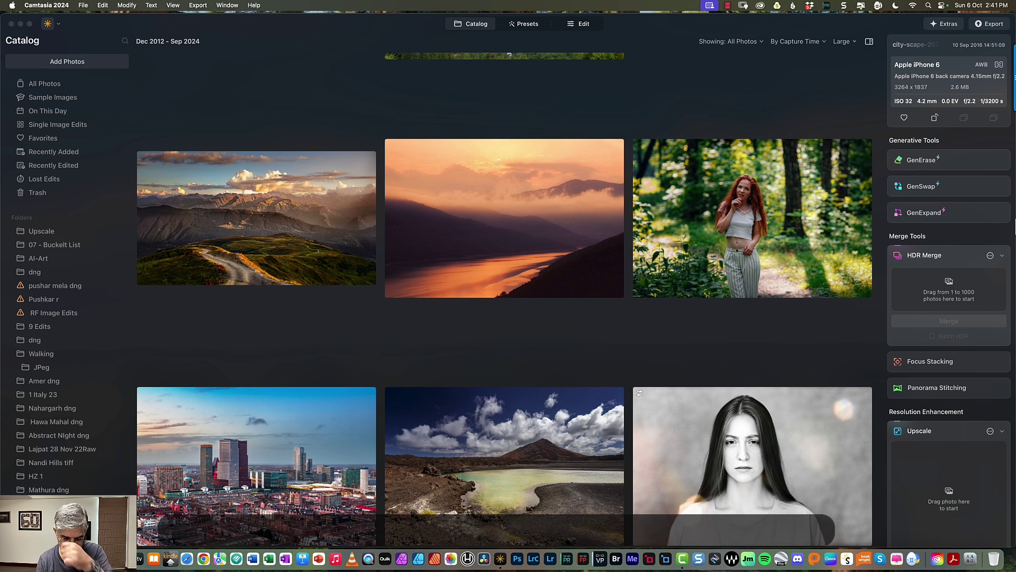
# Step: Open the photo of the red-haired woman in the forest for editing without applying a preset
pyautogui.click(755, 225)
pyautogui.doubleClick(752, 215)
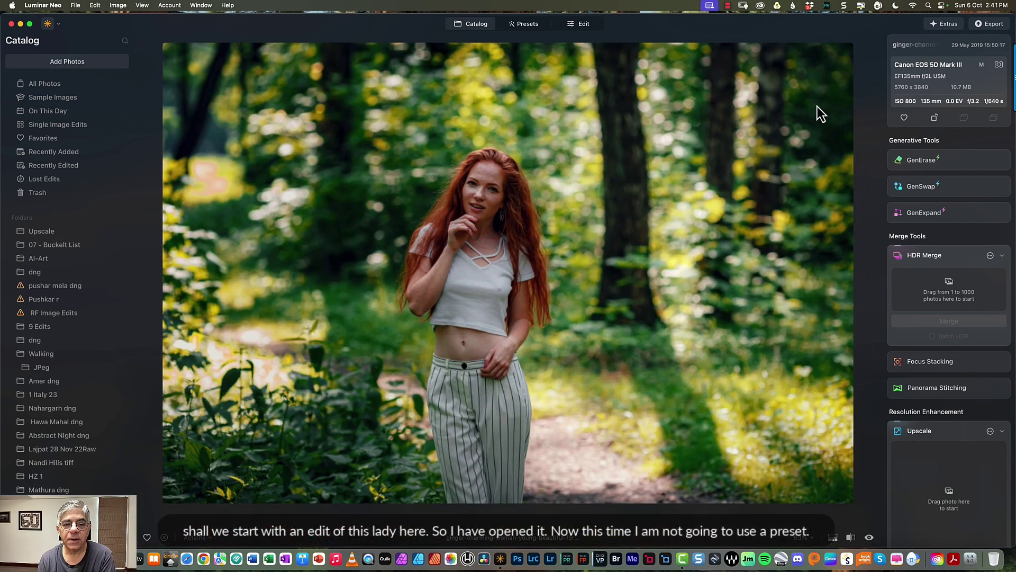
pyautogui.click(529, 26)
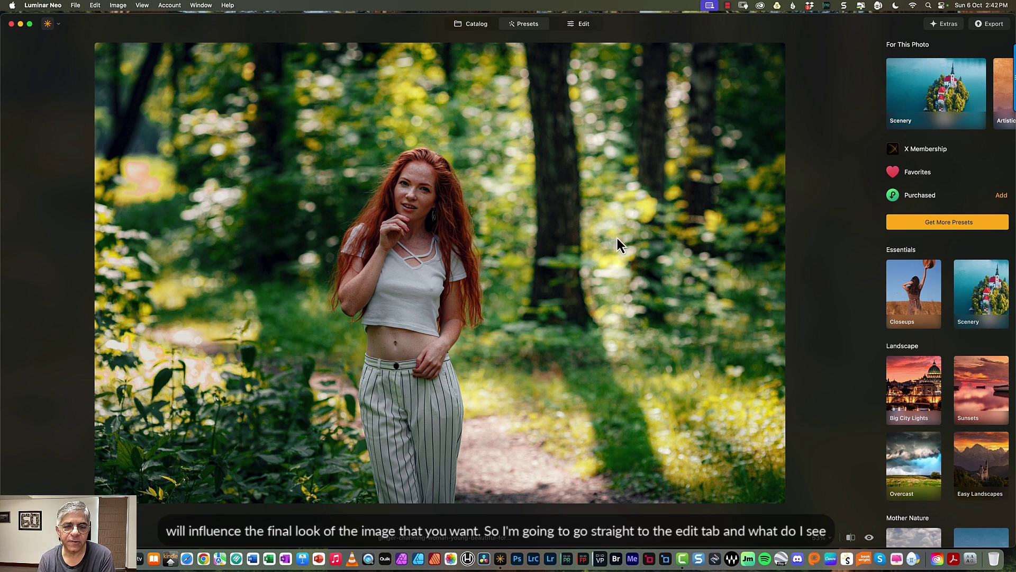
pyautogui.click(585, 26)
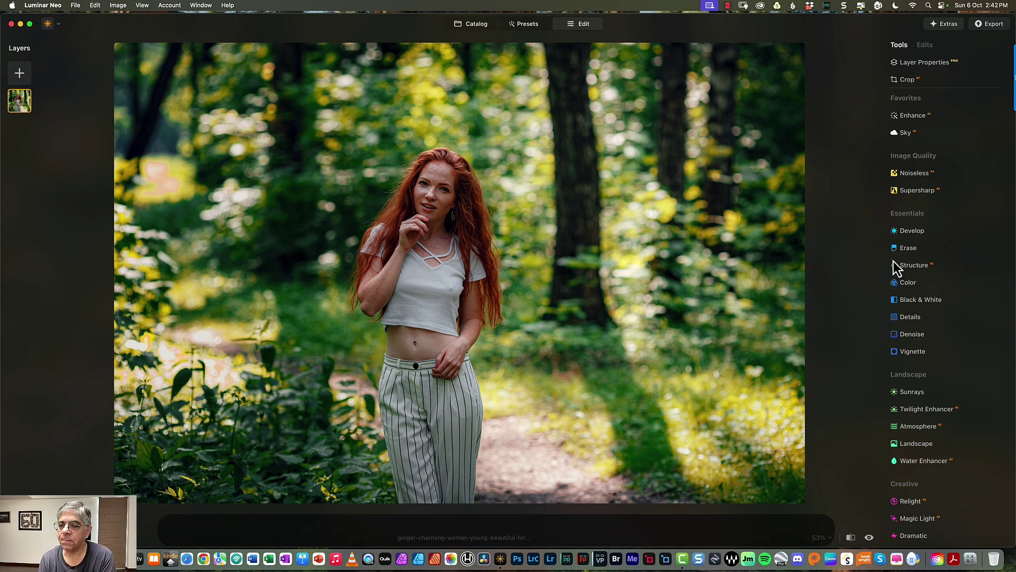
# Step: Apply the Enhance tool to the woman's photo with Accent set to 38
pyautogui.click(914, 116)
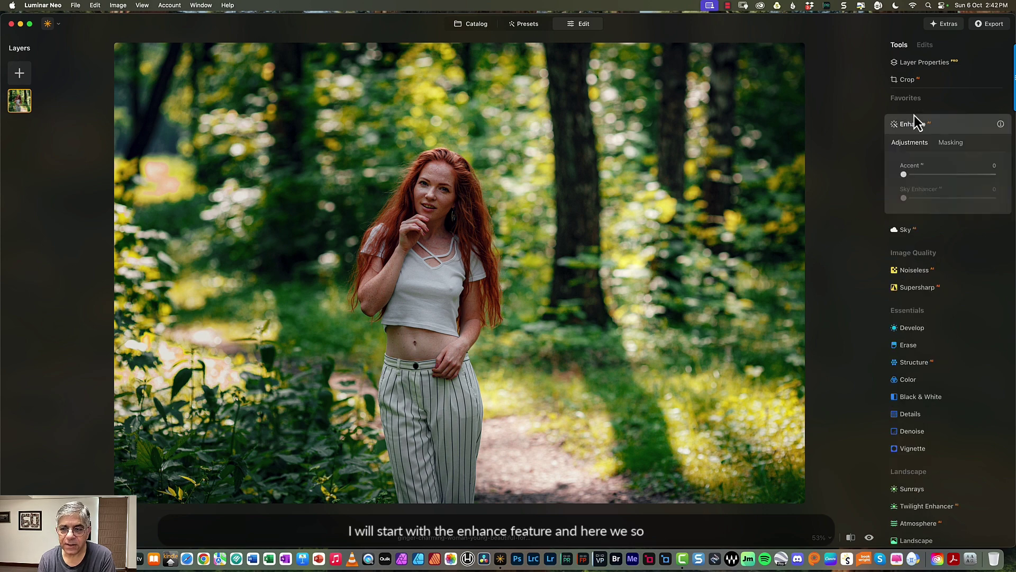
pyautogui.click(908, 175)
pyautogui.moveTo(908, 174)
pyautogui.mouseDown()
pyautogui.moveTo(939, 176)
pyautogui.moveTo(893, 176)
pyautogui.mouseUp()
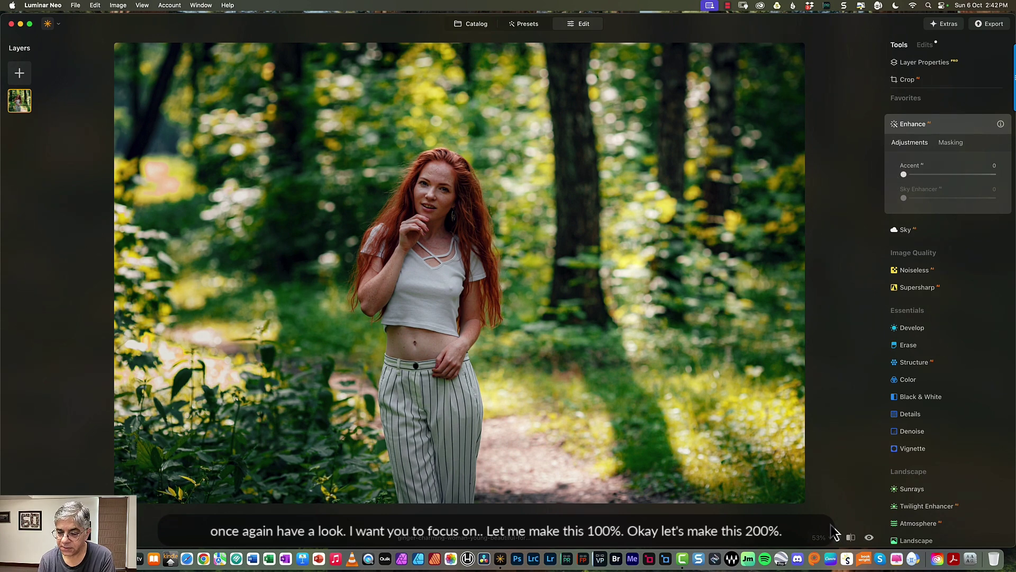
pyautogui.click(829, 538)
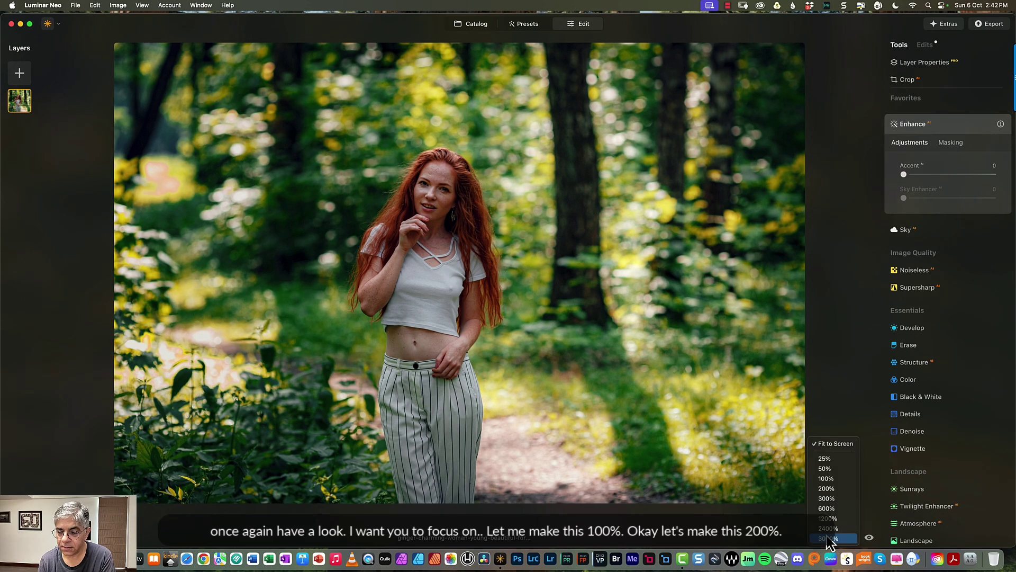
pyautogui.click(828, 485)
pyautogui.moveTo(491, 212); pyautogui.dragTo(513, 382)
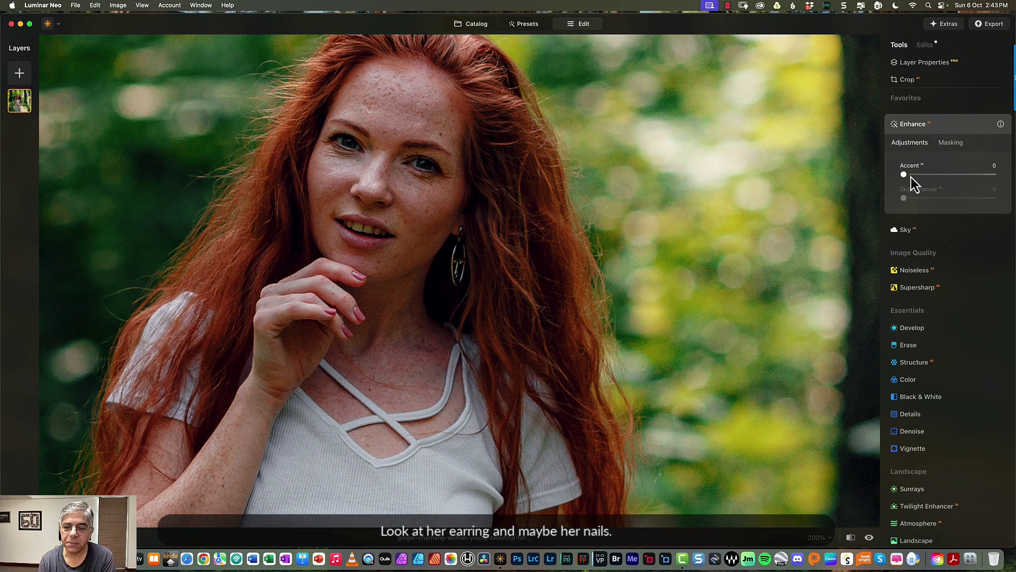
pyautogui.moveTo(907, 175); pyautogui.dragTo(943, 176)
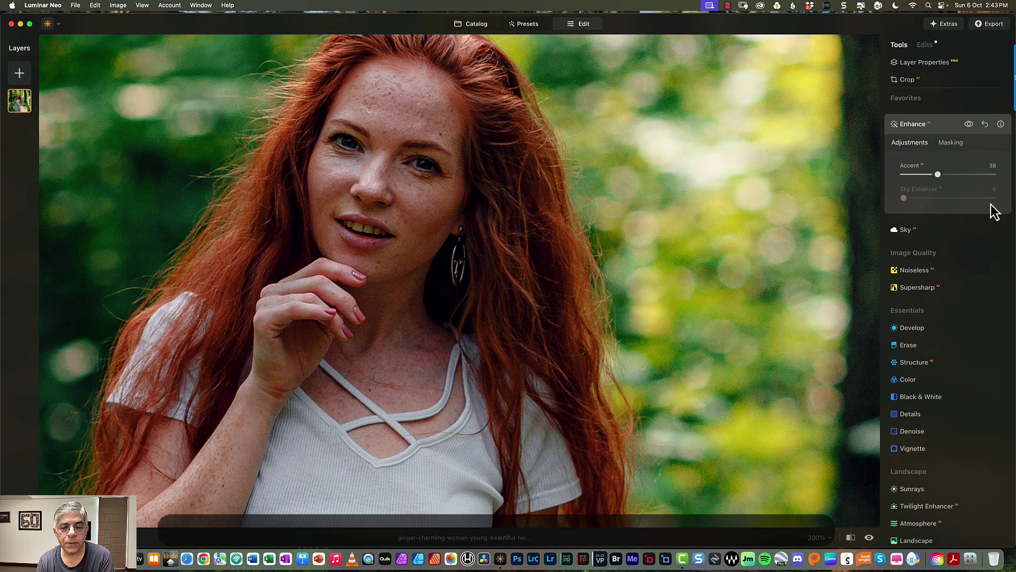
# Step: Compare the woman's face and hair with and without the Enhance adjustment, and close the tool
pyautogui.click(970, 125)
pyautogui.click(971, 125)
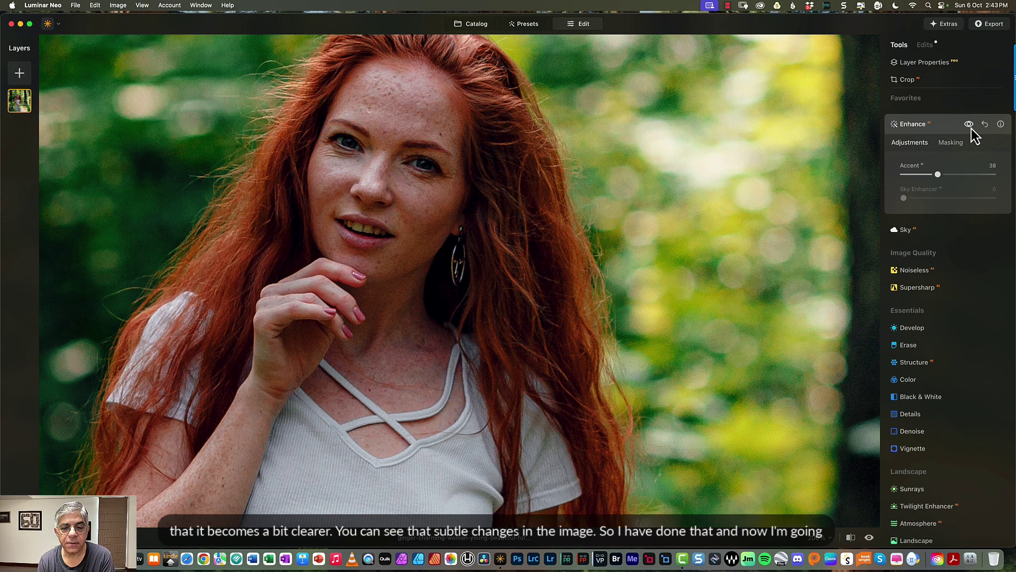
pyautogui.click(971, 125)
pyautogui.click(971, 125)
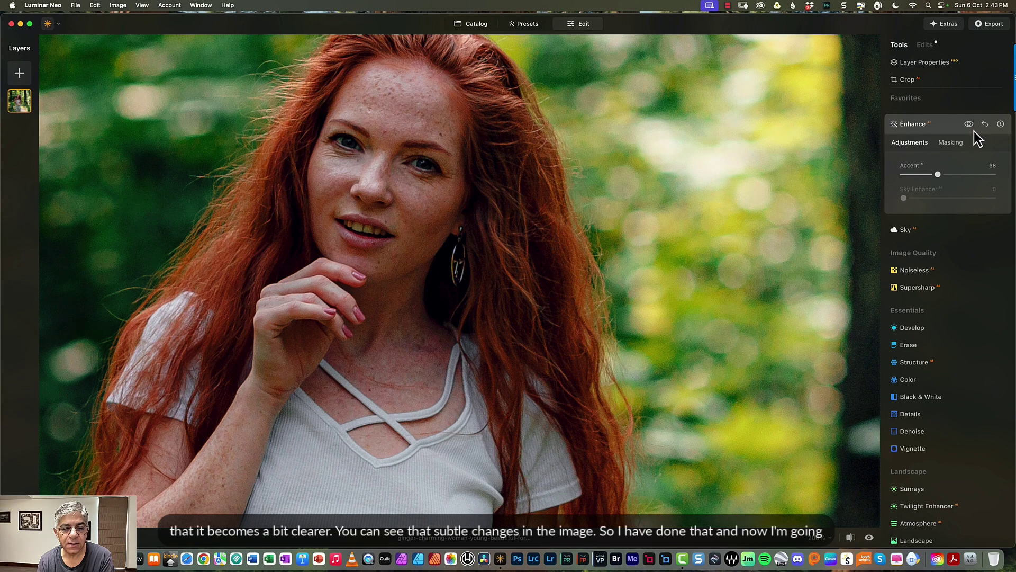
pyautogui.click(975, 132)
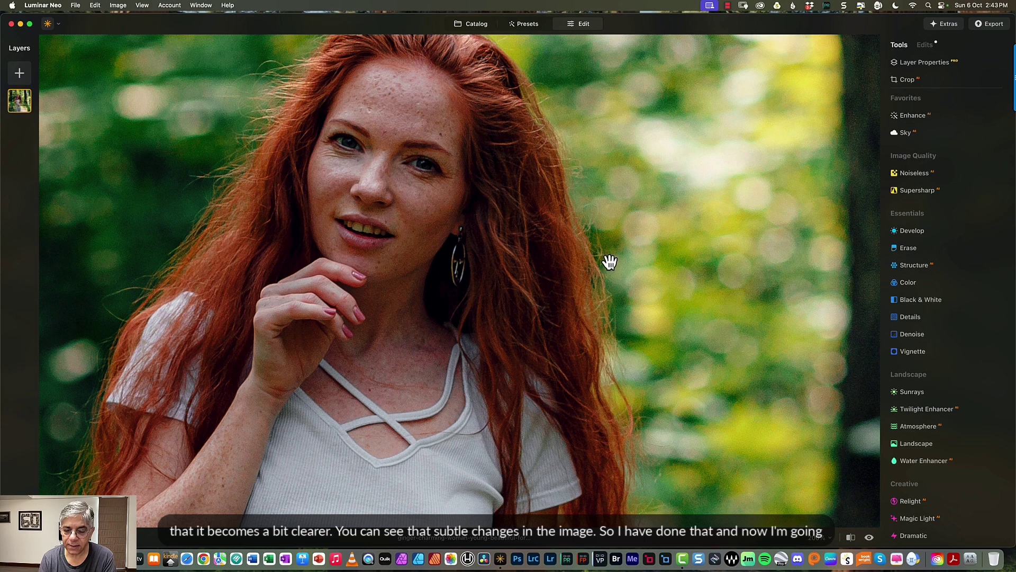
# Step: Adjust the Develop light settings to Smart Contrast 5, Highlights 7 and Shadows 8, leaving Exposure at 0
pyautogui.click(824, 538)
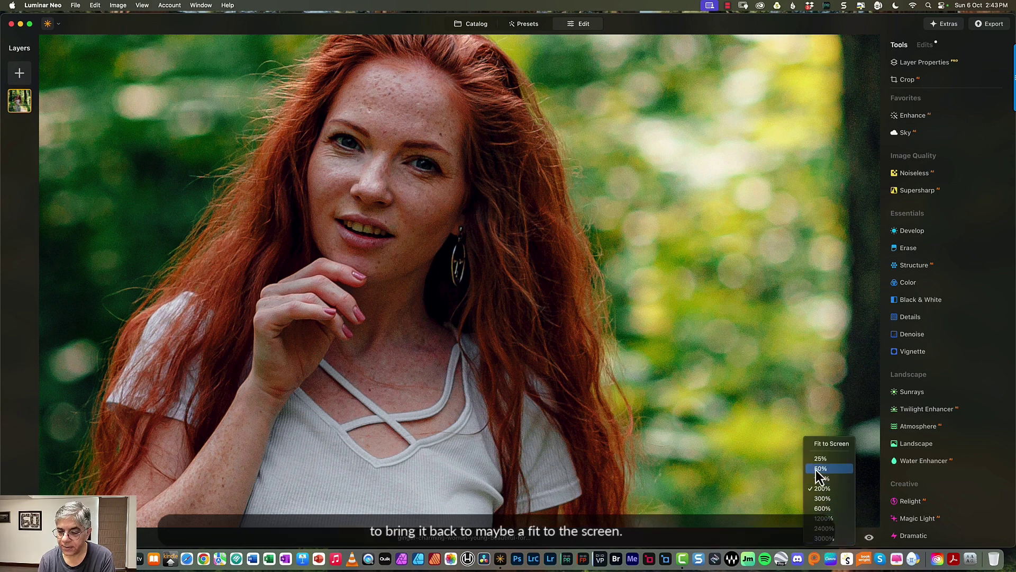
pyautogui.click(825, 446)
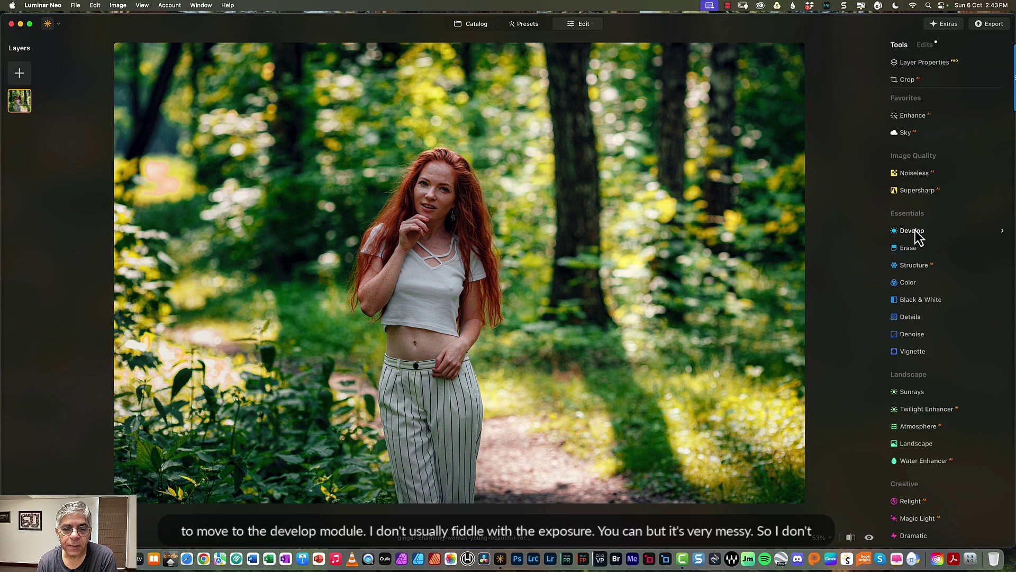
pyautogui.click(920, 233)
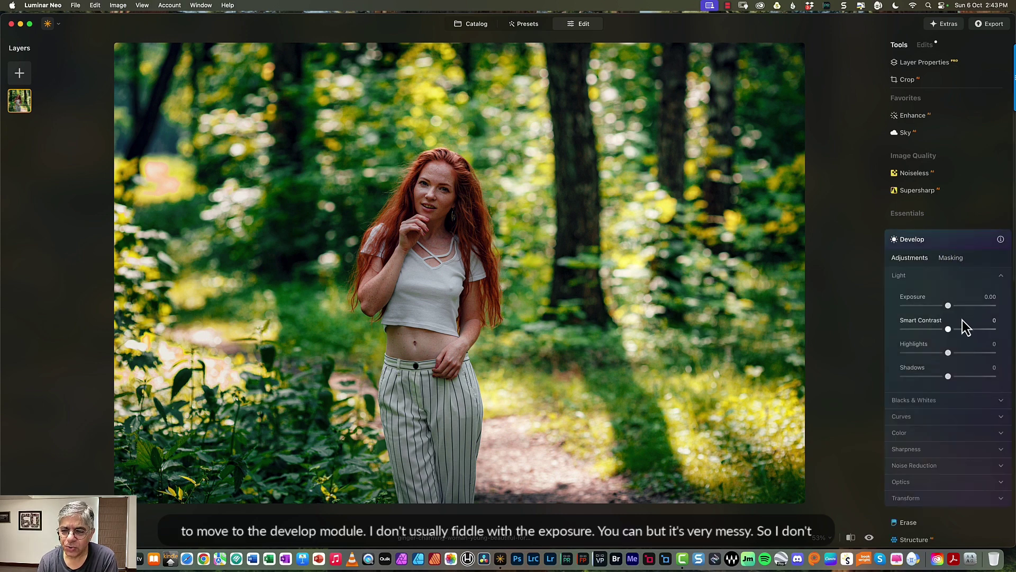
pyautogui.moveTo(949, 306)
pyautogui.mouseDown()
pyautogui.moveTo(967, 306)
pyautogui.moveTo(925, 301)
pyautogui.moveTo(967, 300)
pyautogui.moveTo(948, 305)
pyautogui.mouseUp()
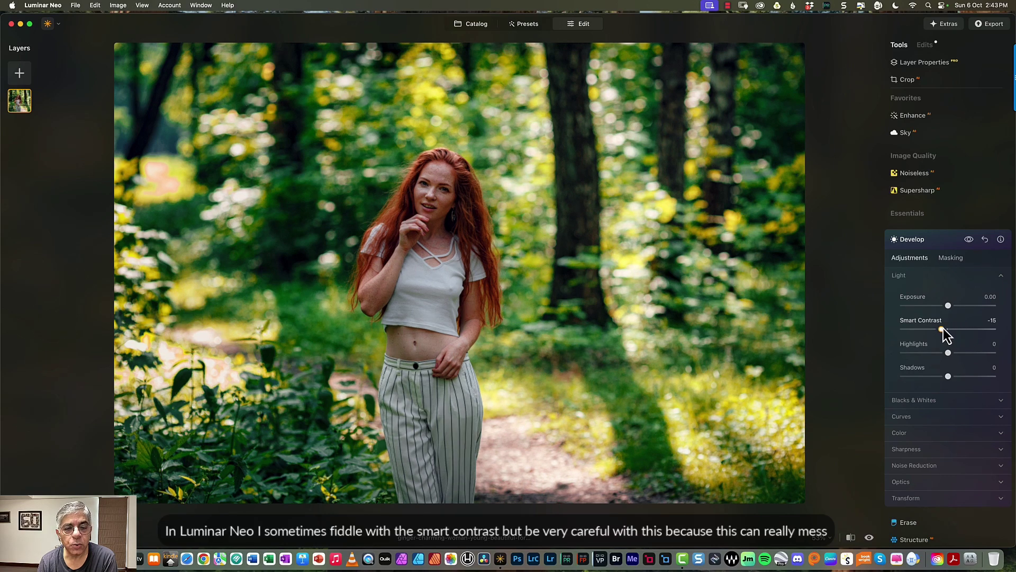
pyautogui.moveTo(944, 328); pyautogui.dragTo(956, 332)
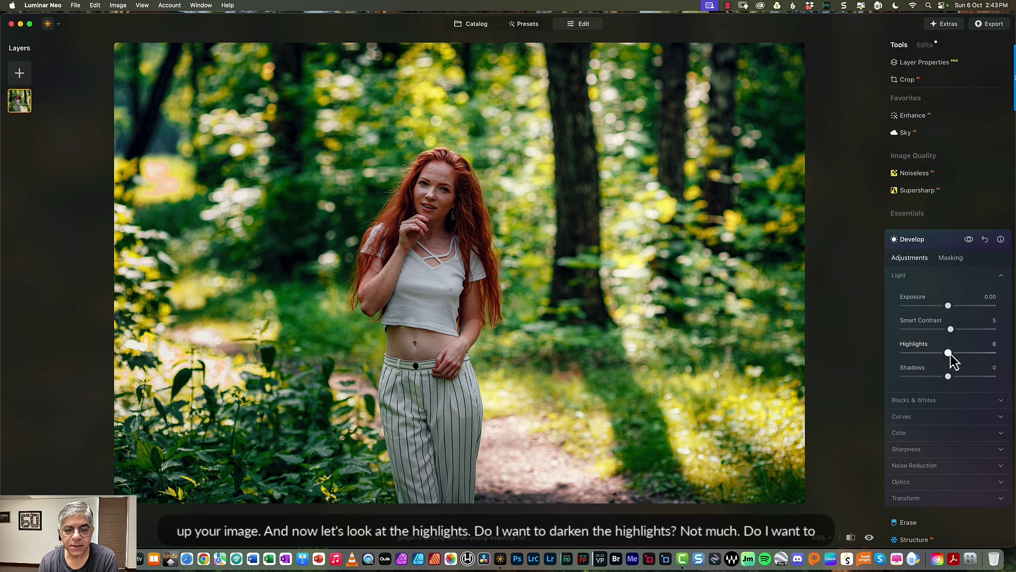
pyautogui.moveTo(942, 353); pyautogui.dragTo(952, 376)
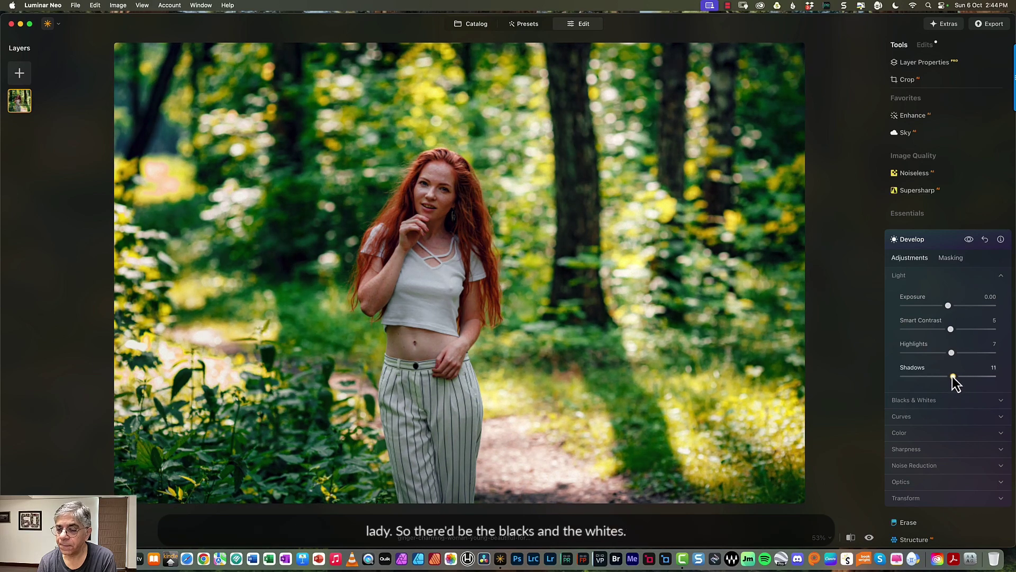
# Step: Set Blacks to 4, Whites to 3 and the color Vibrance to 46 in Develop
pyautogui.click(967, 401)
pyautogui.scroll(-1, 963, 424)
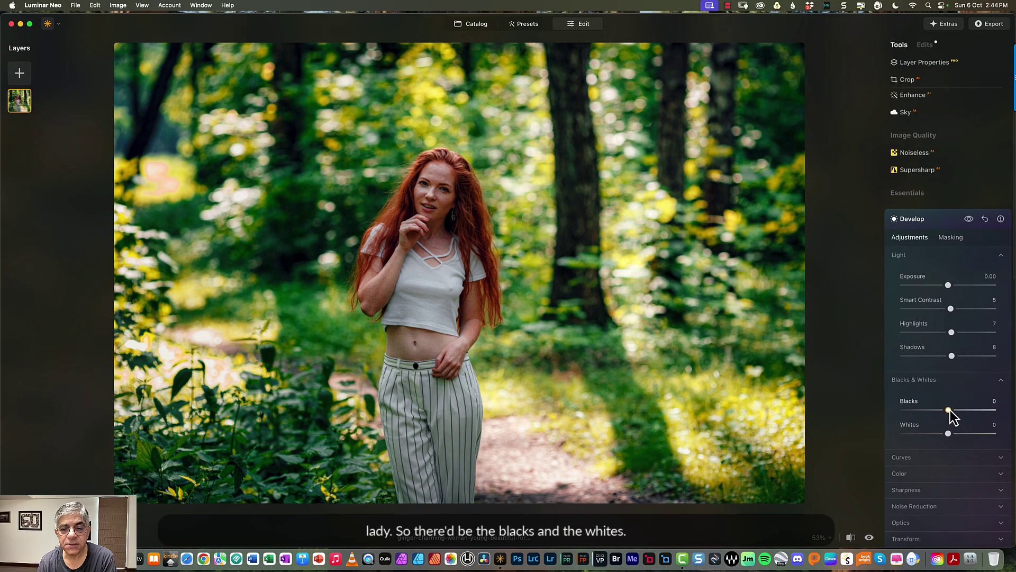
pyautogui.moveTo(949, 409); pyautogui.dragTo(954, 433)
pyautogui.click(944, 473)
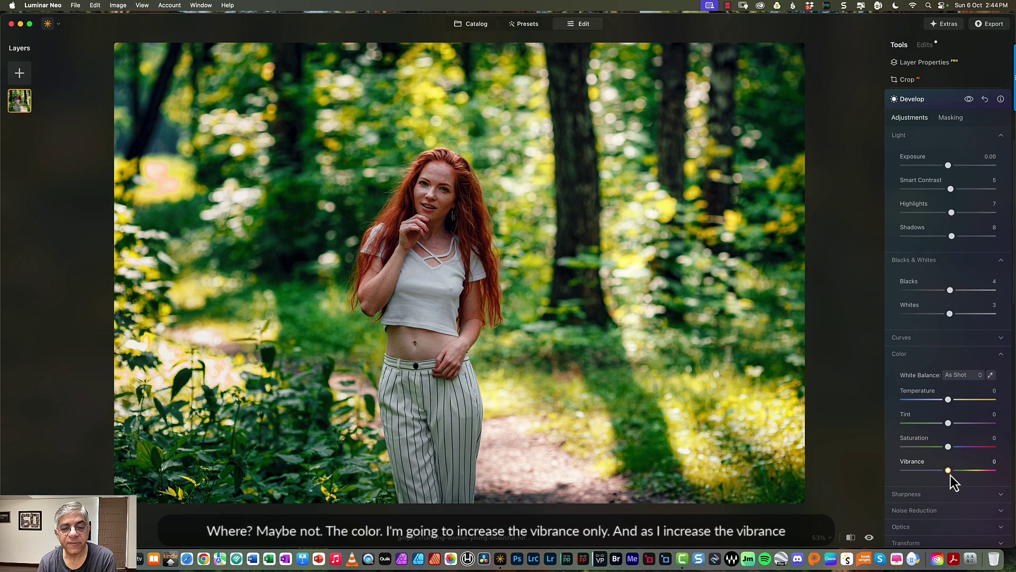
pyautogui.moveTo(953, 472); pyautogui.dragTo(974, 471)
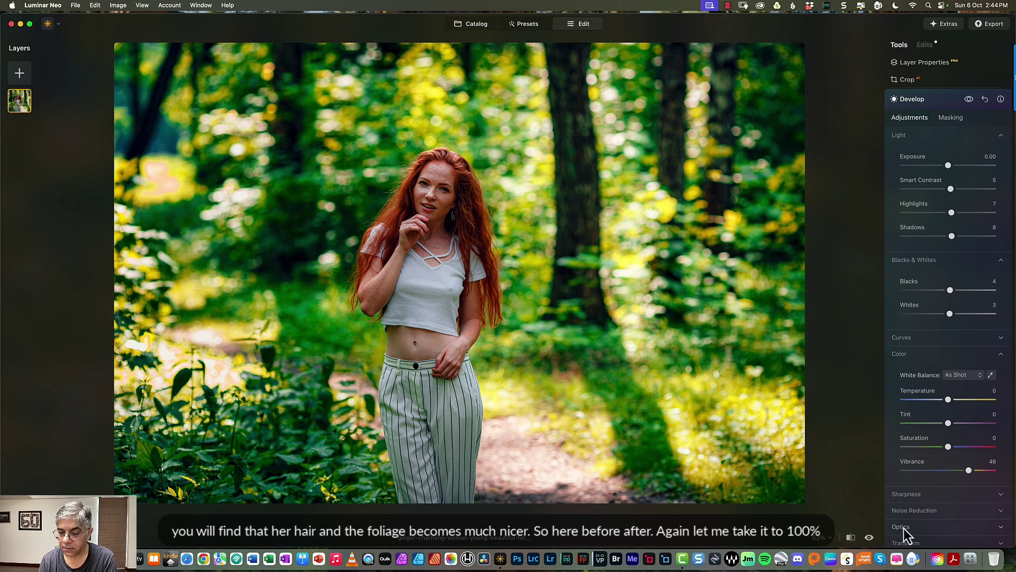
# Step: Compare the woman's hair and the foliage with and without the Develop adjustments at 100% magnification
pyautogui.click(822, 536)
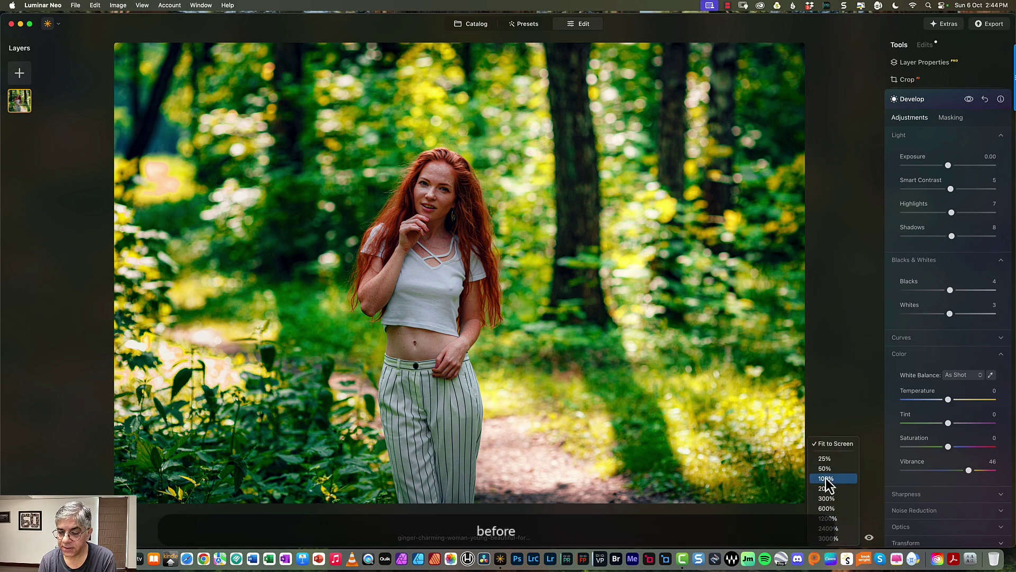
pyautogui.click(826, 479)
pyautogui.scroll(5, 601, 220)
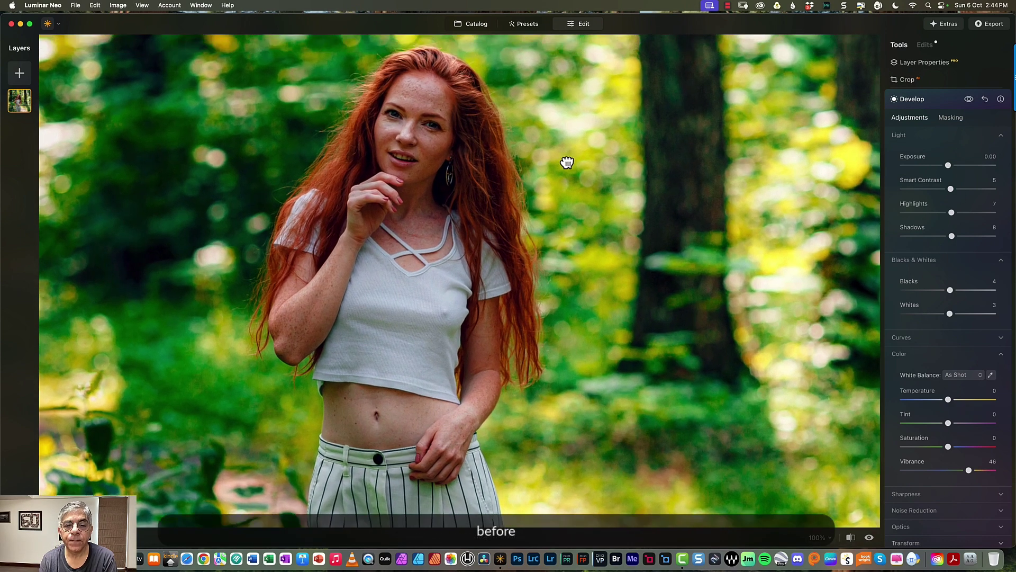
pyautogui.click(970, 100)
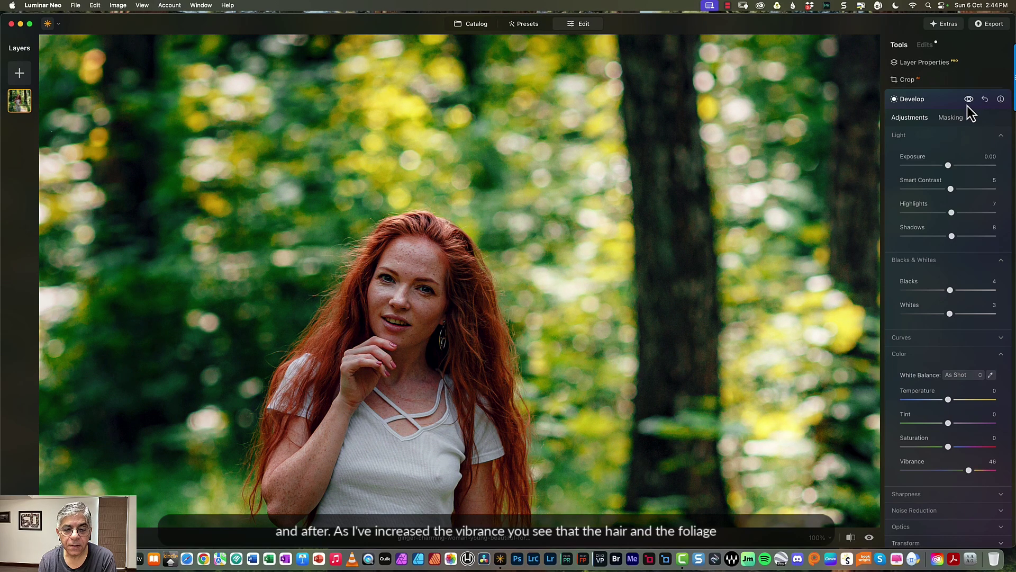
pyautogui.click(970, 100)
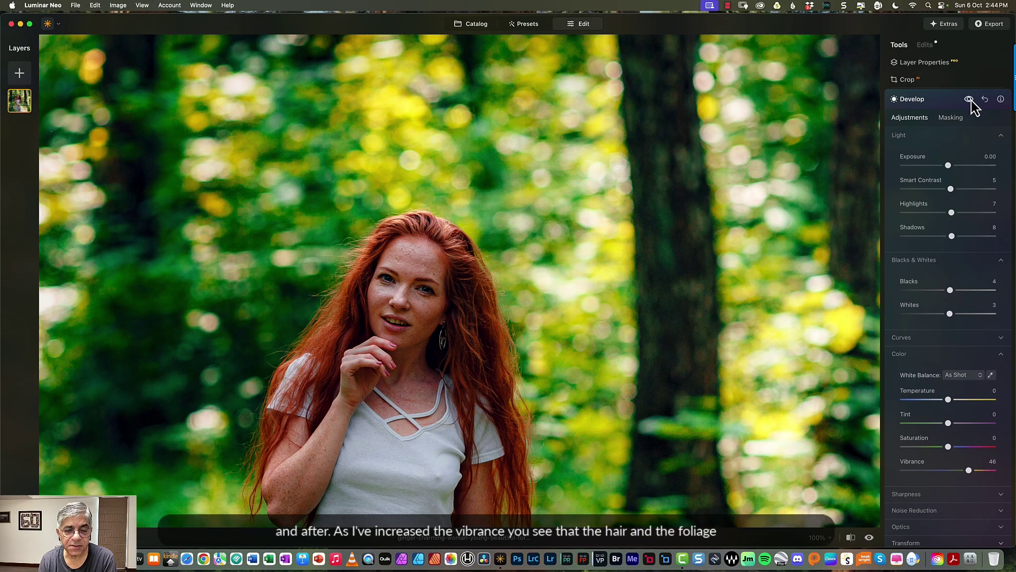
pyautogui.click(971, 100)
pyautogui.click(974, 100)
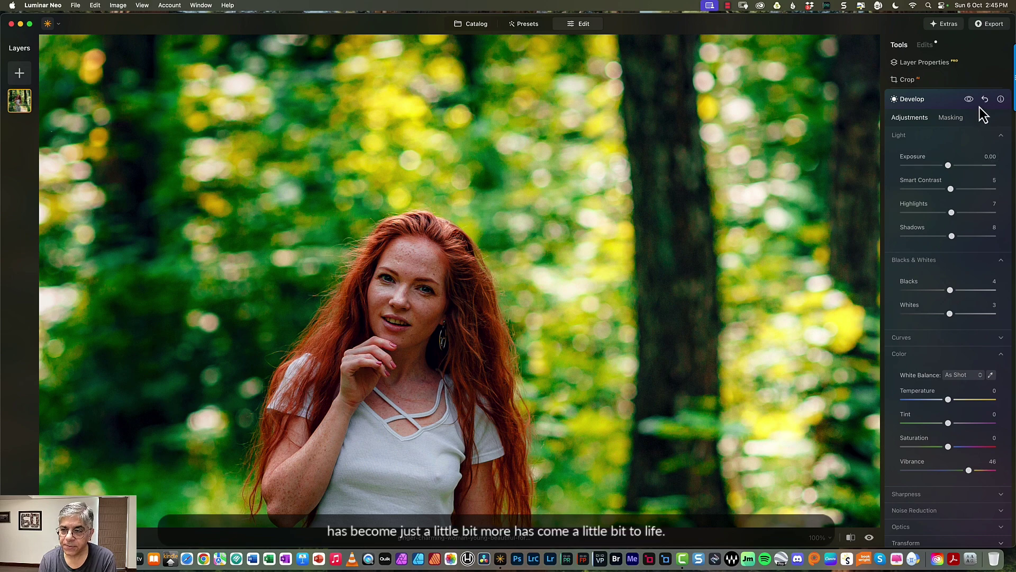
# Step: Fit the whole photo in view and start a brush mask for the Structure adjustment
pyautogui.click(830, 538)
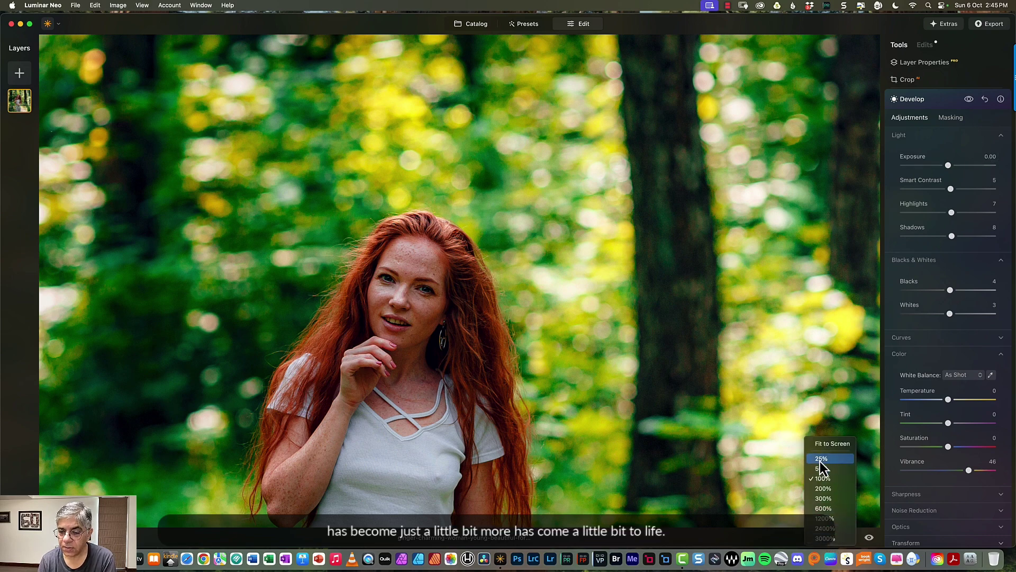
pyautogui.click(820, 446)
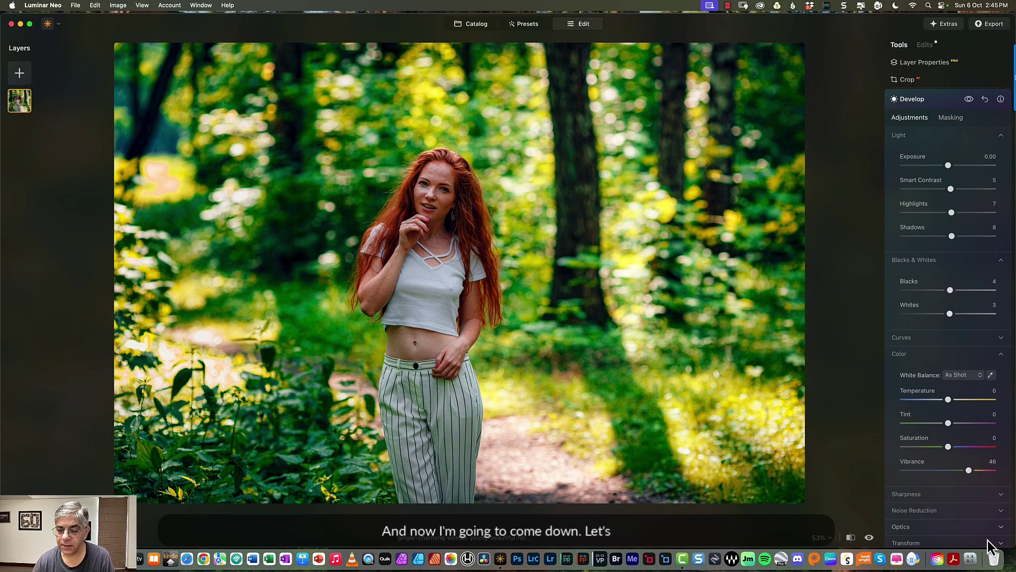
pyautogui.scroll(-5, 955, 452)
pyautogui.click(926, 427)
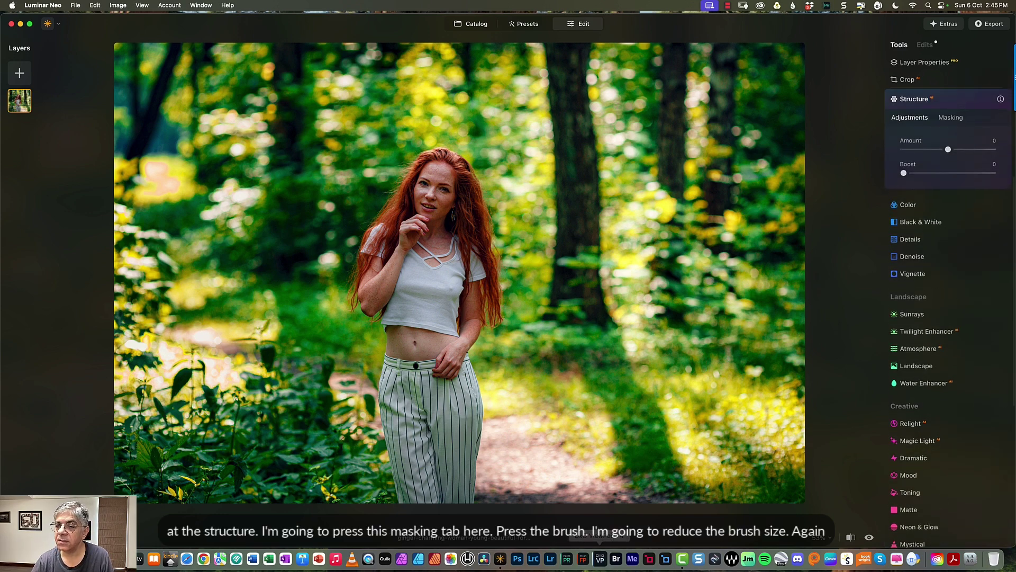
pyautogui.click(951, 119)
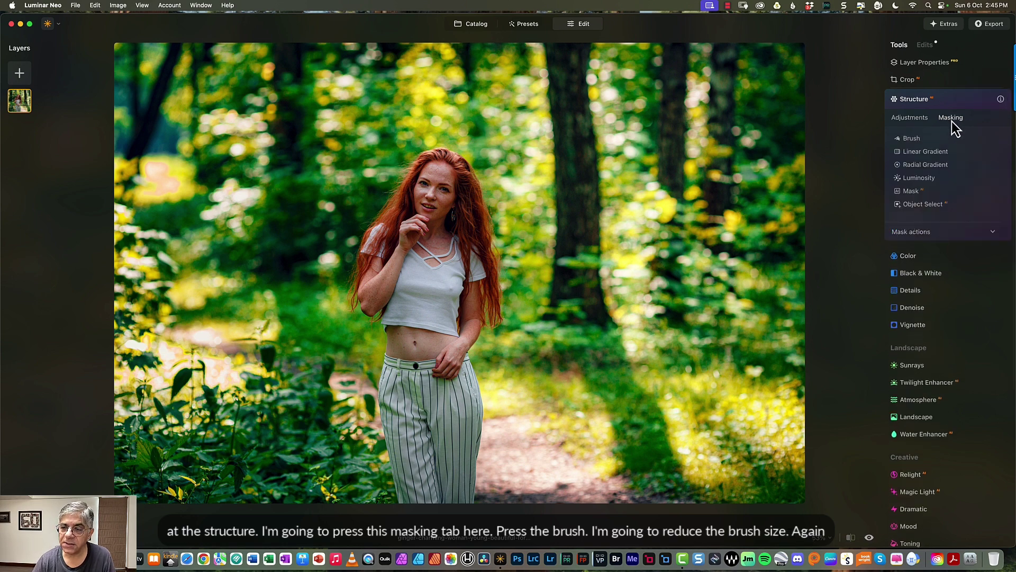
pyautogui.click(913, 141)
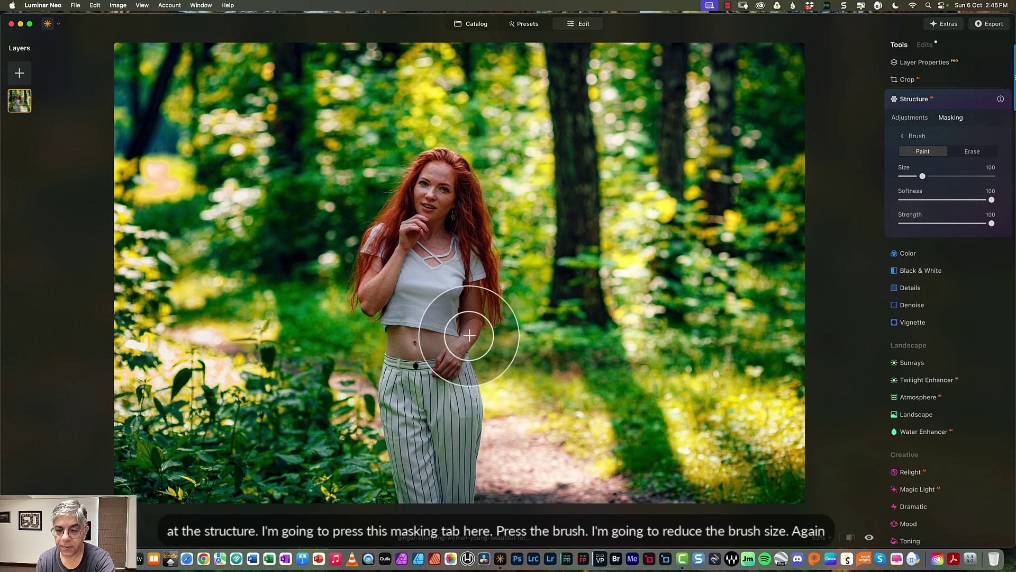
# Step: Zoom the photo to 100% and set the Structure mask brush size to 52
pyautogui.press('[')
pyautogui.press('[')
pyautogui.press('[')
pyautogui.press('[')
pyautogui.press('[')
pyautogui.press('[')
pyautogui.press('[')
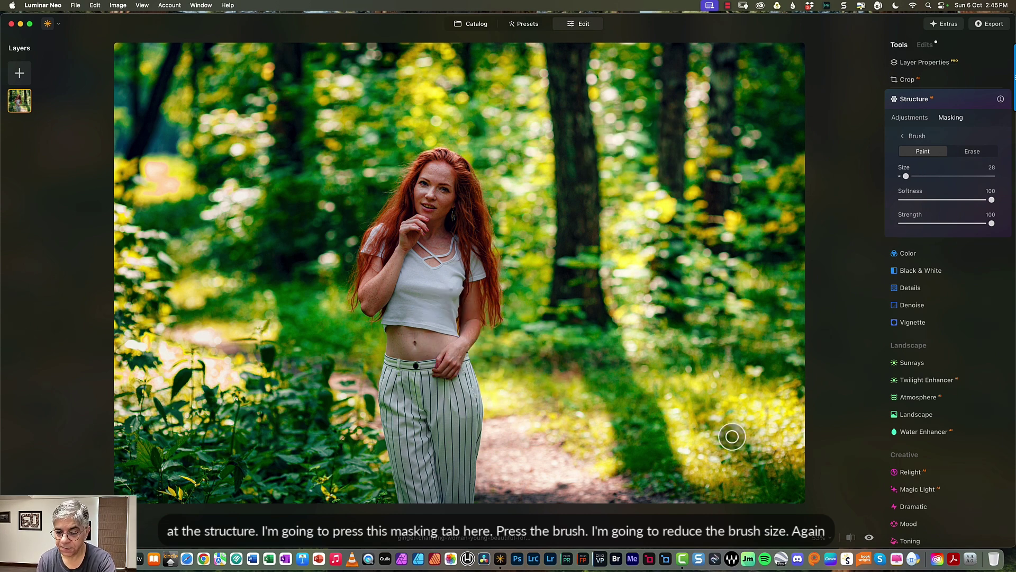
pyautogui.click(826, 538)
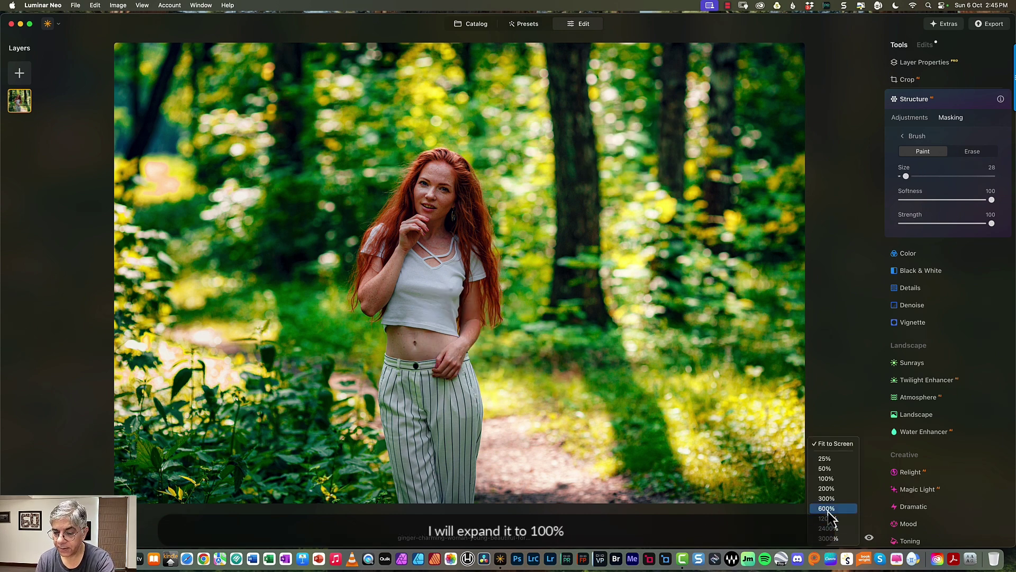
pyautogui.click(829, 482)
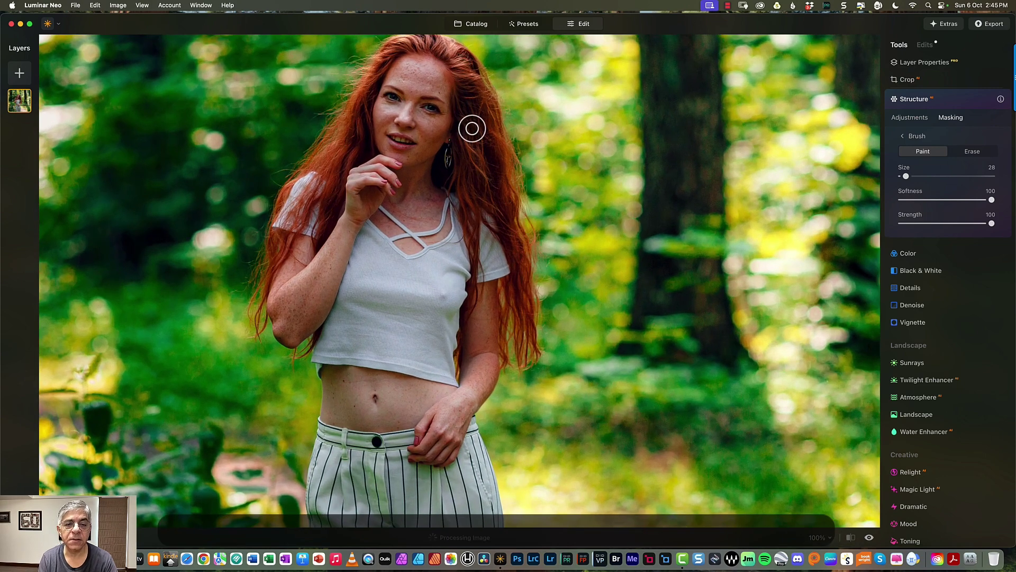
pyautogui.press(']')
pyautogui.press(']')
pyautogui.press(']')
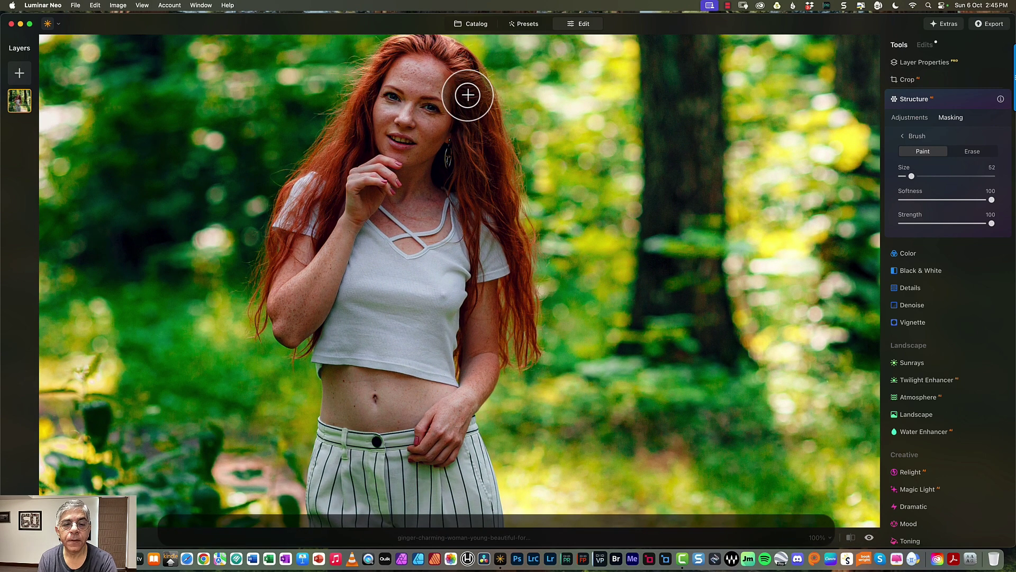
# Step: Paint the Structure mask over only the woman's red hair on both sides of her face, and finish brushing
pyautogui.moveTo(466, 113); pyautogui.dragTo(473, 172)
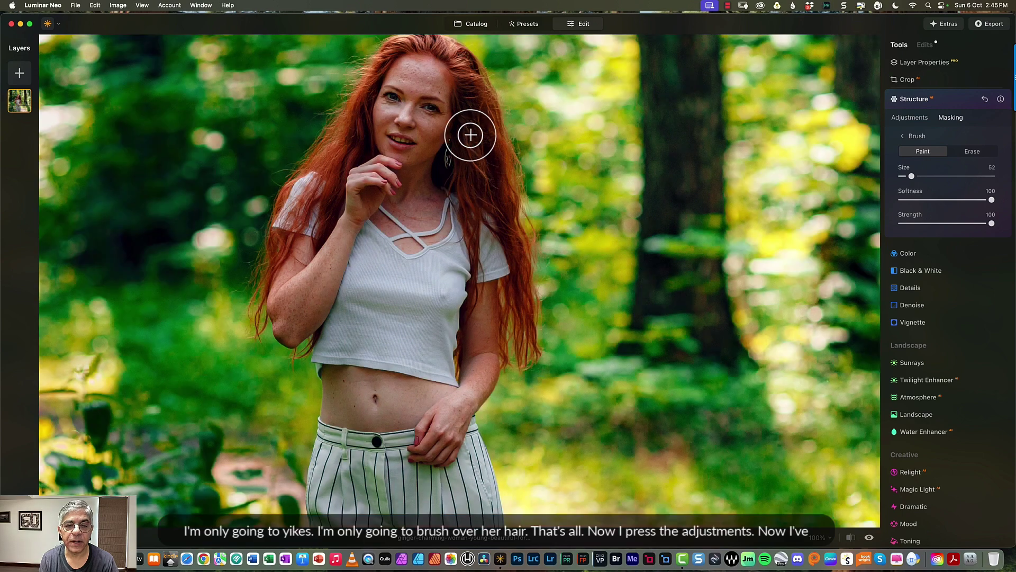
pyautogui.moveTo(468, 118)
pyautogui.mouseDown()
pyautogui.moveTo(473, 219)
pyautogui.moveTo(479, 117)
pyautogui.moveTo(515, 240)
pyautogui.moveTo(528, 350)
pyautogui.moveTo(474, 95)
pyautogui.moveTo(436, 47)
pyautogui.moveTo(386, 59)
pyautogui.moveTo(373, 76)
pyautogui.moveTo(341, 141)
pyautogui.moveTo(290, 205)
pyautogui.moveTo(342, 132)
pyautogui.moveTo(331, 230)
pyautogui.moveTo(286, 239)
pyautogui.moveTo(270, 279)
pyautogui.mouseUp()
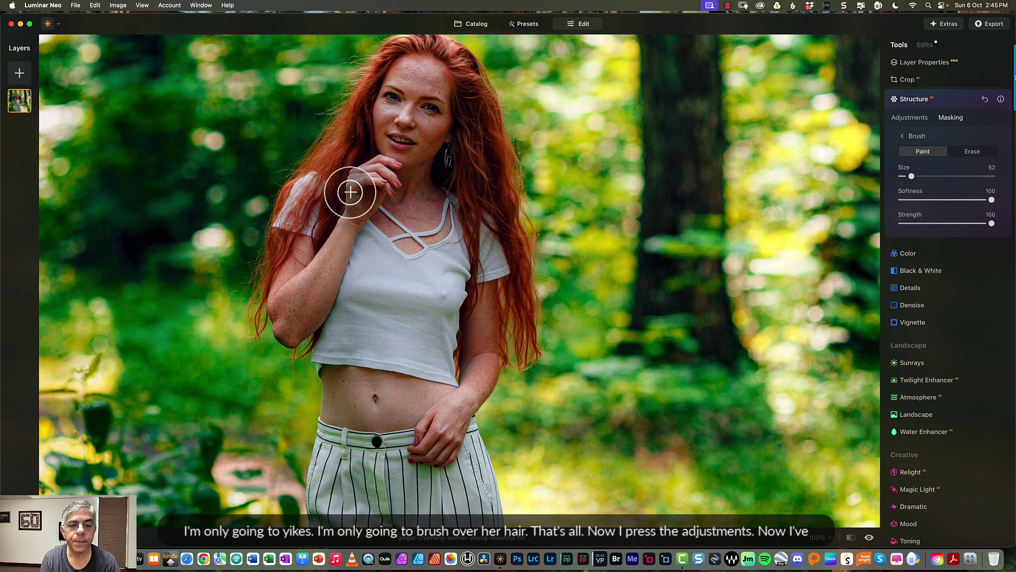
pyautogui.moveTo(359, 127); pyautogui.dragTo(366, 160)
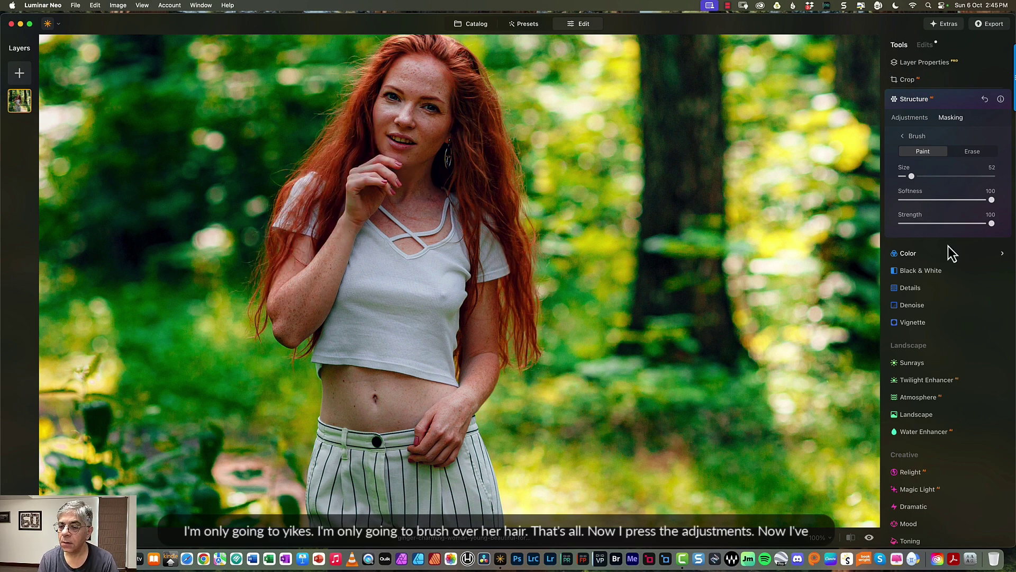
pyautogui.click(905, 137)
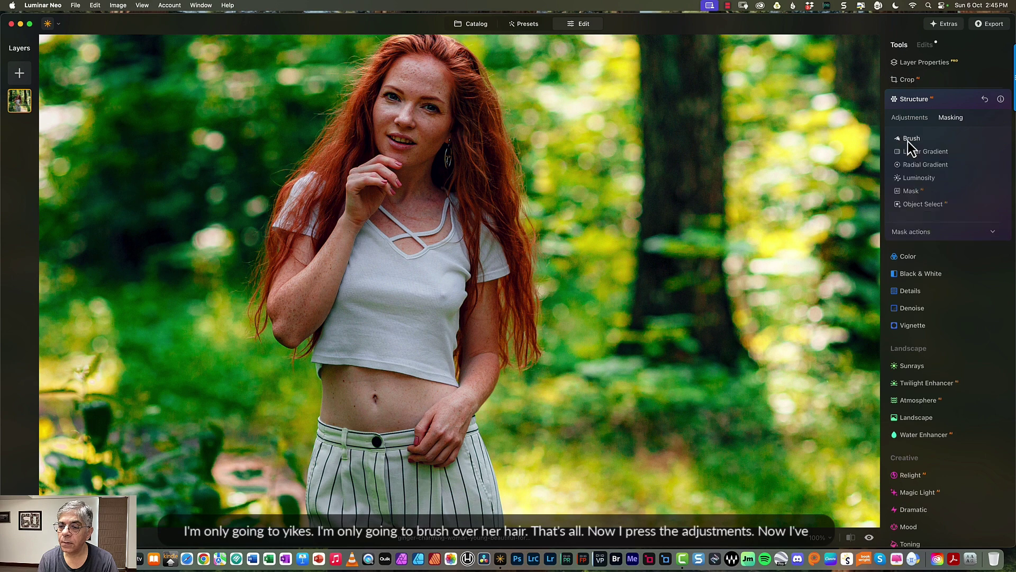
# Step: Set the masked Structure Amount to 62 and Boost to 22, and fit the whole photo in view
pyautogui.click(910, 118)
pyautogui.moveTo(945, 149); pyautogui.dragTo(979, 148)
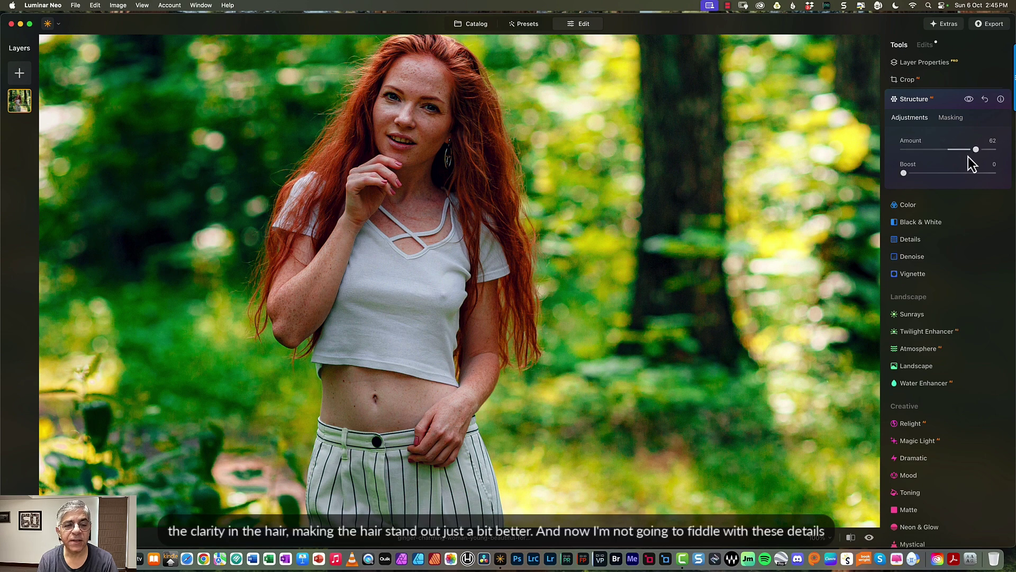
pyautogui.moveTo(905, 173); pyautogui.dragTo(931, 176)
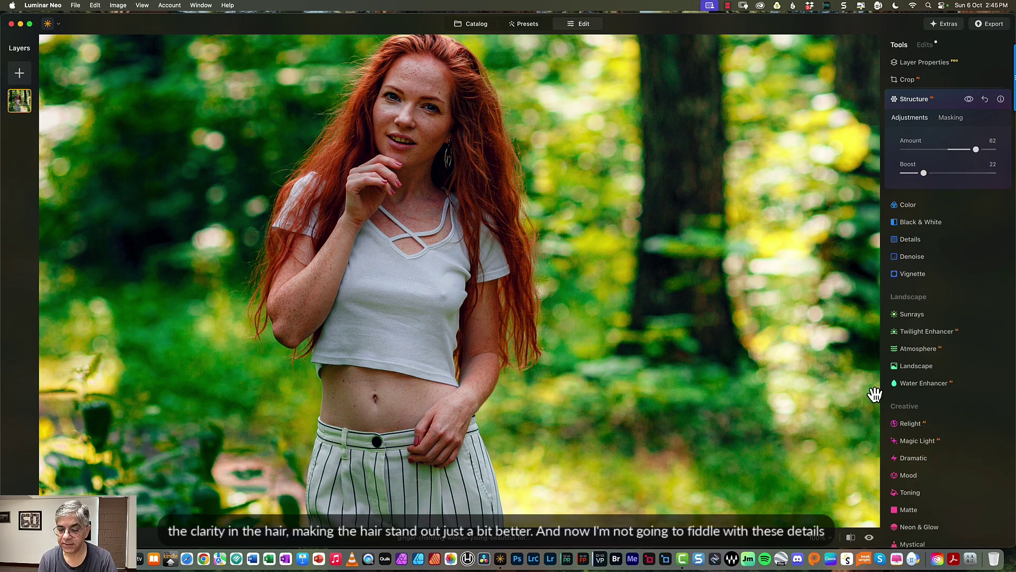
pyautogui.click(827, 537)
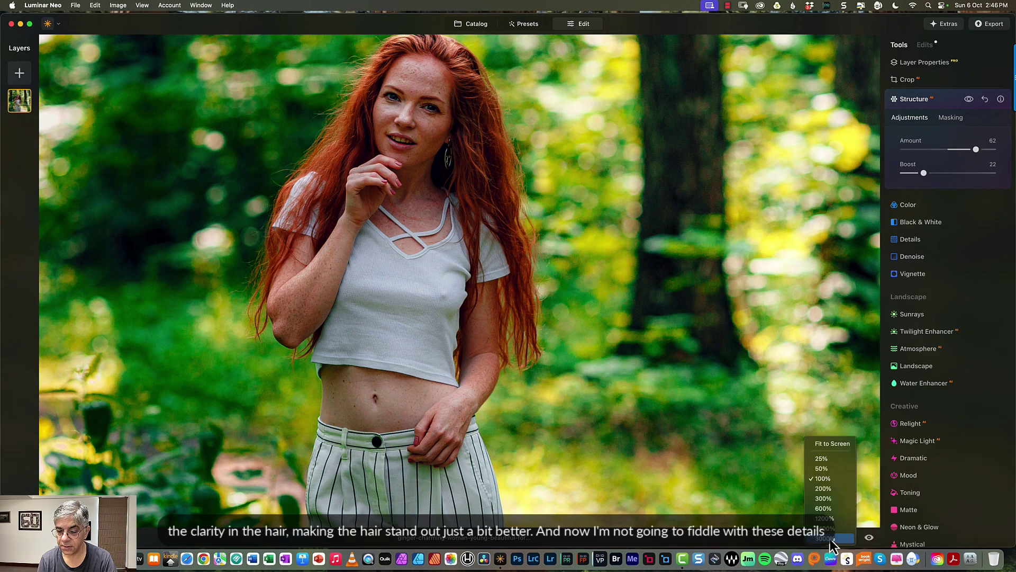
pyautogui.click(834, 445)
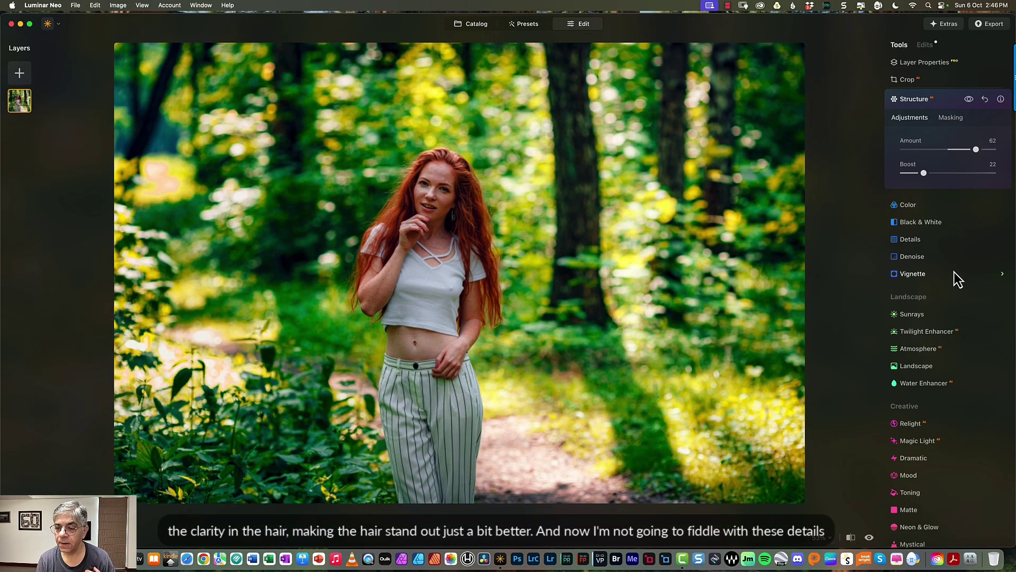
# Step: Test the Landscape Foliage Enhancer up to 100 on the forest greenery and settle it at 6, skipping the Details adjustments
pyautogui.click(921, 241)
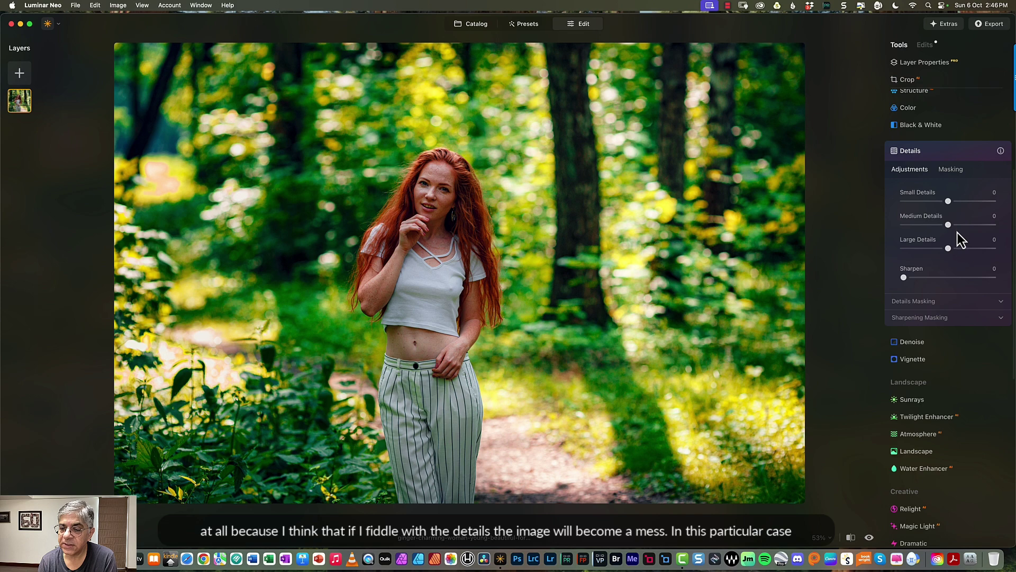
pyautogui.click(924, 454)
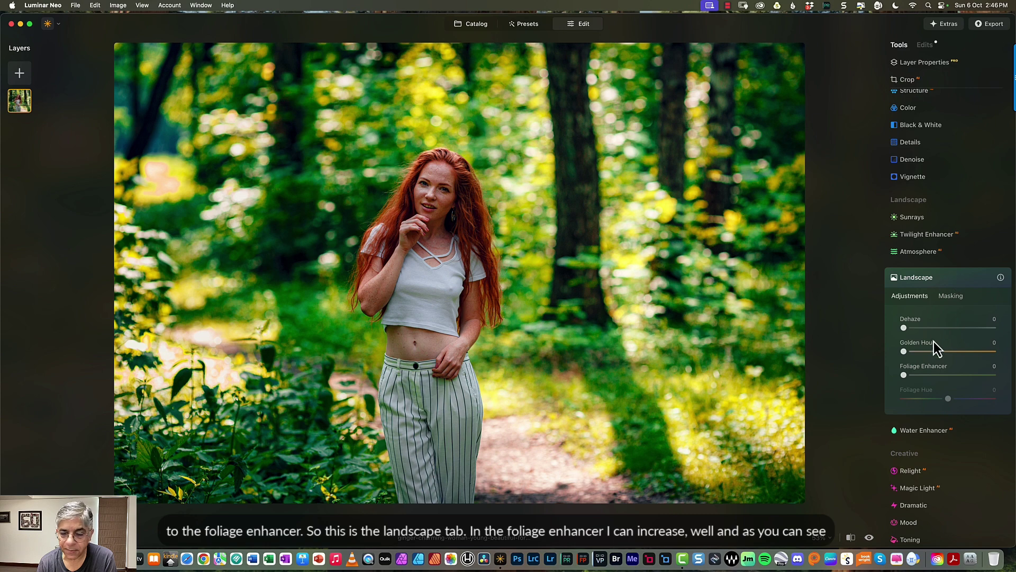
pyautogui.click(907, 376)
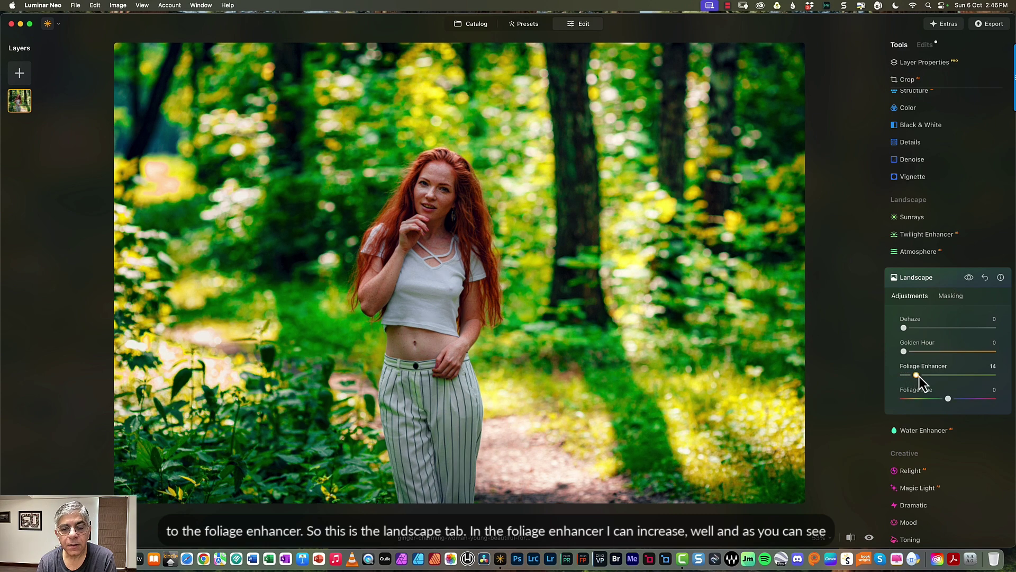
pyautogui.moveTo(926, 376); pyautogui.dragTo(906, 374)
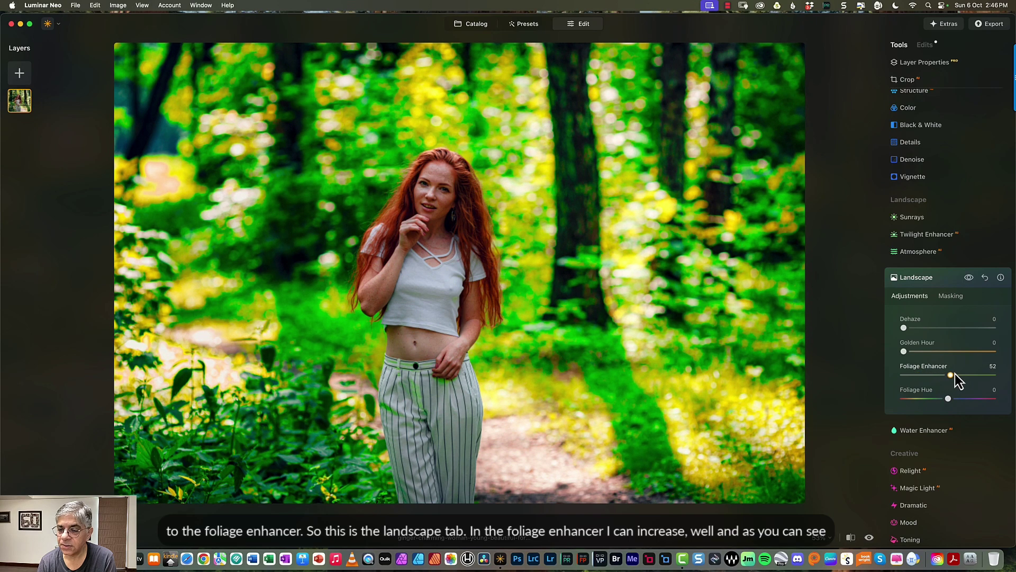
pyautogui.moveTo(971, 373); pyautogui.dragTo(1007, 375)
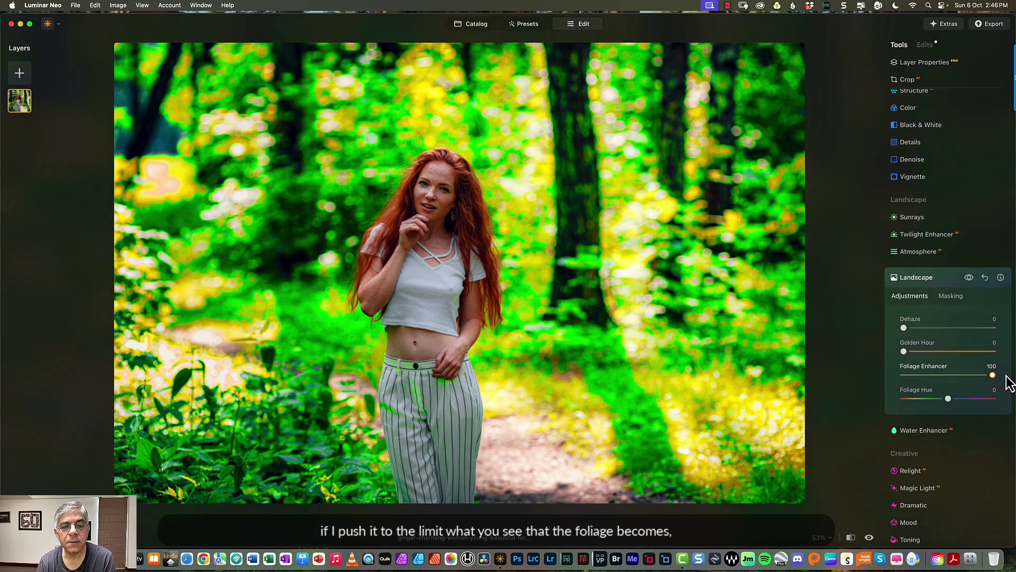
pyautogui.moveTo(988, 376)
pyautogui.mouseDown()
pyautogui.moveTo(903, 377)
pyautogui.moveTo(1003, 380)
pyautogui.mouseUp()
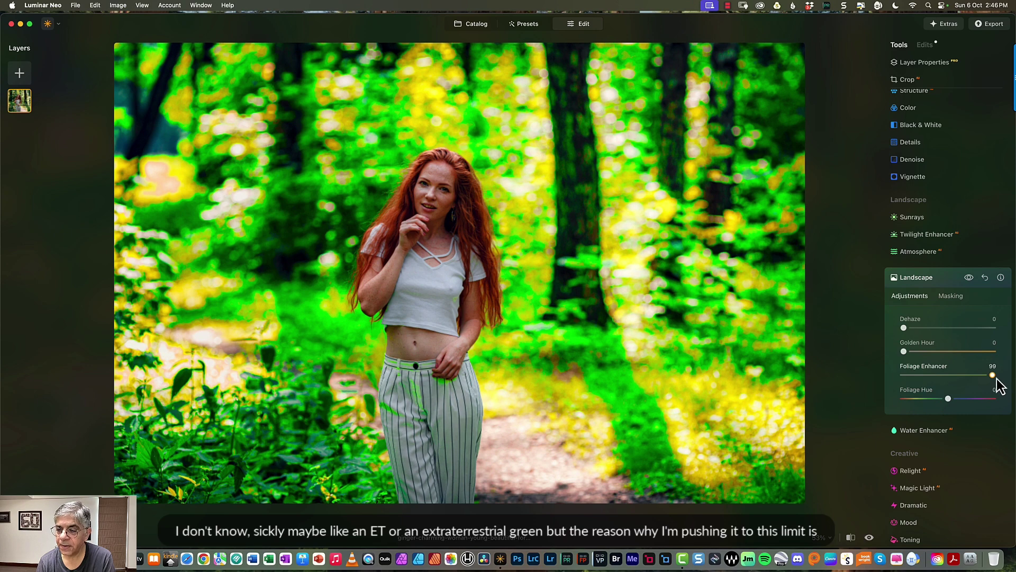
pyautogui.moveTo(999, 385); pyautogui.dragTo(1006, 381)
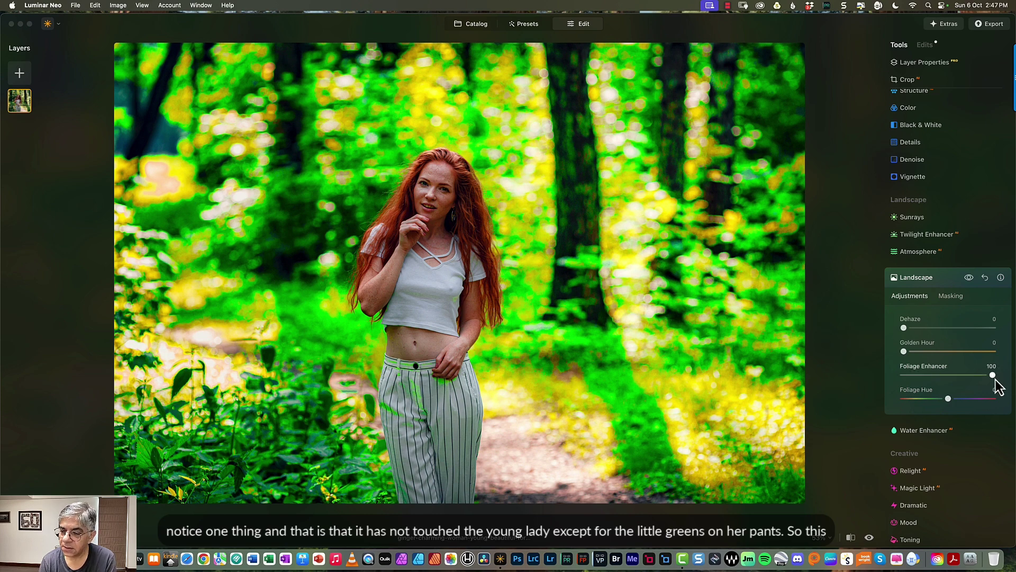
pyautogui.moveTo(992, 376); pyautogui.dragTo(907, 376)
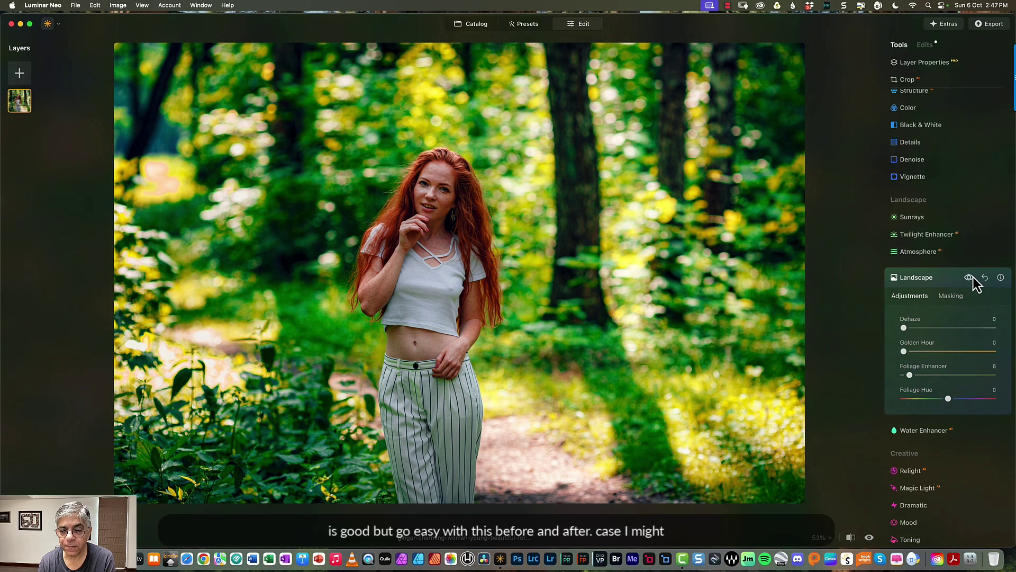
pyautogui.moveTo(1008, 79)
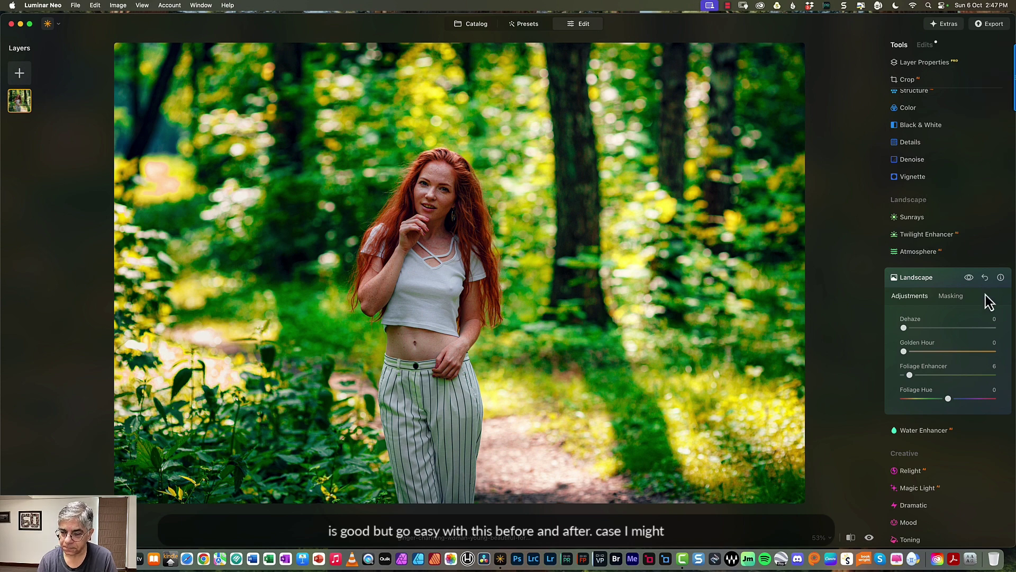
# Step: Set Relight Brightness Near to 41 and Brightness Far to -34, and compare the photo with and without Relight
pyautogui.click(911, 470)
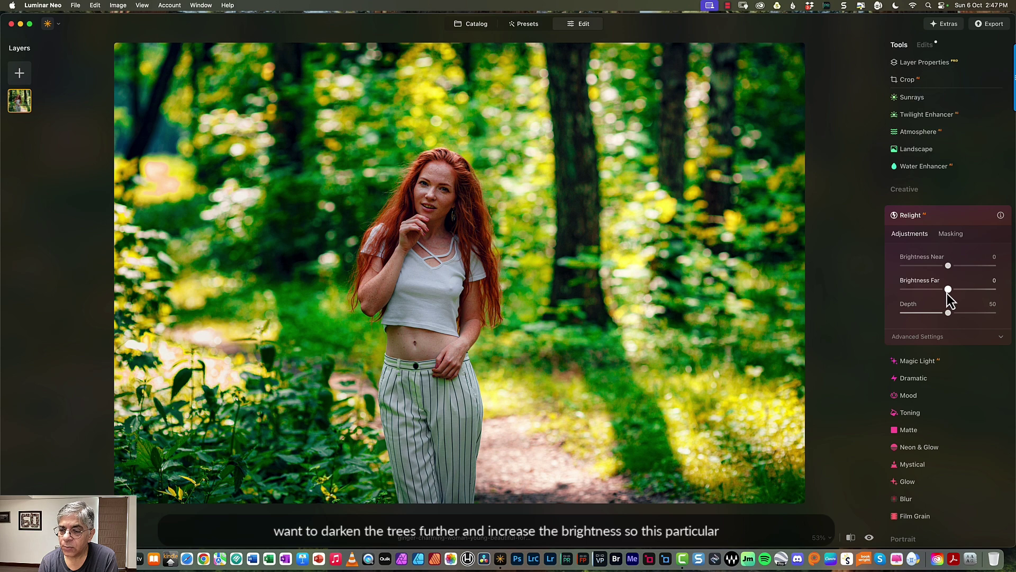
pyautogui.moveTo(948, 294); pyautogui.dragTo(967, 267)
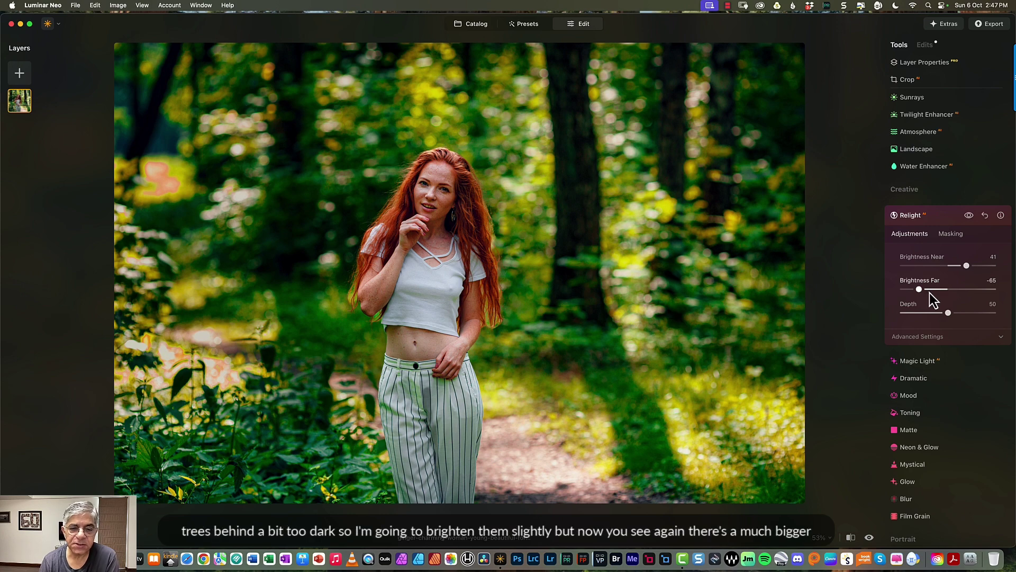
pyautogui.moveTo(921, 291); pyautogui.dragTo(935, 294)
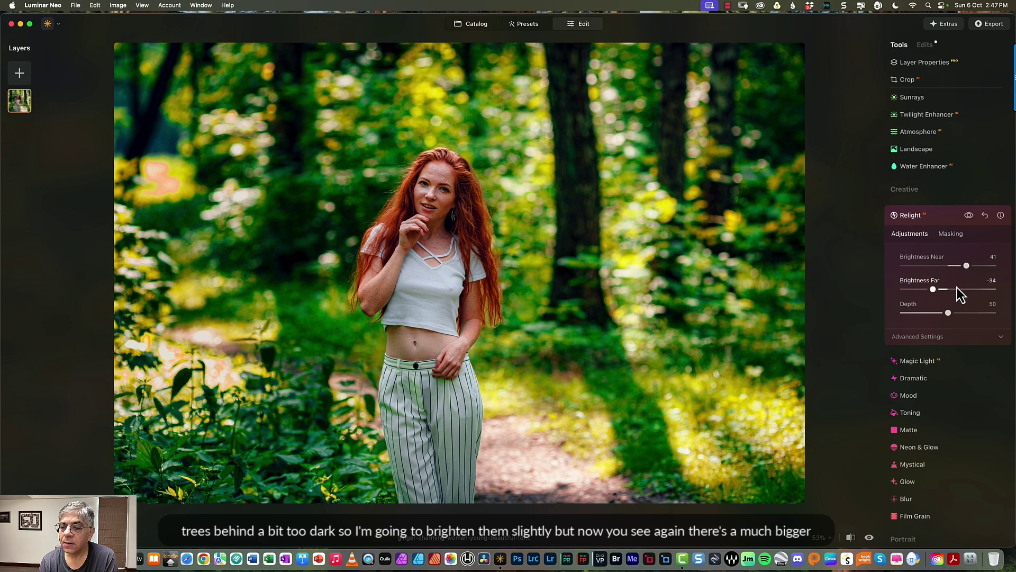
pyautogui.click(970, 215)
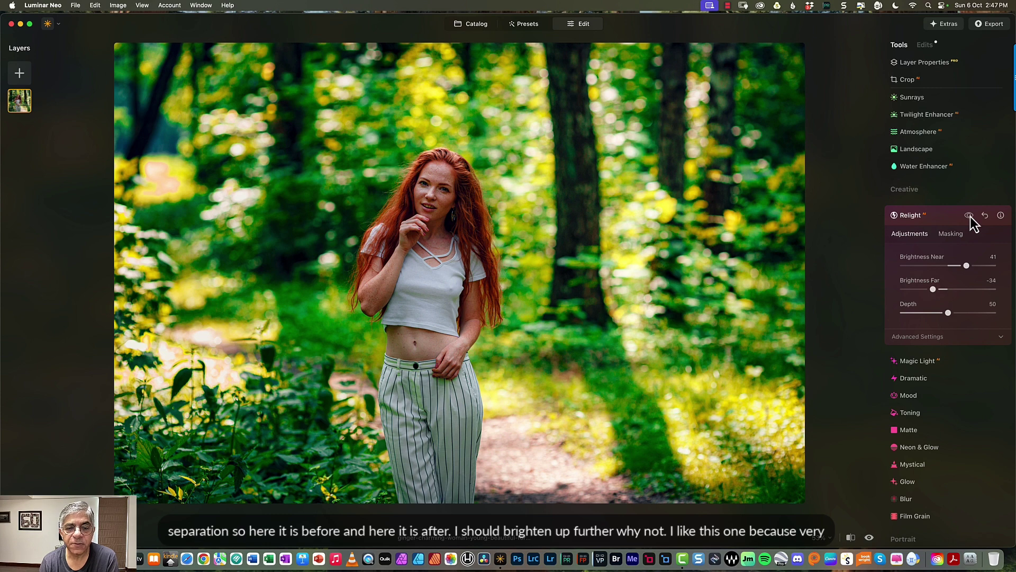
pyautogui.click(970, 216)
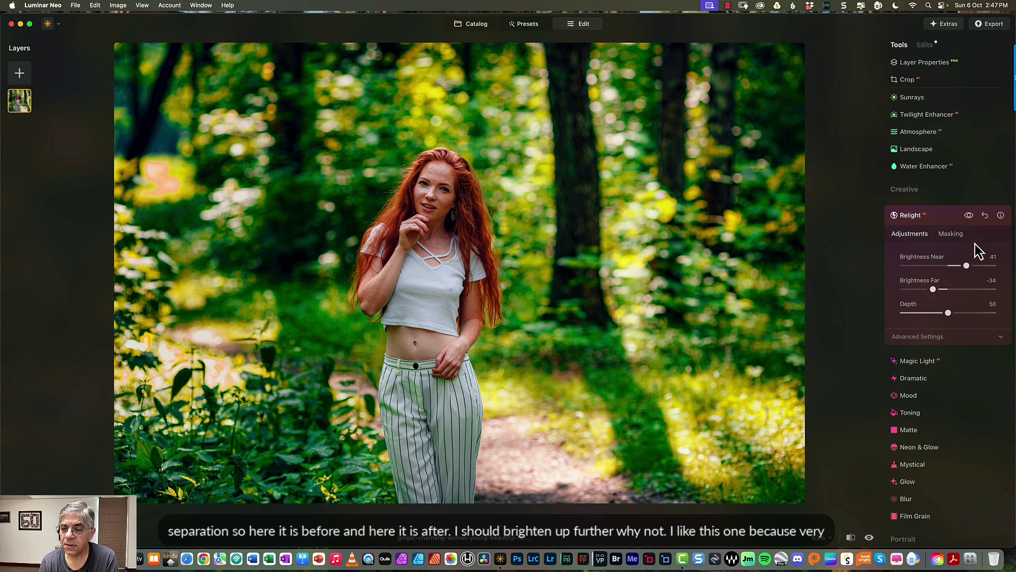
# Step: Refine the Relight balance to Brightness Near 50 and Brightness Far -44
pyautogui.moveTo(975, 267); pyautogui.dragTo(976, 269)
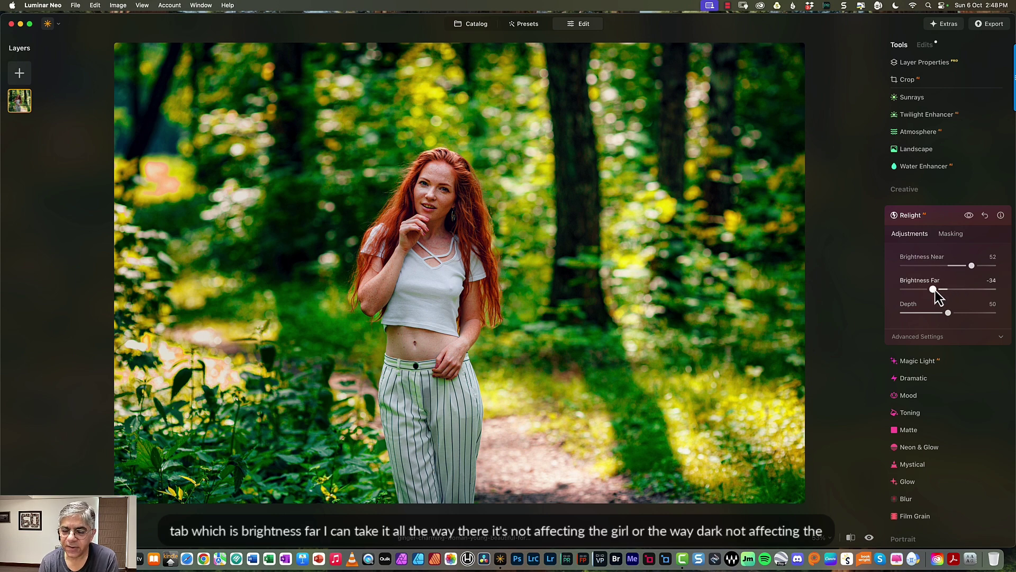
pyautogui.moveTo(934, 289)
pyautogui.mouseDown()
pyautogui.moveTo(1012, 302)
pyautogui.moveTo(891, 293)
pyautogui.moveTo(926, 294)
pyautogui.mouseUp()
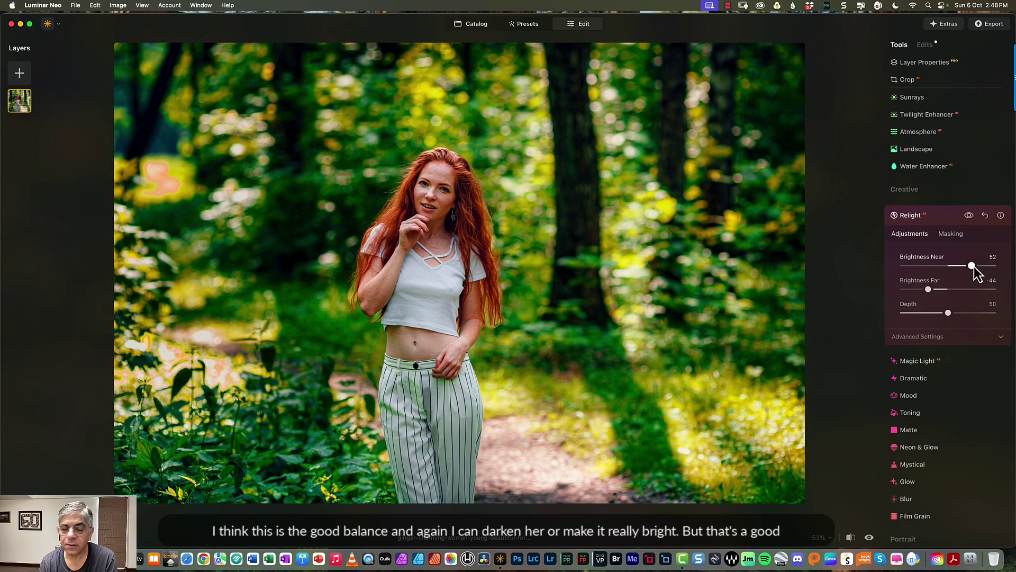
pyautogui.moveTo(974, 266)
pyautogui.mouseDown()
pyautogui.moveTo(912, 271)
pyautogui.moveTo(1006, 279)
pyautogui.moveTo(963, 277)
pyautogui.moveTo(972, 276)
pyautogui.mouseUp()
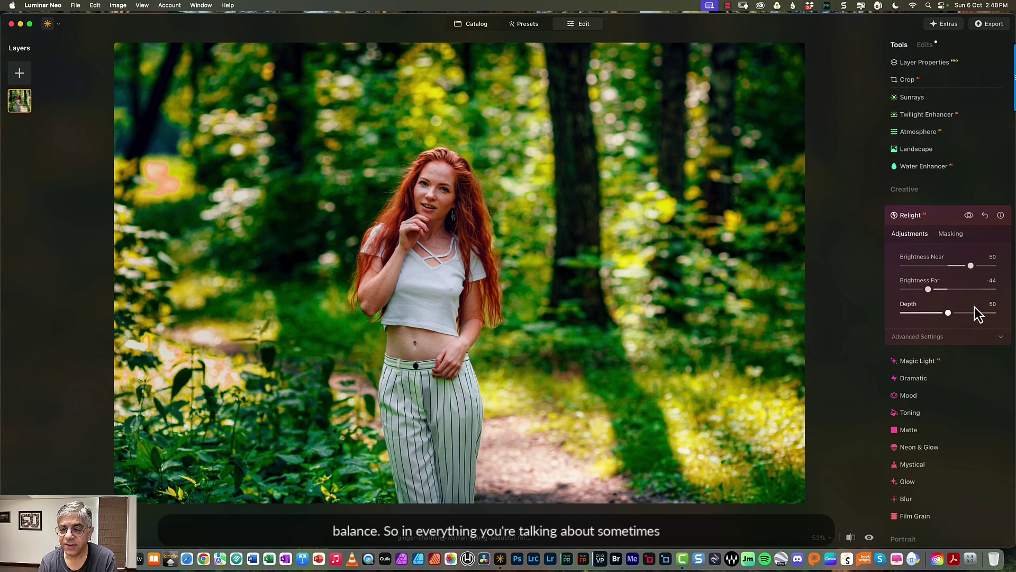
# Step: Set the Relight advanced settings to Dehalo 30 and Warmth Near 11
pyautogui.click(958, 337)
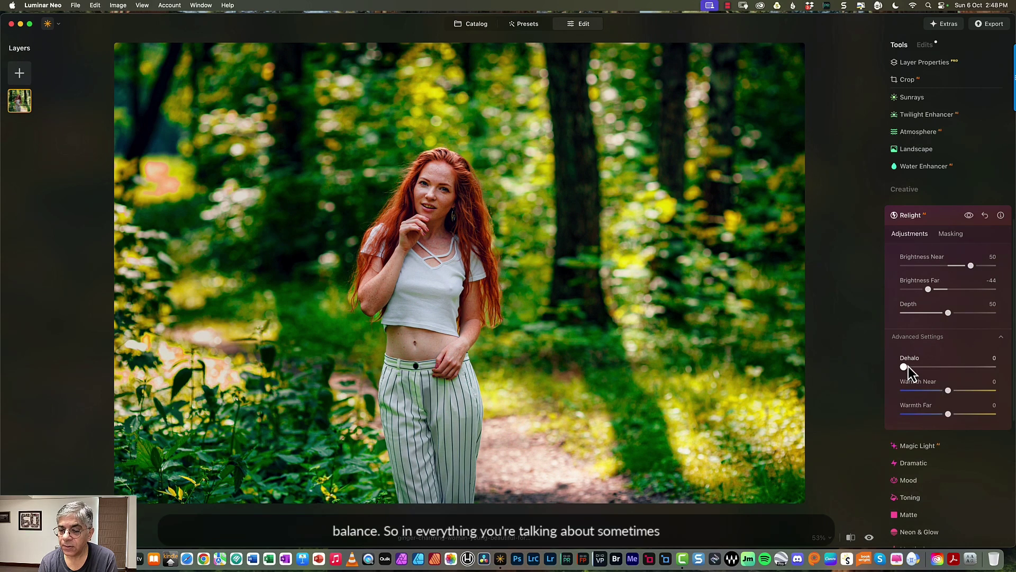
pyautogui.moveTo(907, 368); pyautogui.dragTo(925, 369)
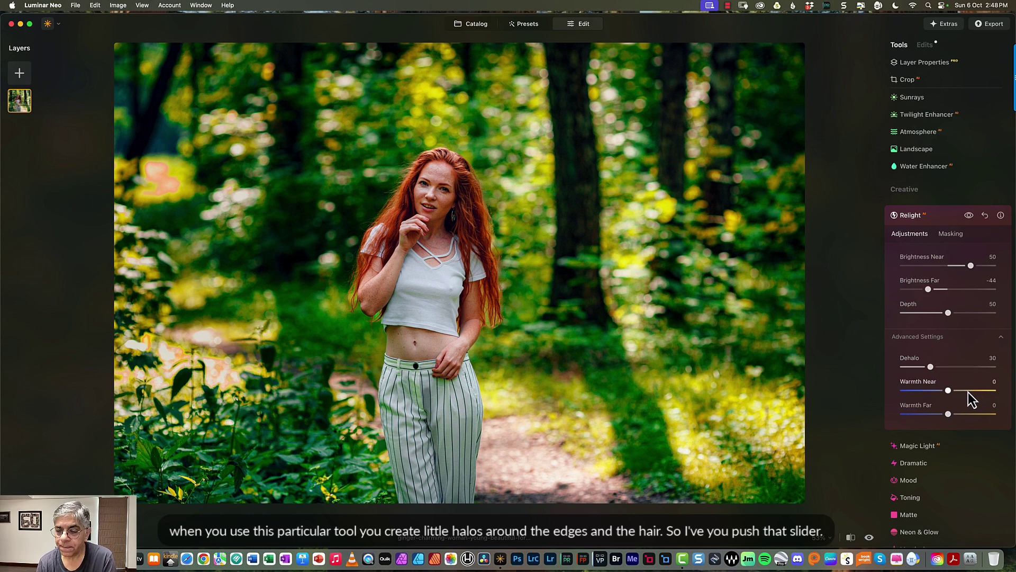
pyautogui.moveTo(949, 391); pyautogui.dragTo(959, 391)
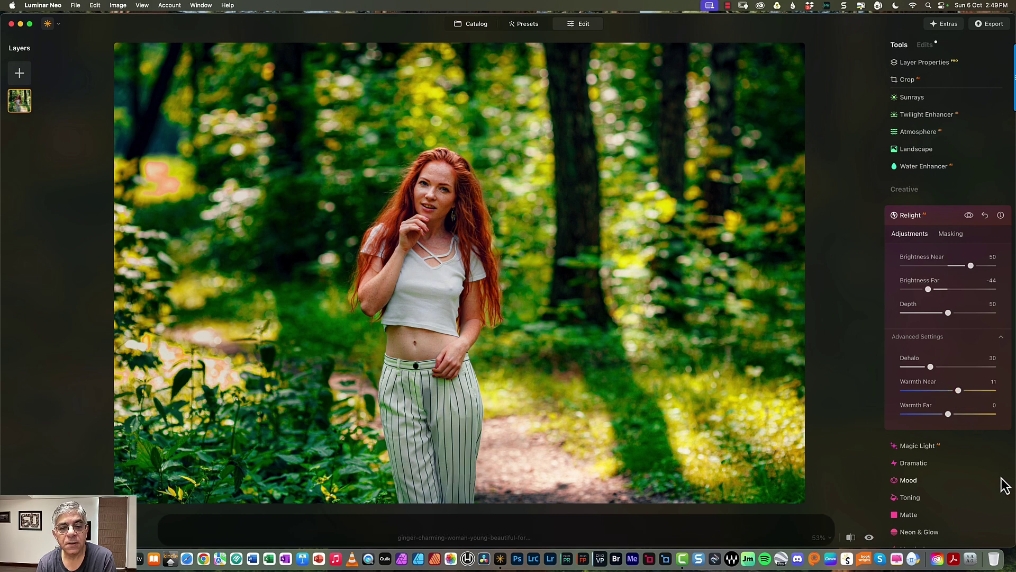
# Step: Apply Magic Light with Intensity 33 and Beam Width 43, painting a stroke down the bright gap beside the large tree trunk
pyautogui.click(923, 449)
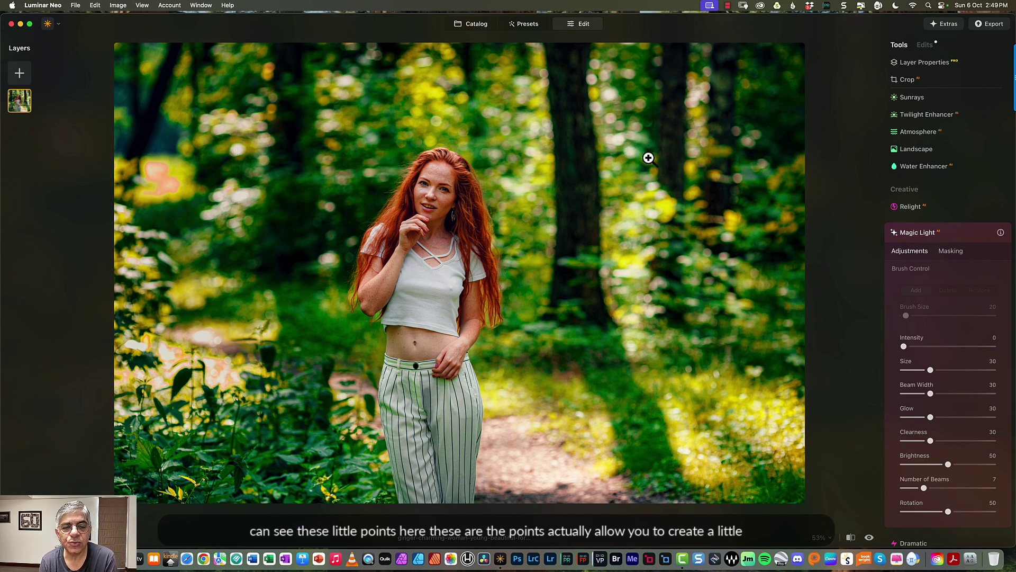
pyautogui.click(907, 348)
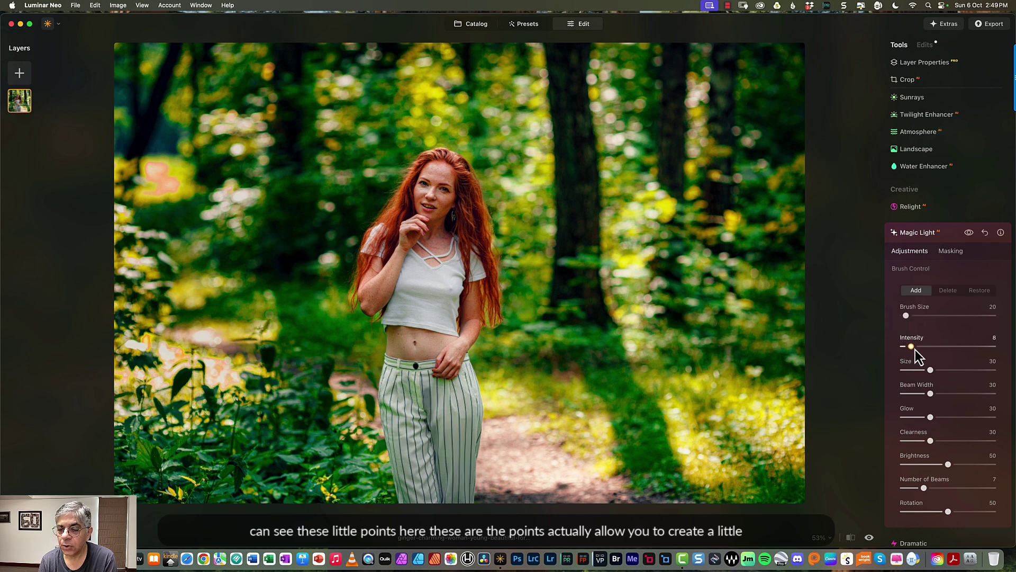
pyautogui.moveTo(915, 350); pyautogui.dragTo(942, 362)
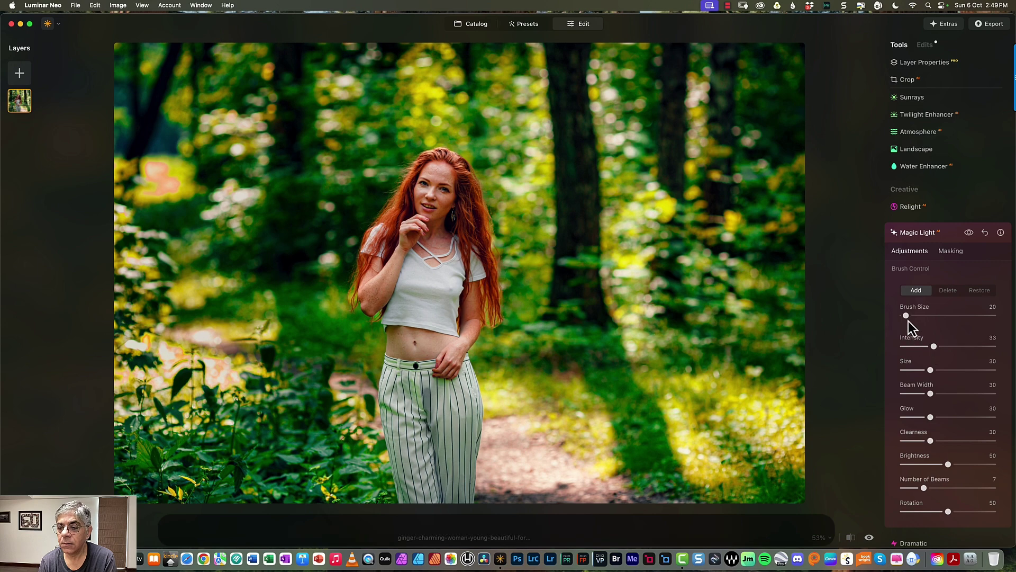
pyautogui.moveTo(907, 316)
pyautogui.mouseDown()
pyautogui.moveTo(917, 317)
pyautogui.moveTo(907, 315)
pyautogui.mouseUp()
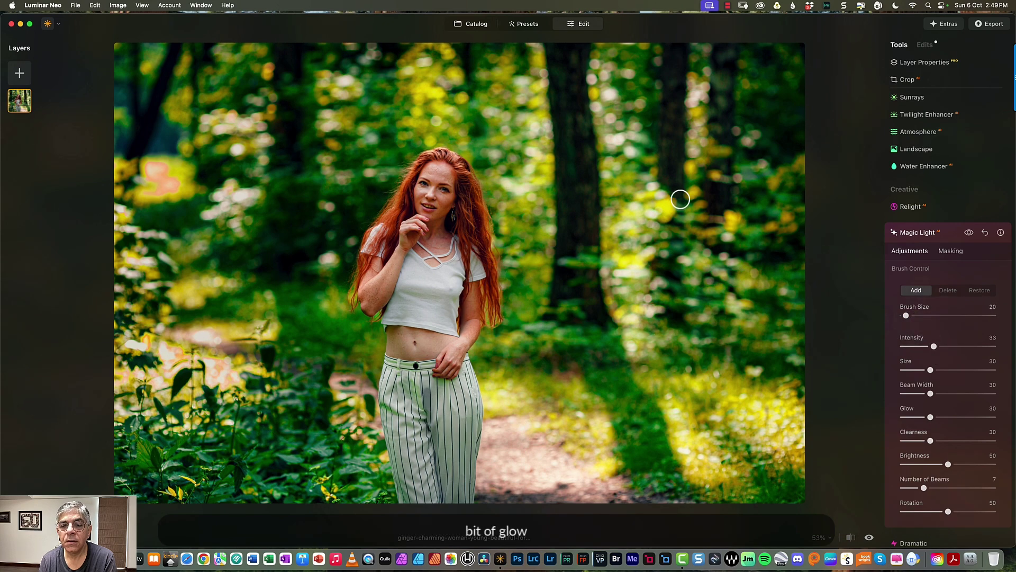
pyautogui.moveTo(612, 98)
pyautogui.mouseDown()
pyautogui.moveTo(602, 107)
pyautogui.moveTo(614, 140)
pyautogui.moveTo(648, 185)
pyautogui.mouseUp()
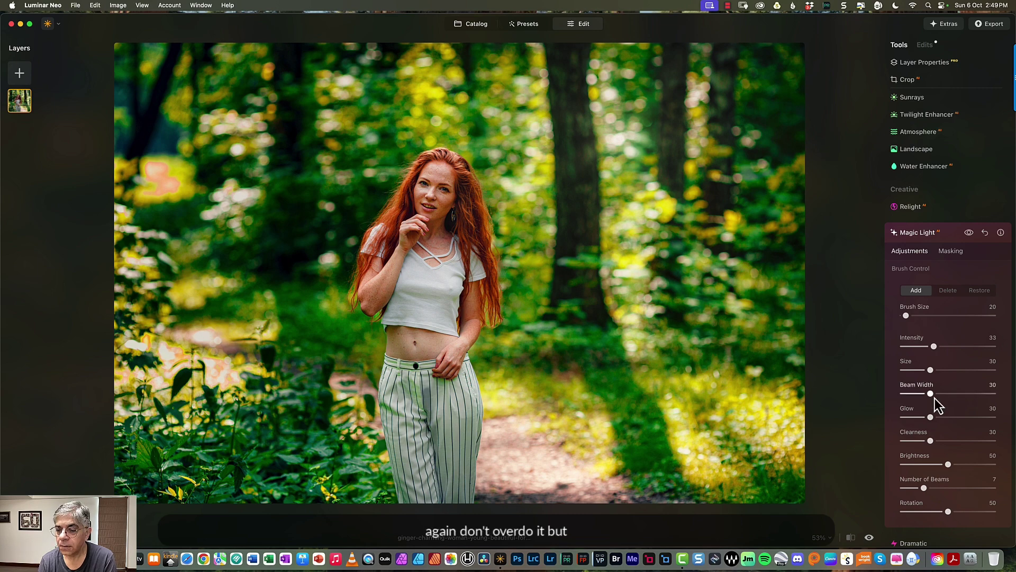
pyautogui.moveTo(931, 395)
pyautogui.mouseDown()
pyautogui.moveTo(950, 394)
pyautogui.moveTo(942, 394)
pyautogui.mouseUp()
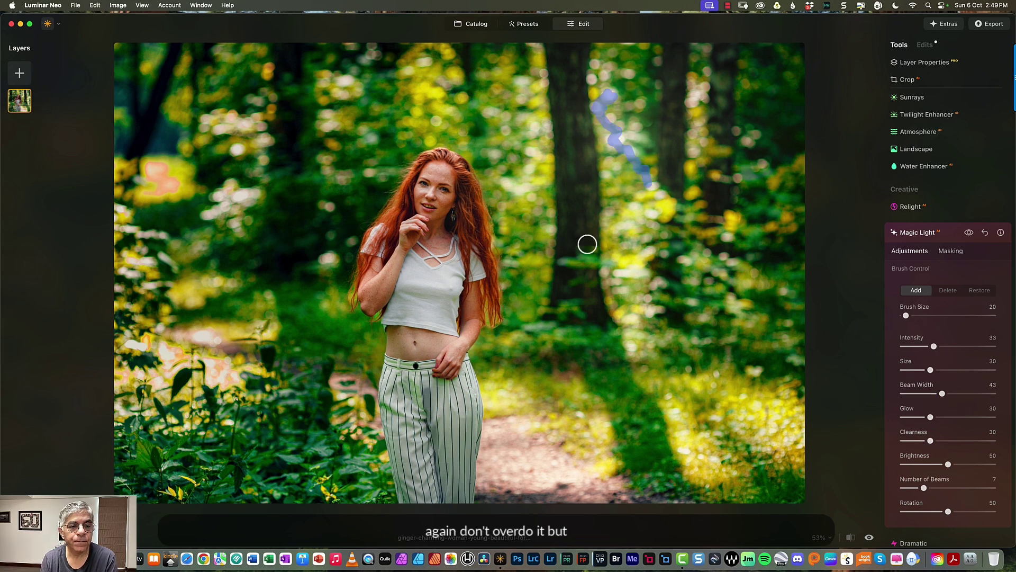
# Step: Enlarge the Magic Light brush to 60 and paint light over the bright foliage gaps behind and beside the woman
pyautogui.moveTo(906, 316); pyautogui.dragTo(916, 315)
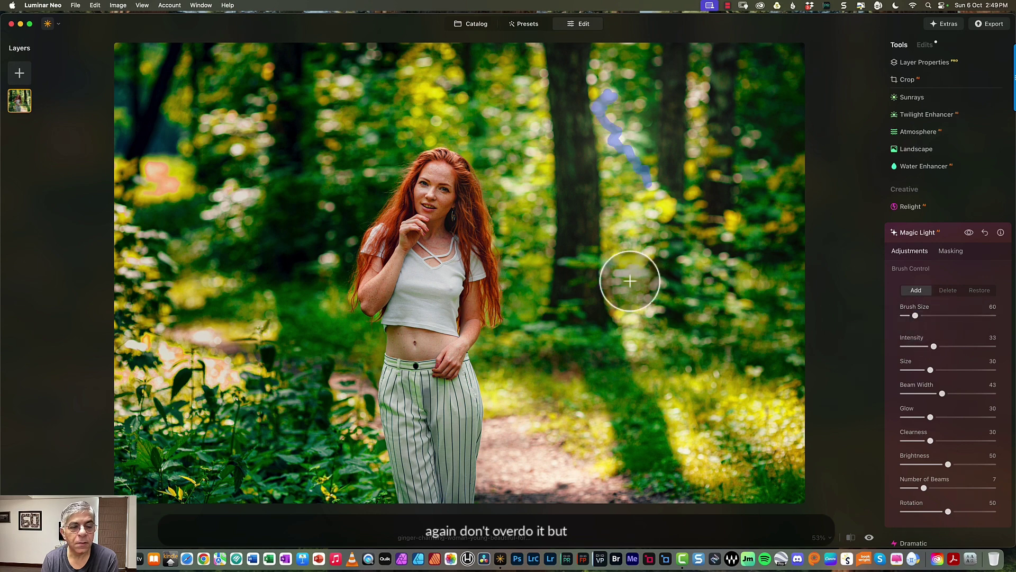
pyautogui.moveTo(235, 150)
pyautogui.mouseDown()
pyautogui.moveTo(218, 120)
pyautogui.moveTo(243, 165)
pyautogui.moveTo(227, 205)
pyautogui.moveTo(213, 207)
pyautogui.moveTo(247, 203)
pyautogui.mouseUp()
pyautogui.moveTo(433, 111); pyautogui.dragTo(433, 59)
pyautogui.moveTo(527, 180)
pyautogui.mouseDown()
pyautogui.moveTo(540, 106)
pyautogui.moveTo(533, 56)
pyautogui.moveTo(495, 132)
pyautogui.mouseUp()
pyautogui.moveTo(649, 191); pyautogui.dragTo(619, 170)
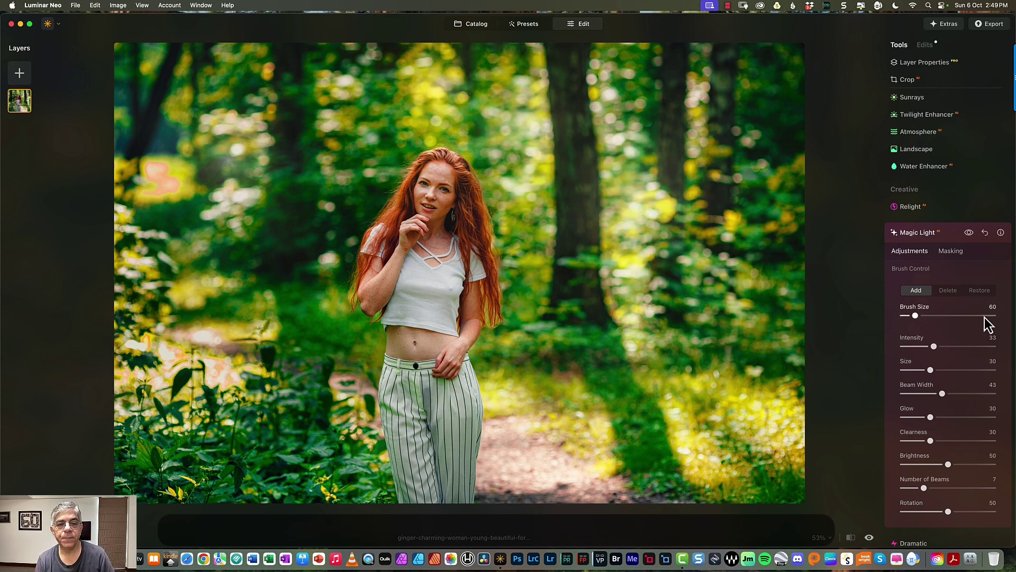
pyautogui.click(975, 237)
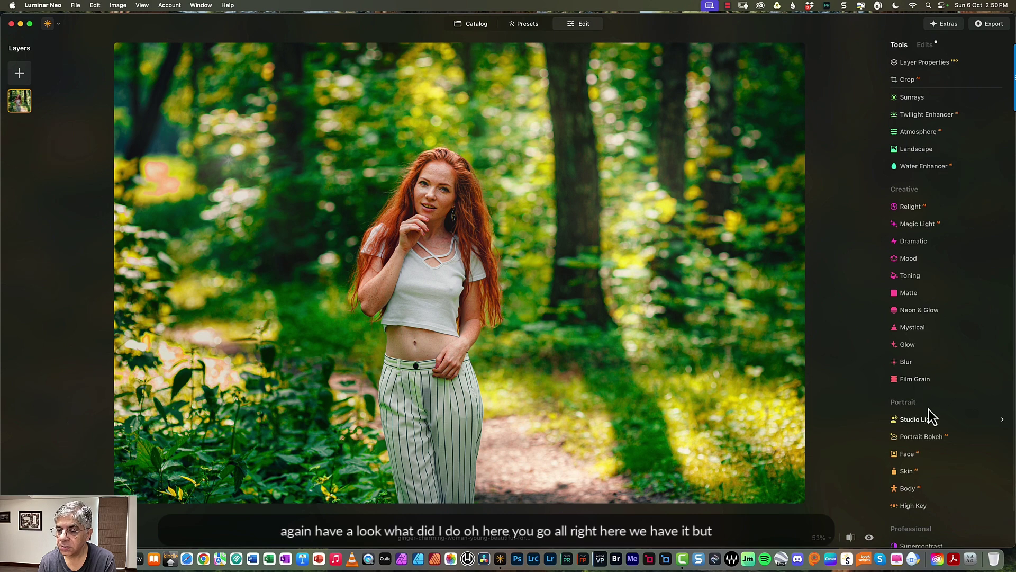
# Step: Try another Magic Light with Intensity 24 and Brush Size 47, and compare the photo with and without it
pyautogui.click(920, 223)
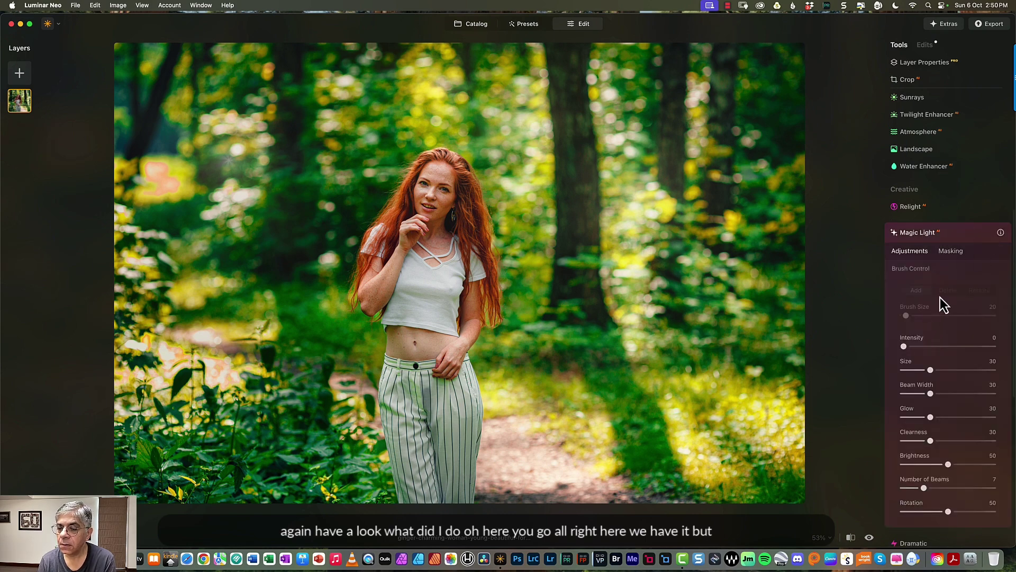
pyautogui.moveTo(904, 346)
pyautogui.mouseDown()
pyautogui.moveTo(924, 347)
pyautogui.moveTo(912, 316)
pyautogui.mouseUp()
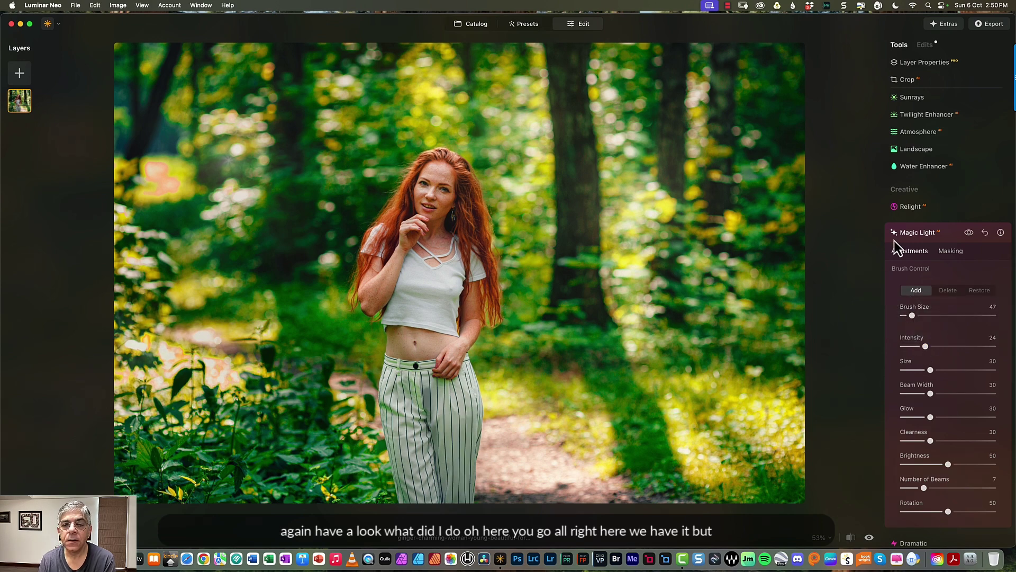
pyautogui.click(972, 238)
pyautogui.click(973, 238)
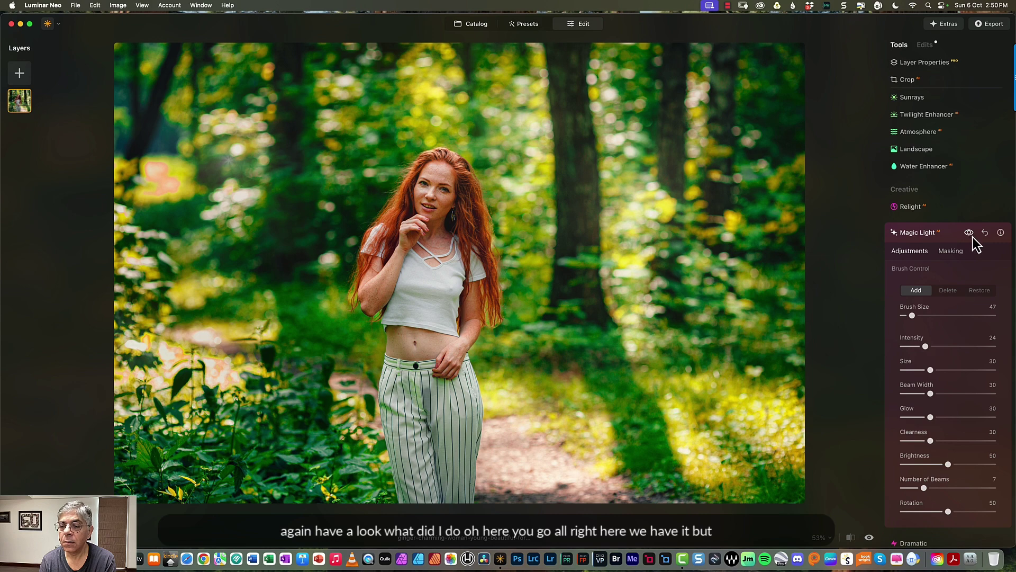
pyautogui.click(972, 238)
pyautogui.click(971, 238)
pyautogui.doubleClick(969, 236)
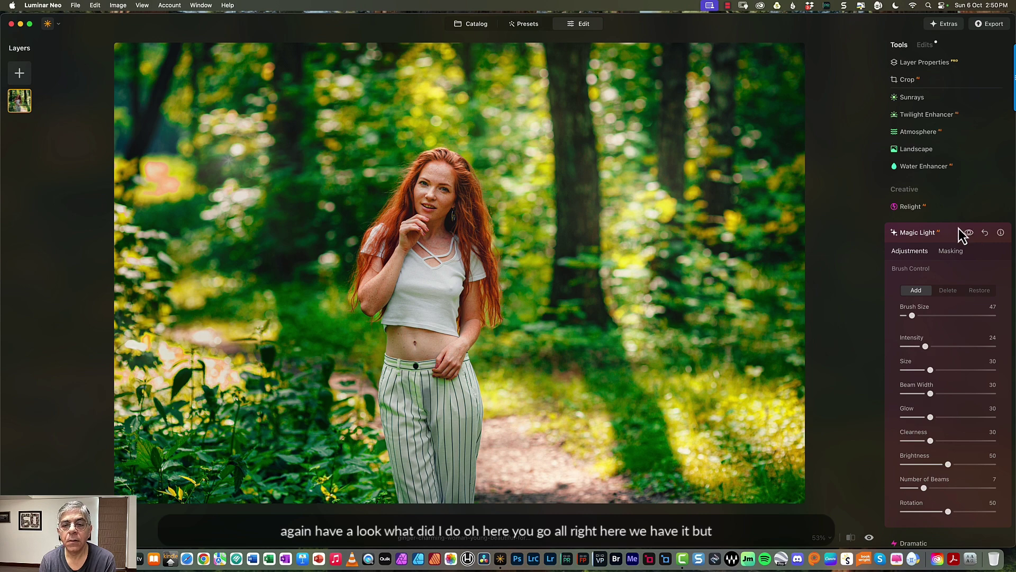
# Step: Try painting Magic Light over the foliage on both sides of the woman with Brush Size 78, and reset the tool
pyautogui.moveTo(906, 316); pyautogui.dragTo(920, 315)
pyautogui.moveTo(608, 109)
pyautogui.mouseDown()
pyautogui.moveTo(631, 141)
pyautogui.moveTo(649, 222)
pyautogui.moveTo(619, 169)
pyautogui.mouseUp()
pyautogui.moveTo(230, 197)
pyautogui.mouseDown()
pyautogui.moveTo(219, 227)
pyautogui.moveTo(228, 150)
pyautogui.moveTo(168, 171)
pyautogui.moveTo(222, 140)
pyautogui.mouseUp()
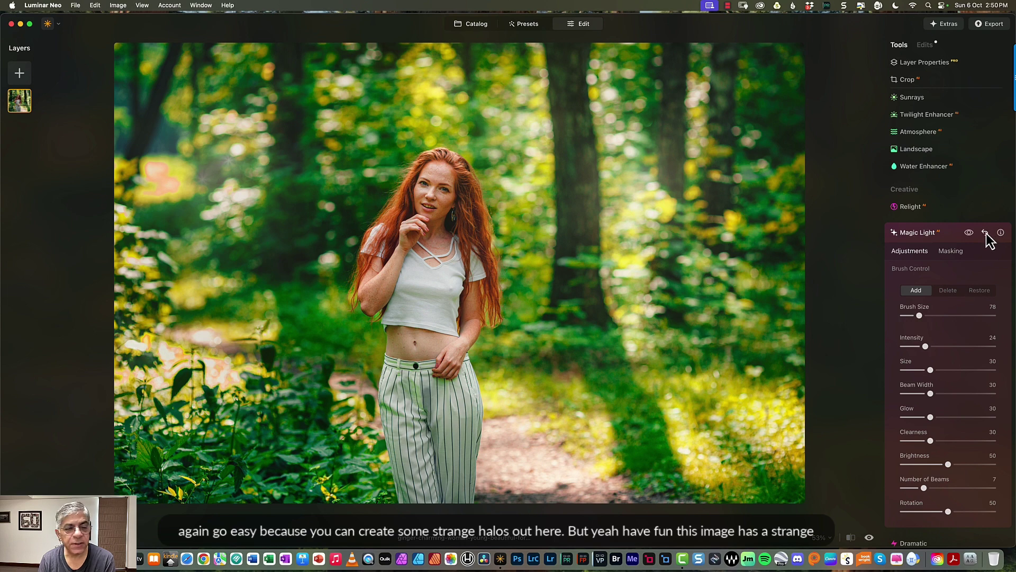
pyautogui.click(986, 234)
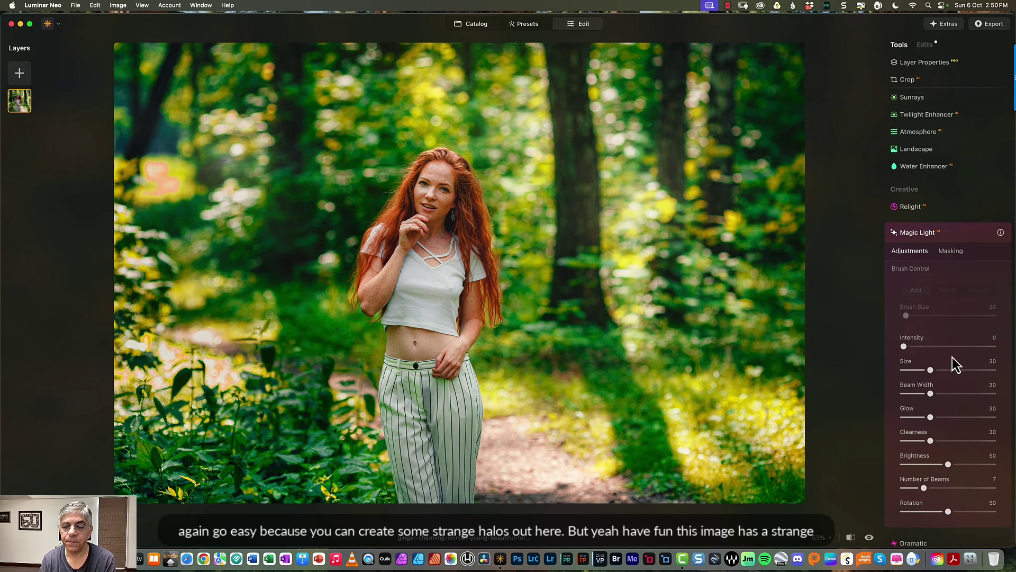
# Step: Set Magic Light to Intensity 15 and Glow 53, and add a further Magic Light with Intensity 26
pyautogui.moveTo(904, 347); pyautogui.dragTo(922, 348)
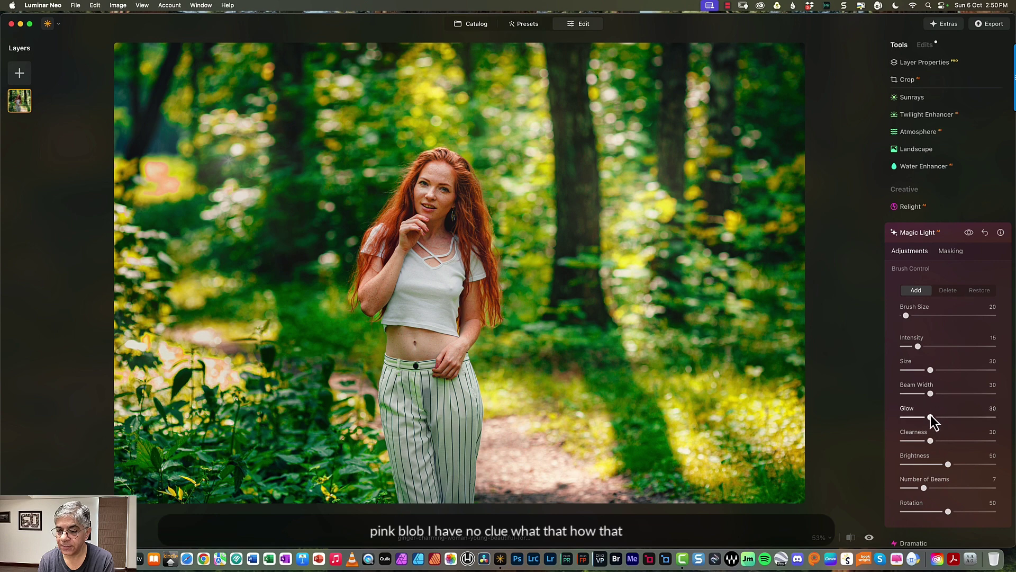
pyautogui.moveTo(935, 417); pyautogui.dragTo(952, 418)
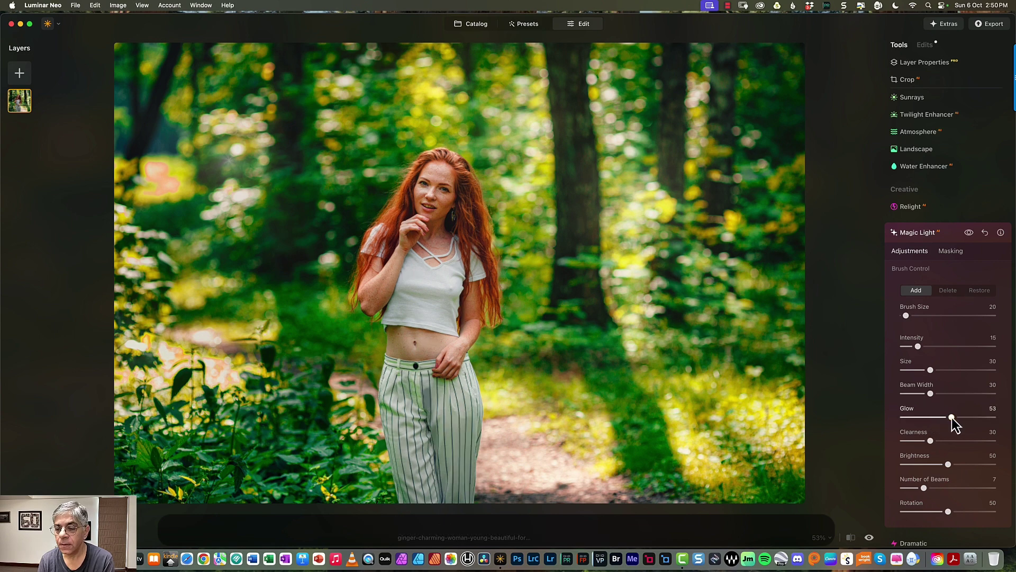
pyautogui.click(924, 209)
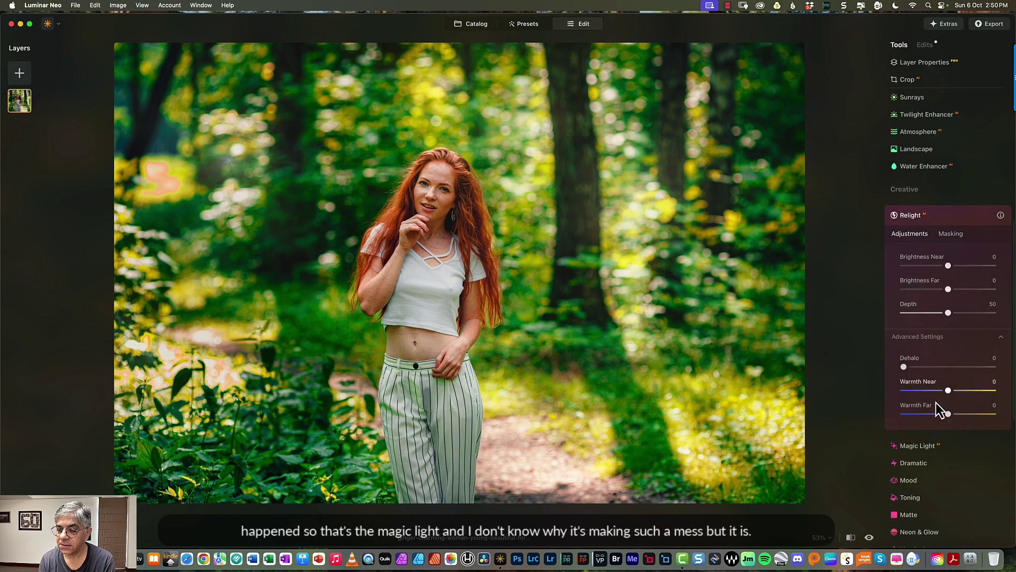
pyautogui.click(922, 446)
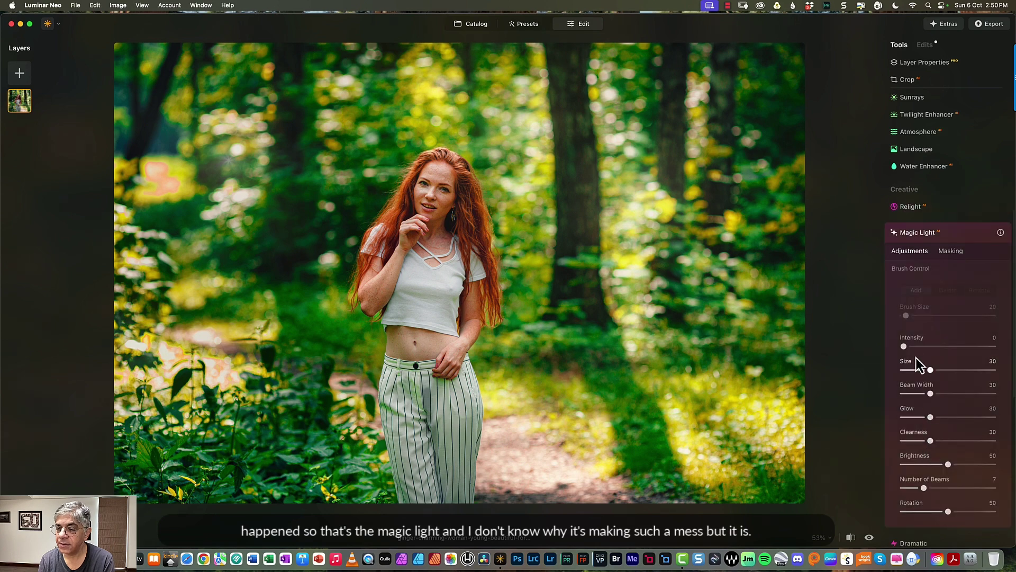
pyautogui.moveTo(906, 346); pyautogui.dragTo(926, 347)
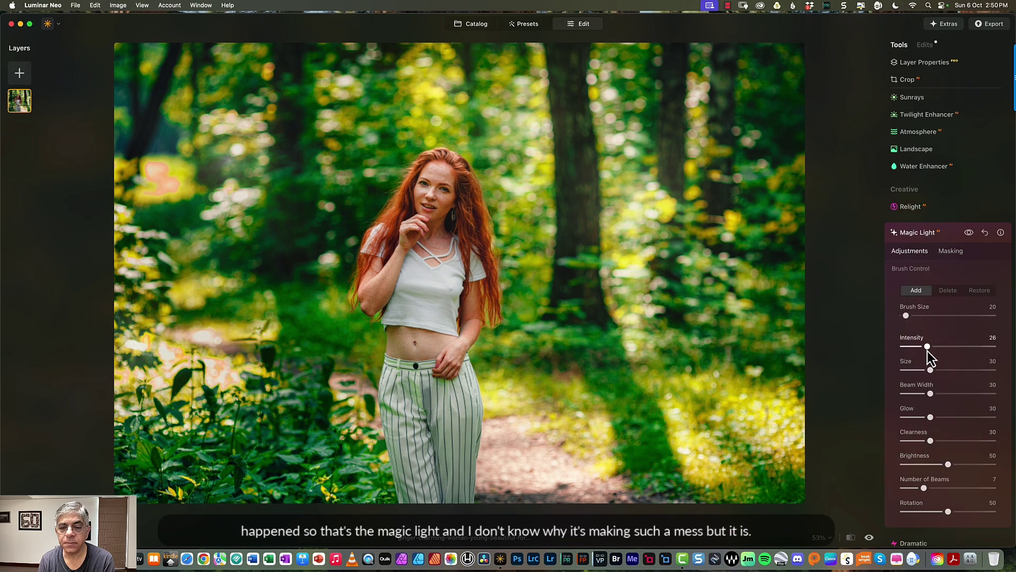
# Step: Add another Relight with Brightness Near 26, Brightness Far -16 and Dehalo 38
pyautogui.click(928, 211)
pyautogui.moveTo(949, 265); pyautogui.dragTo(942, 289)
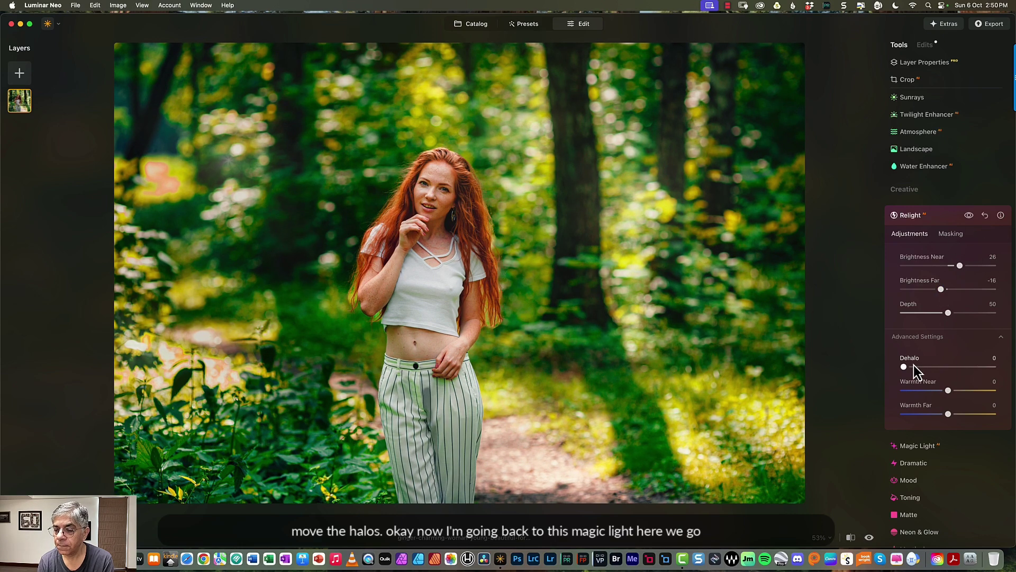
pyautogui.moveTo(917, 367); pyautogui.dragTo(934, 367)
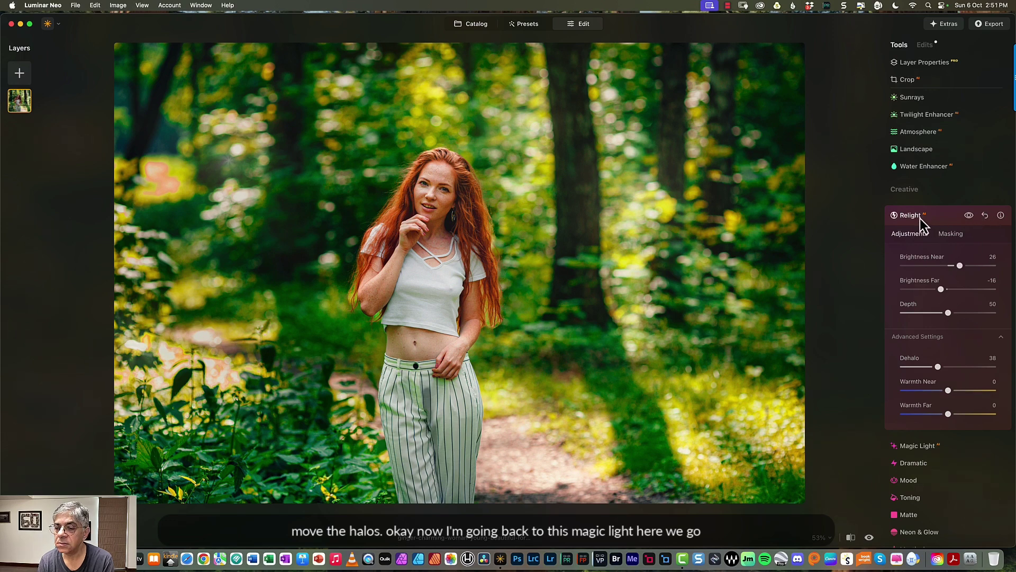
# Step: Paint Magic Light between the tree trunks with Intensity 30 and Brush Size 81, and widen the beams to 56
pyautogui.click(934, 450)
pyautogui.moveTo(910, 345); pyautogui.dragTo(930, 345)
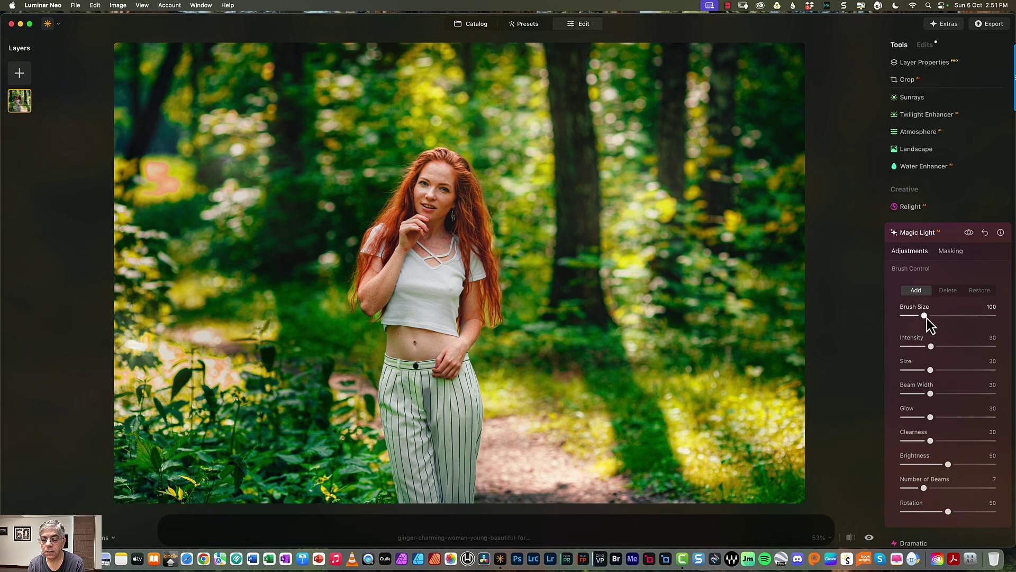
pyautogui.moveTo(902, 316); pyautogui.dragTo(920, 316)
pyautogui.moveTo(654, 204)
pyautogui.mouseDown()
pyautogui.moveTo(635, 213)
pyautogui.moveTo(634, 258)
pyautogui.moveTo(651, 222)
pyautogui.moveTo(633, 145)
pyautogui.moveTo(595, 91)
pyautogui.moveTo(613, 191)
pyautogui.mouseUp()
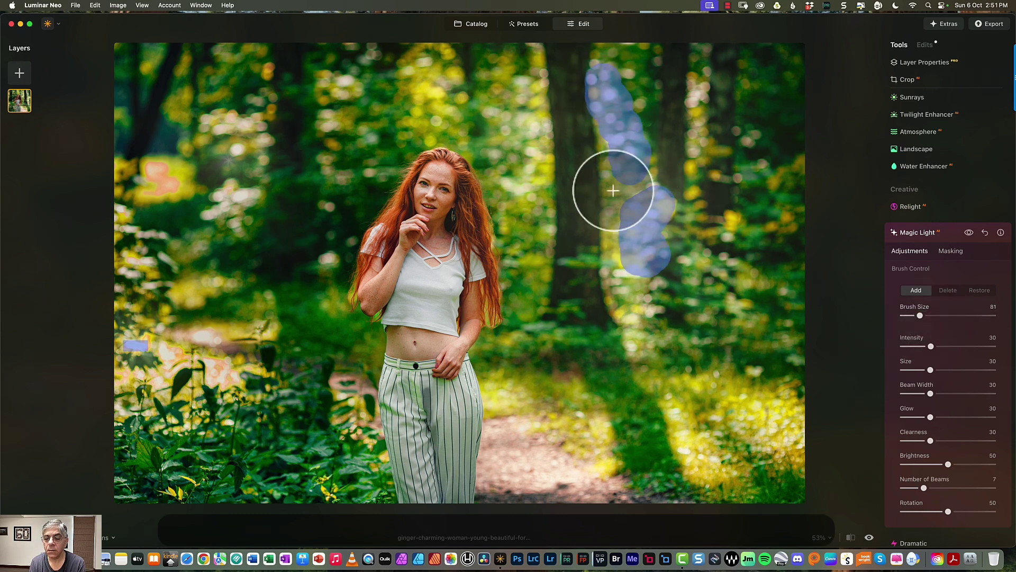
pyautogui.moveTo(931, 393); pyautogui.dragTo(954, 395)
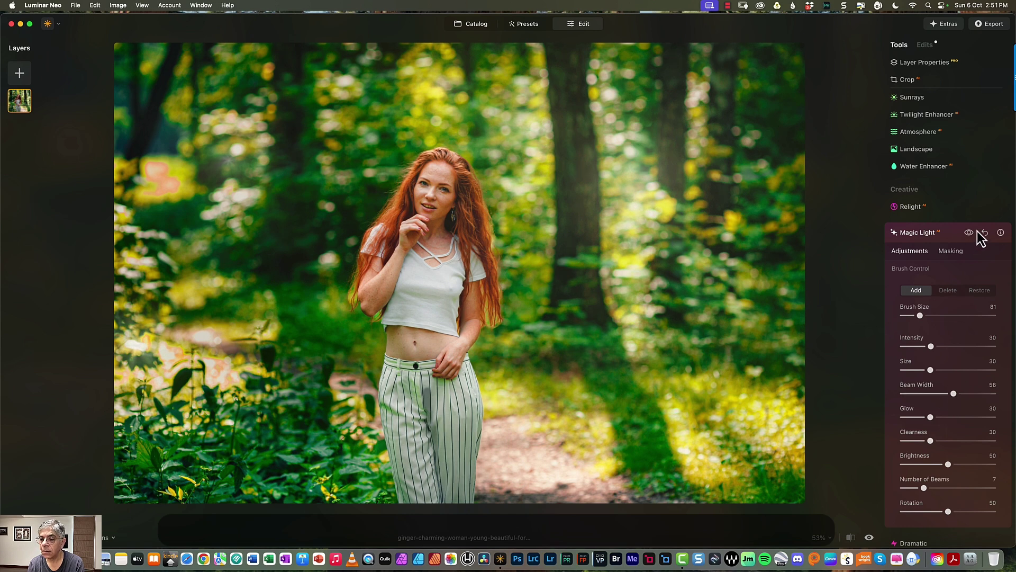
pyautogui.click(974, 236)
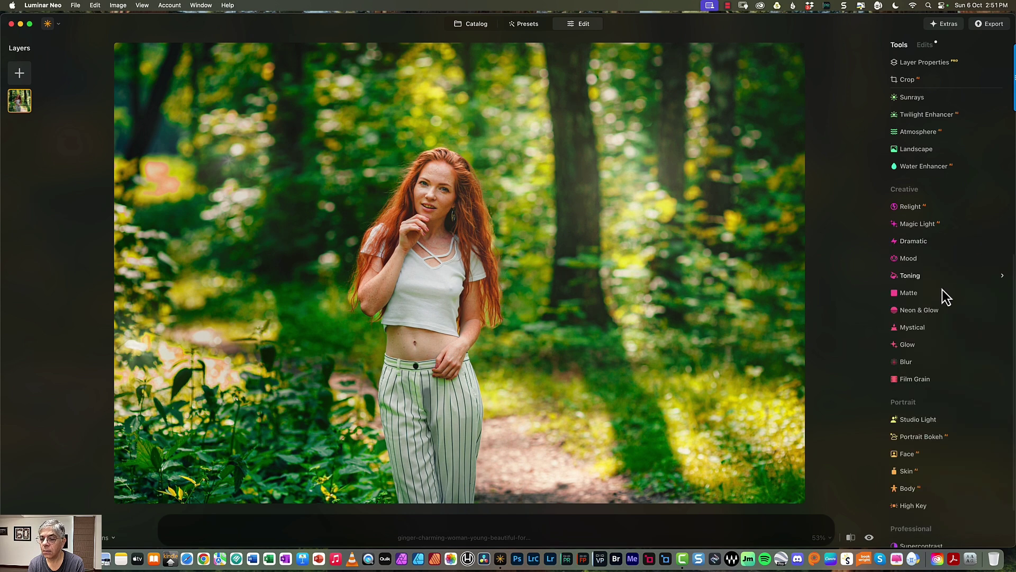
# Step: Add another Magic Light with Intensity 17 and Size 44, painting the gap between the tree trunks with Brush Size 72
pyautogui.click(917, 224)
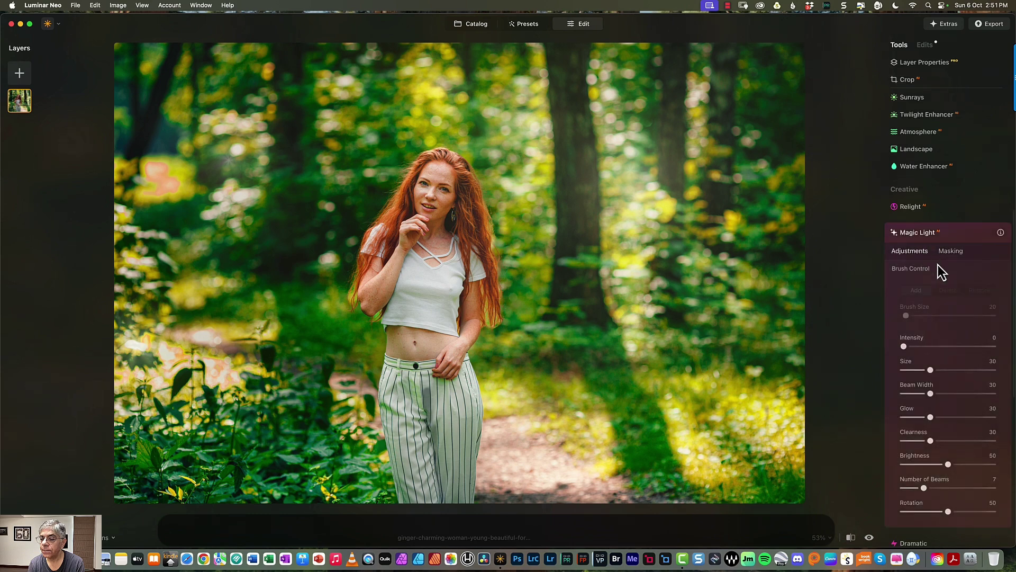
pyautogui.moveTo(912, 347); pyautogui.dragTo(943, 370)
pyautogui.moveTo(908, 316); pyautogui.dragTo(930, 320)
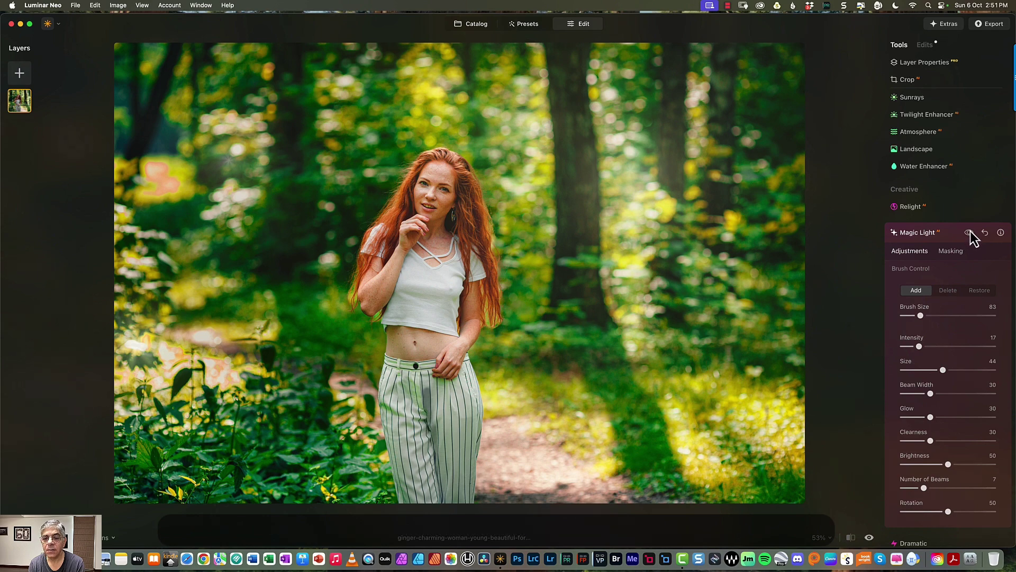
pyautogui.moveTo(921, 315)
pyautogui.mouseDown()
pyautogui.moveTo(906, 316)
pyautogui.moveTo(918, 315)
pyautogui.mouseUp()
pyautogui.moveTo(617, 233)
pyautogui.mouseDown()
pyautogui.moveTo(628, 205)
pyautogui.moveTo(603, 109)
pyautogui.moveTo(629, 177)
pyautogui.moveTo(633, 251)
pyautogui.moveTo(680, 227)
pyautogui.mouseUp()
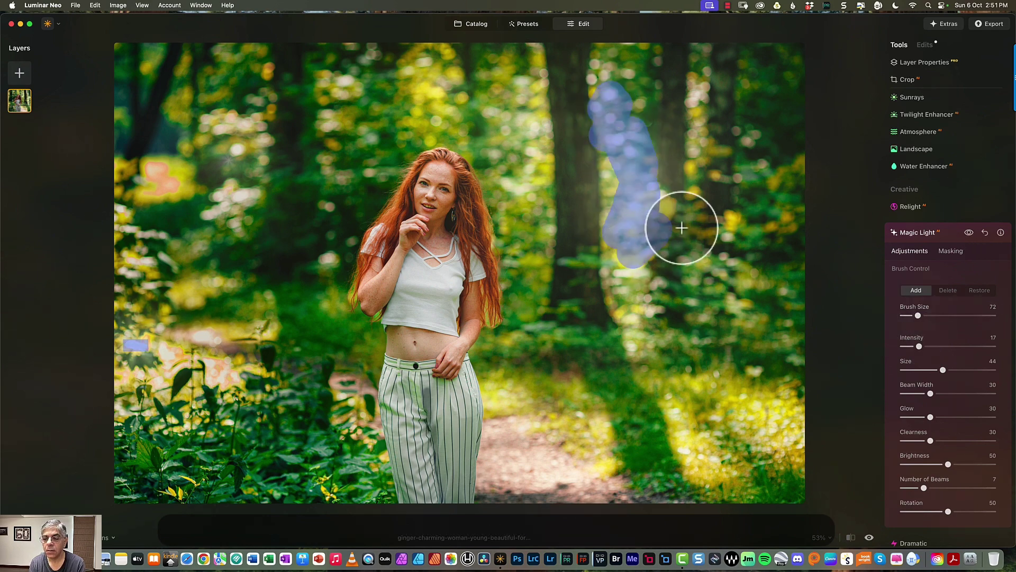
# Step: Compare the photo repeatedly with and without the latest Magic Light glow
pyautogui.click(971, 234)
pyautogui.click(971, 234)
pyautogui.click(972, 234)
pyautogui.click(973, 235)
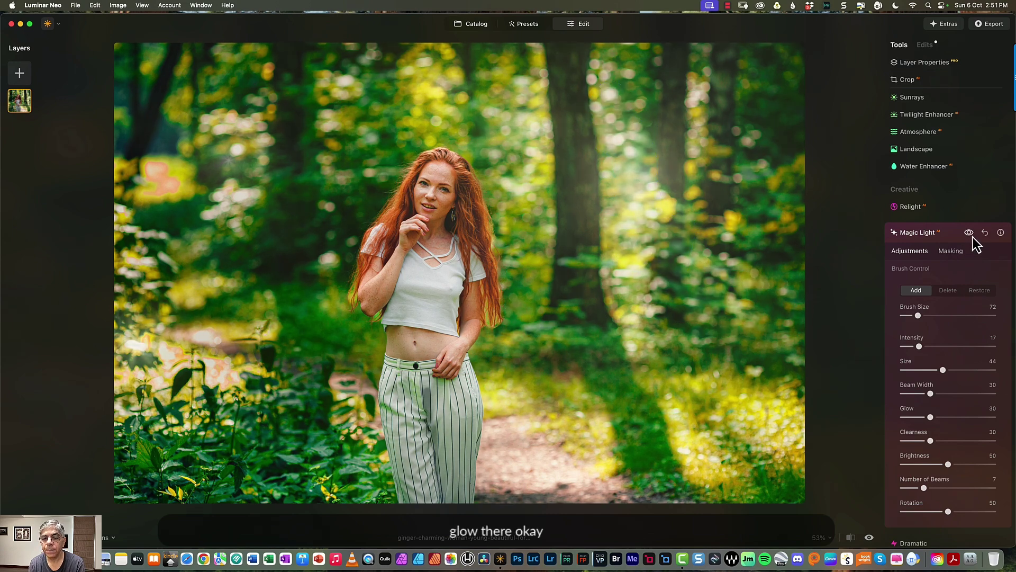
pyautogui.click(973, 237)
pyautogui.click(973, 236)
pyautogui.click(973, 236)
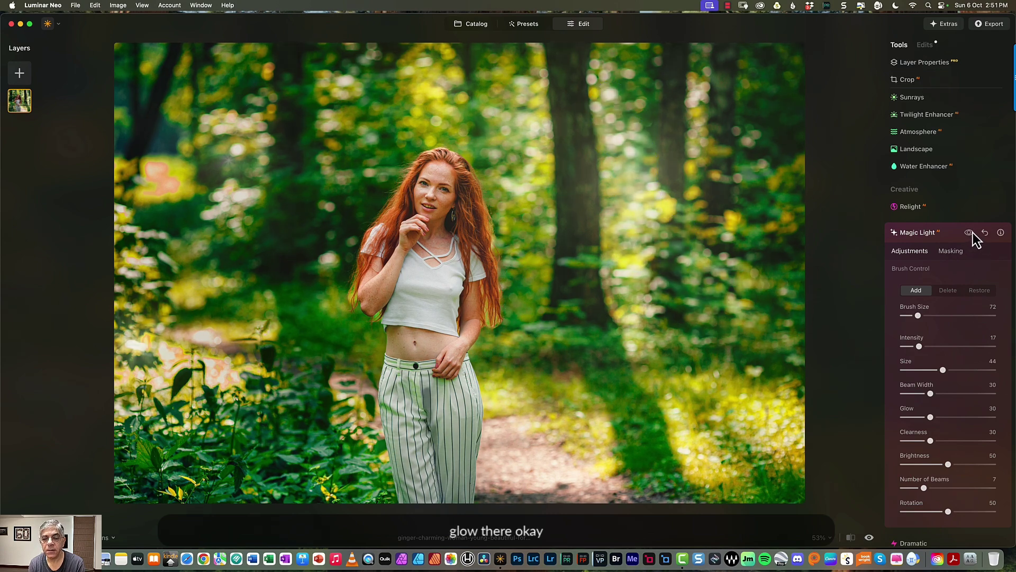
pyautogui.click(973, 236)
pyautogui.click(973, 236)
pyautogui.click(973, 237)
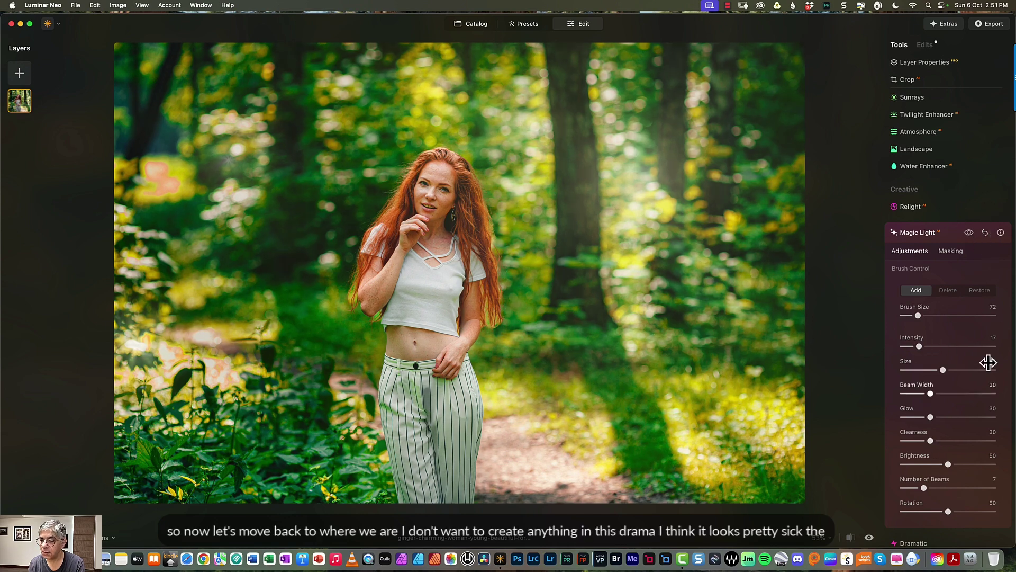
# Step: Apply a Dramatic adjustment with Amount 2 to the photo
pyautogui.click(917, 212)
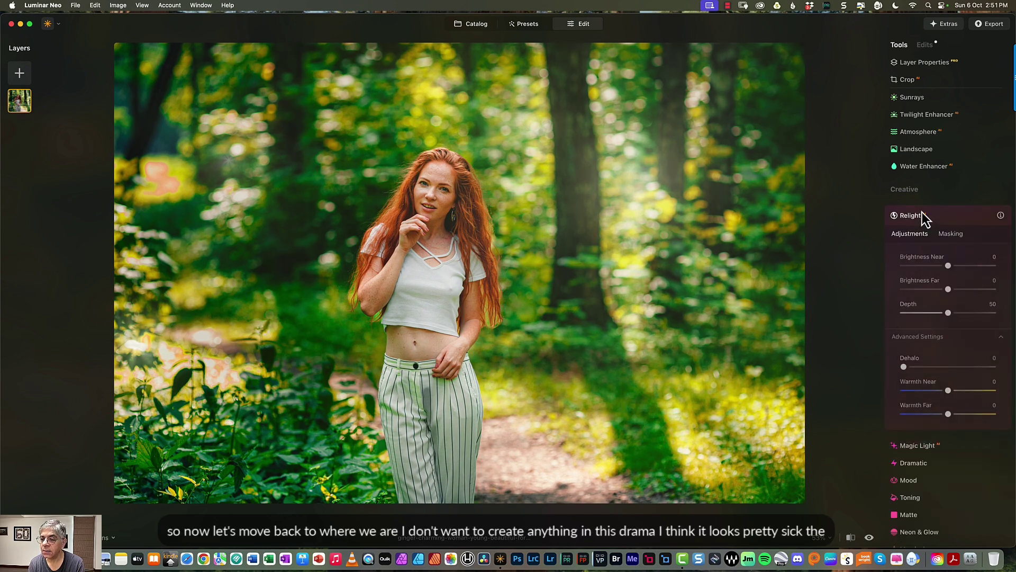
pyautogui.click(919, 469)
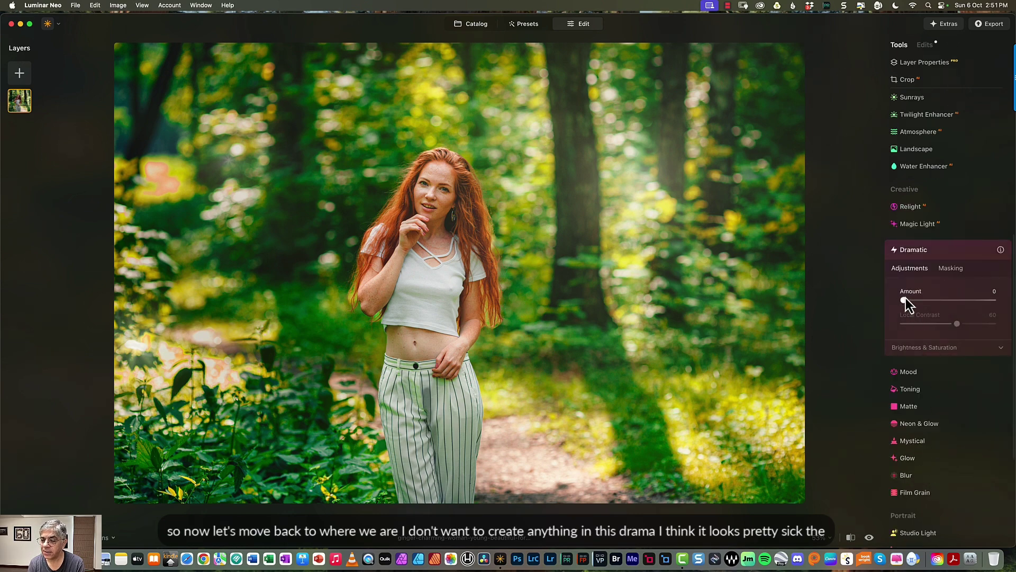
pyautogui.moveTo(906, 300)
pyautogui.mouseDown()
pyautogui.moveTo(957, 297)
pyautogui.moveTo(906, 300)
pyautogui.mouseUp()
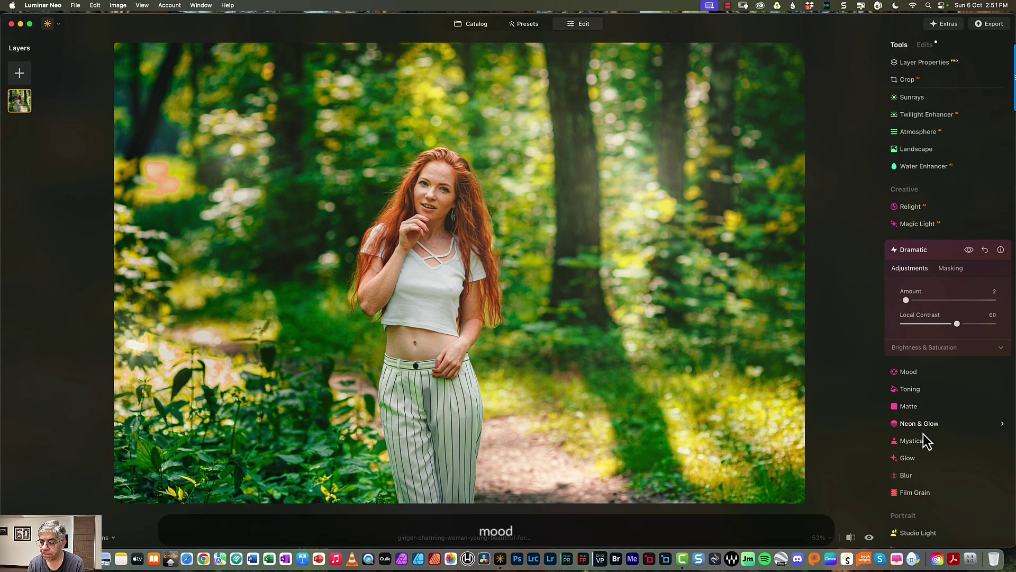
# Step: Add a Mood adjustment using the custom LUT Bright Colors
pyautogui.click(914, 375)
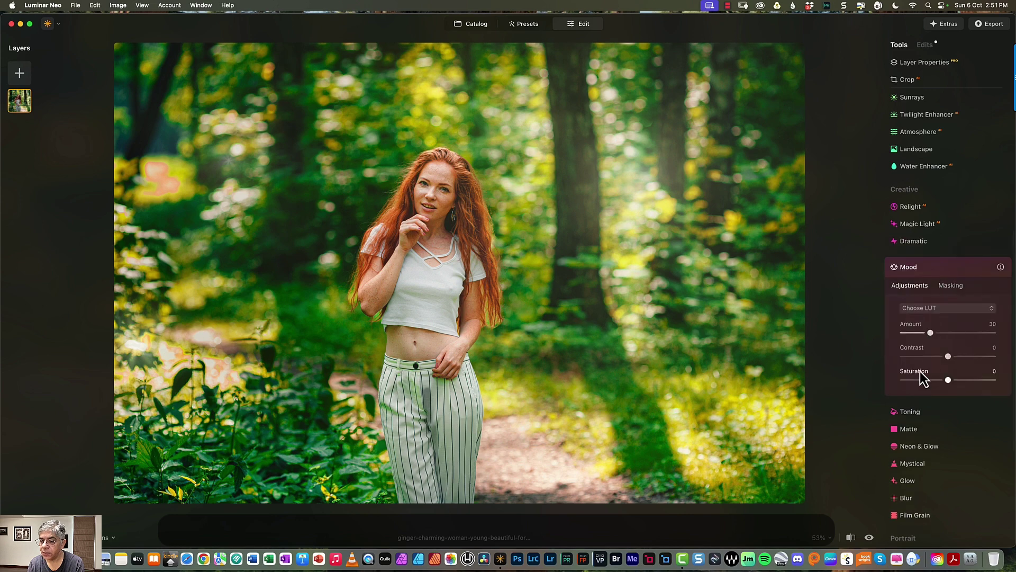
pyautogui.click(951, 311)
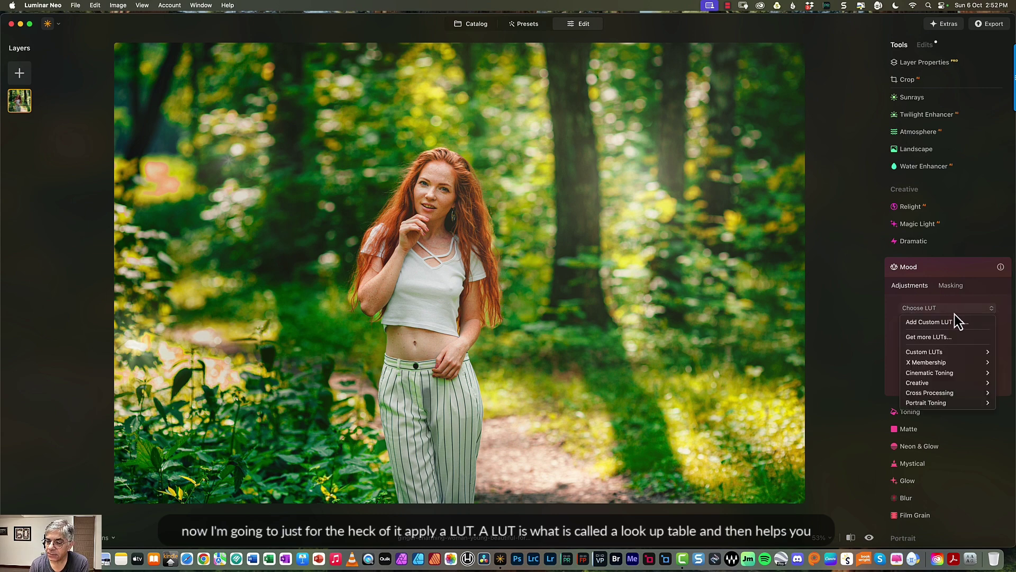
pyautogui.moveTo(959, 361)
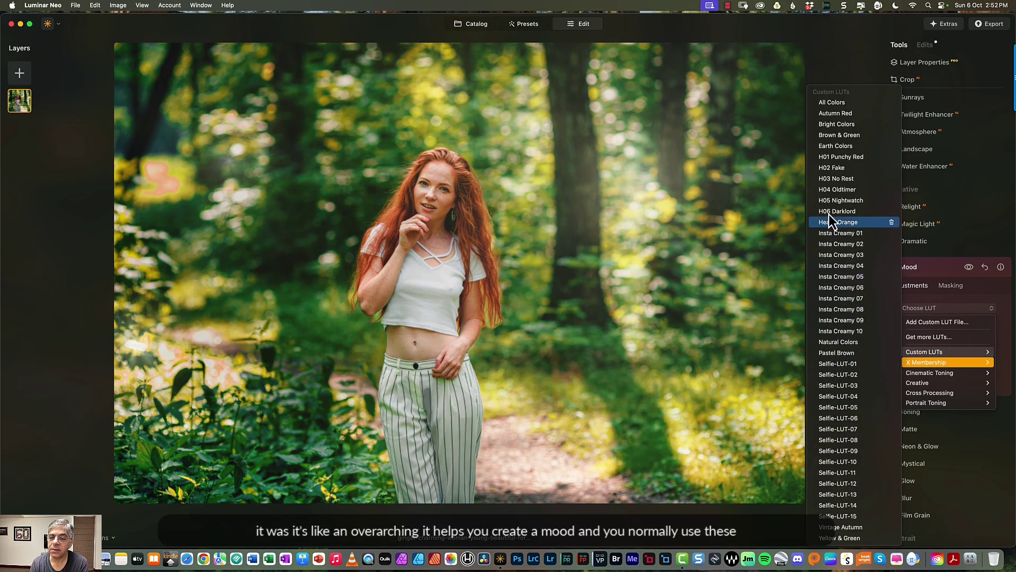
pyautogui.click(827, 126)
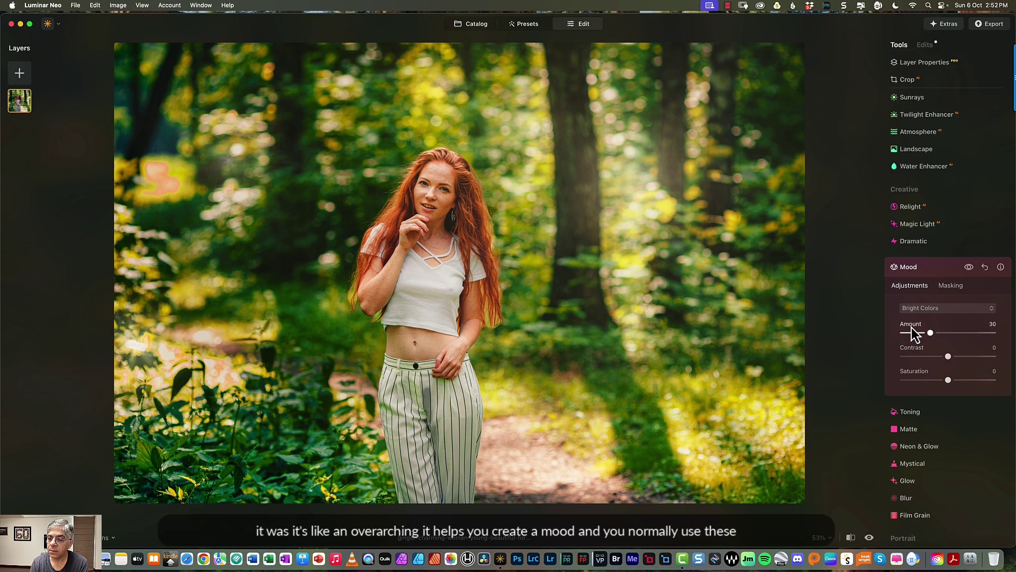
# Step: Replace the Mood LUT with Dark Mood from the Magic Hour LUTs
pyautogui.click(916, 308)
pyautogui.click(913, 309)
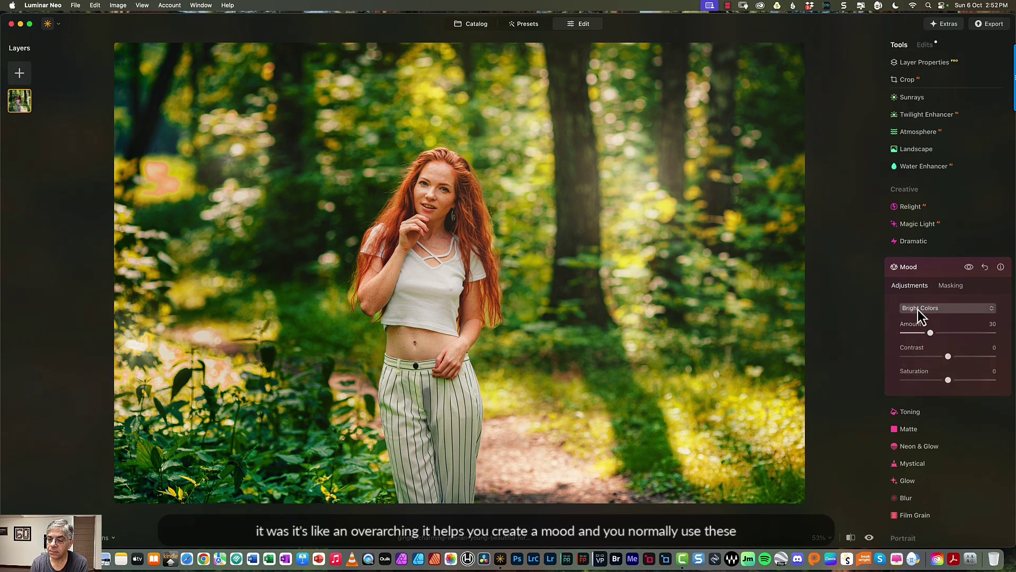
pyautogui.click(918, 311)
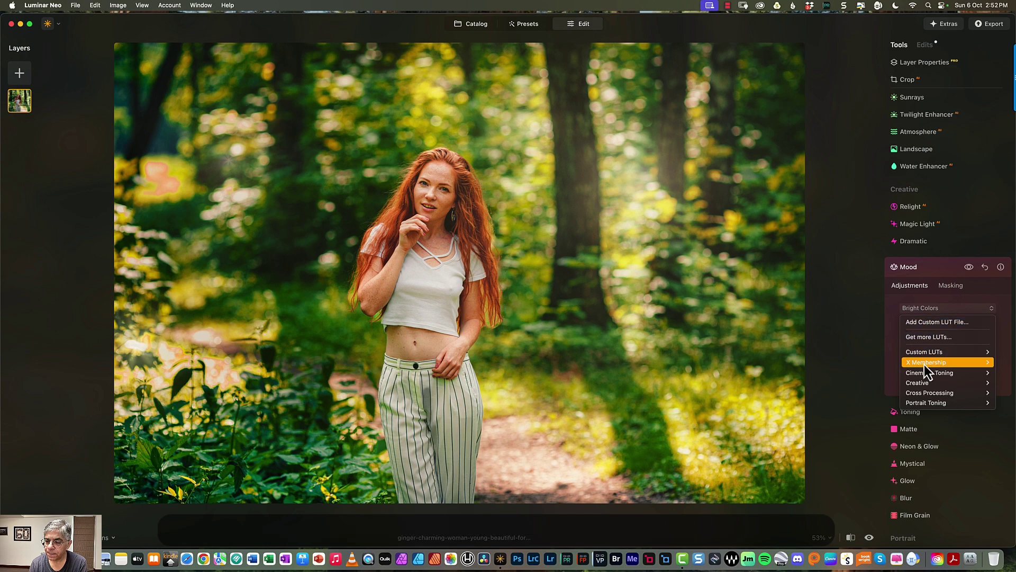
pyautogui.moveTo(919, 362)
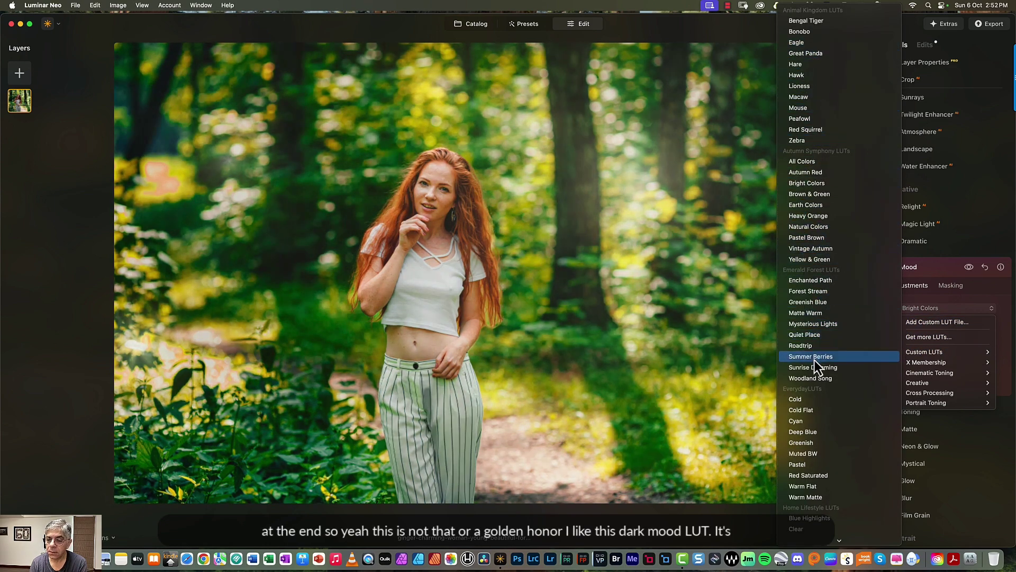
pyautogui.moveTo(838, 540)
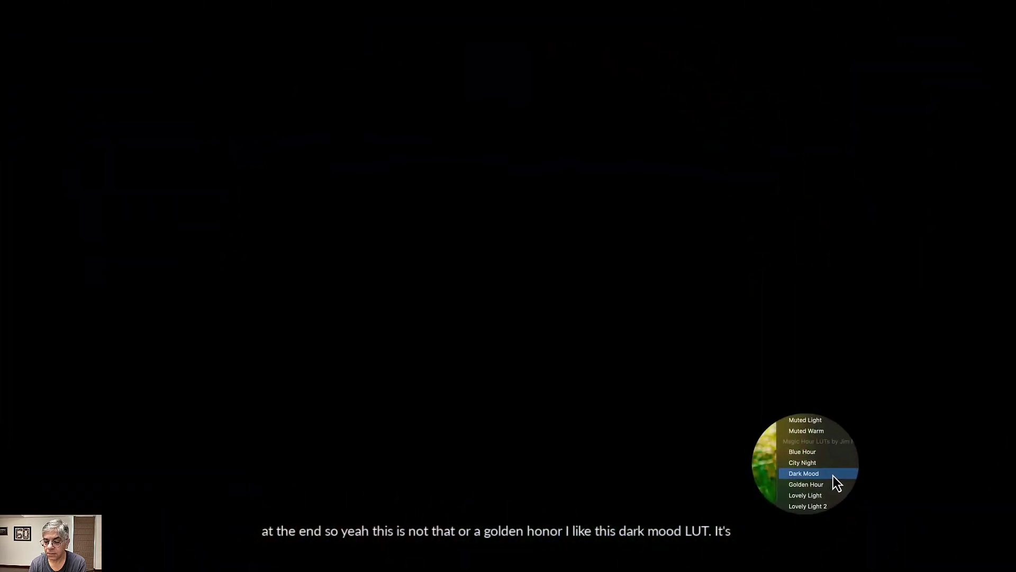
pyautogui.click(833, 475)
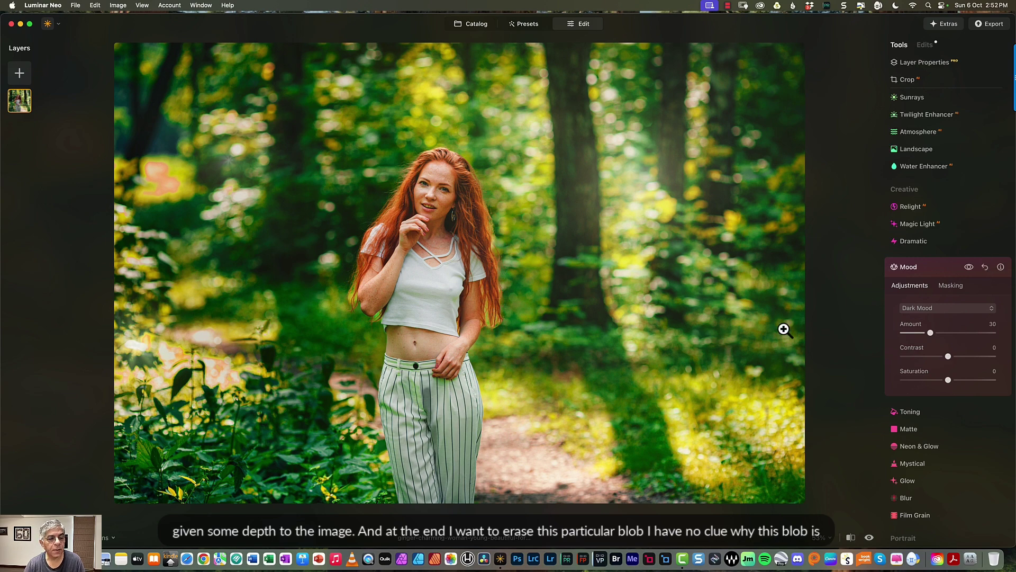
# Step: Erase the pink blob in the photo's upper-left background with a brush size of 34, and close the Erase tool
pyautogui.scroll(10, 952, 208)
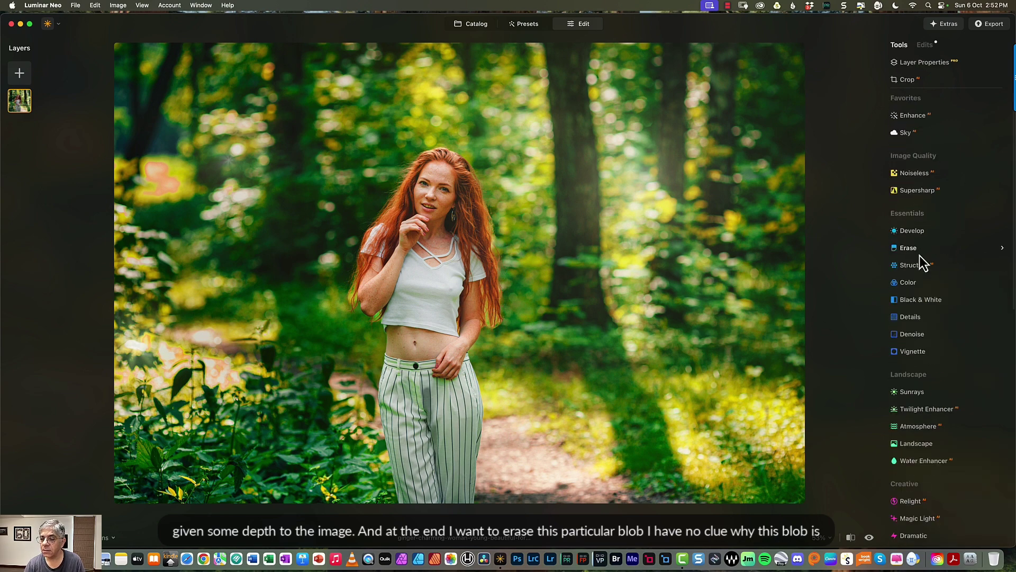
pyautogui.click(909, 255)
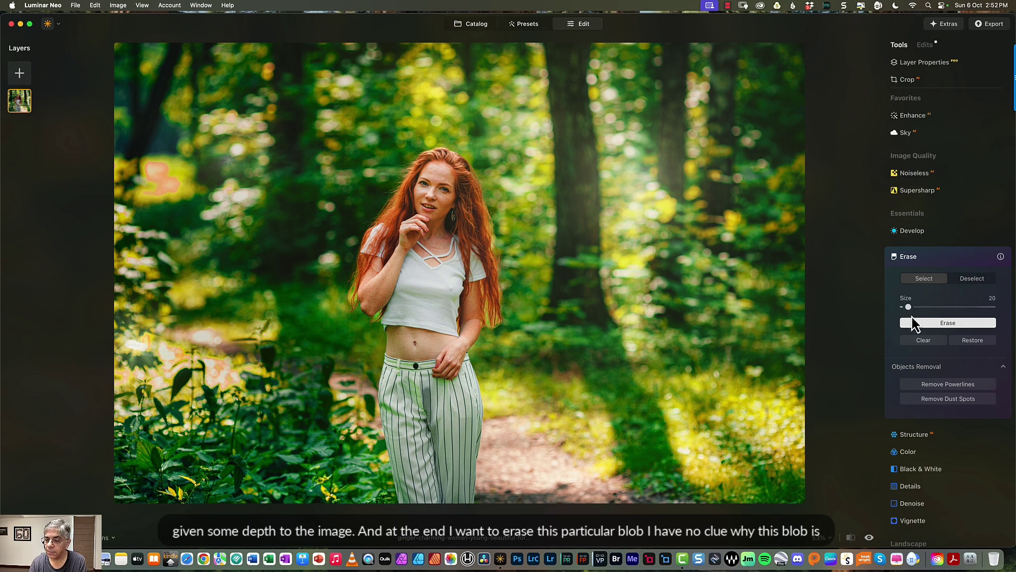
pyautogui.moveTo(908, 307); pyautogui.dragTo(915, 307)
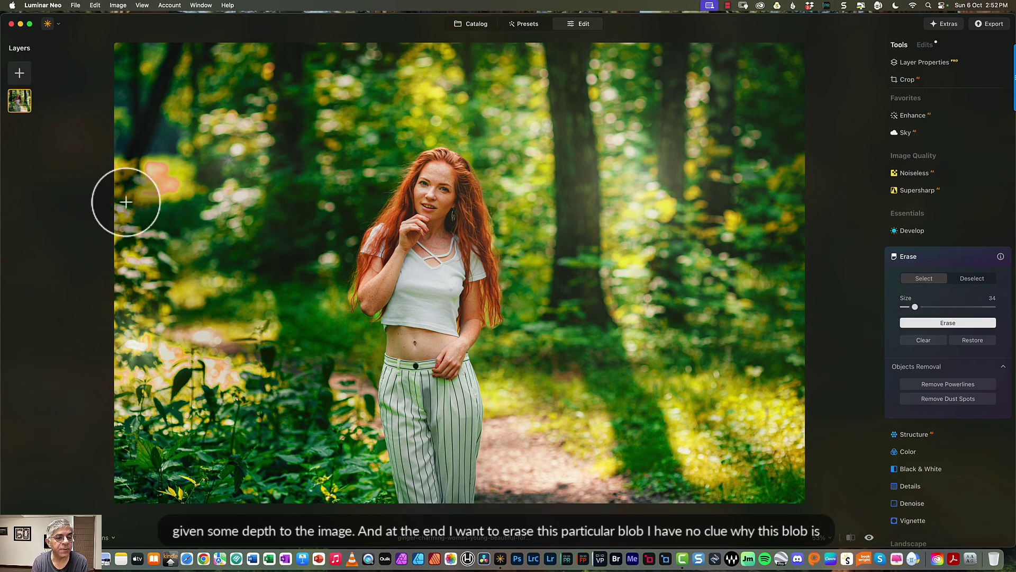
pyautogui.moveTo(154, 166)
pyautogui.mouseDown()
pyautogui.moveTo(159, 186)
pyautogui.moveTo(173, 173)
pyautogui.moveTo(162, 177)
pyautogui.mouseUp()
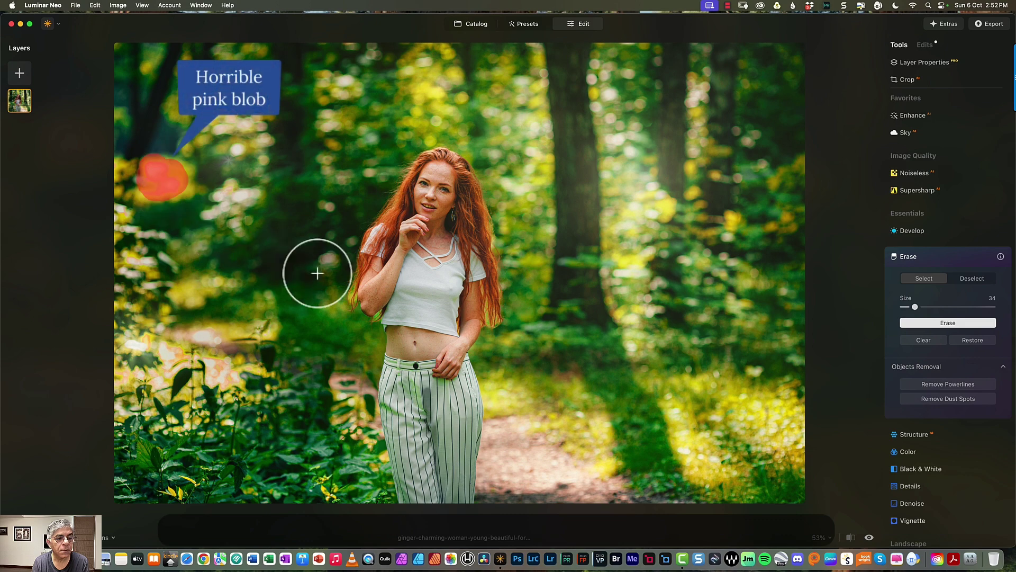
pyautogui.click(967, 324)
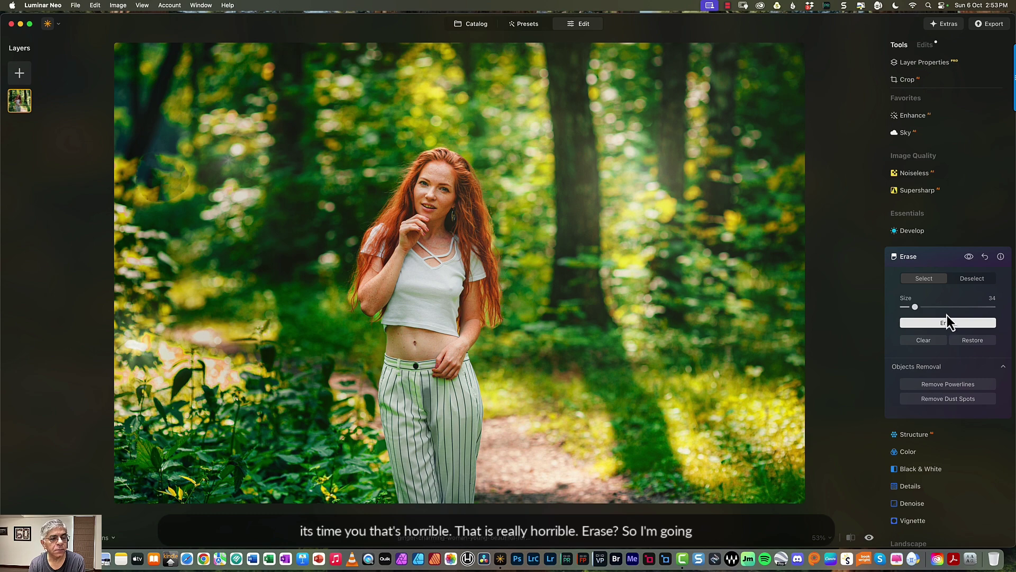
pyautogui.click(983, 260)
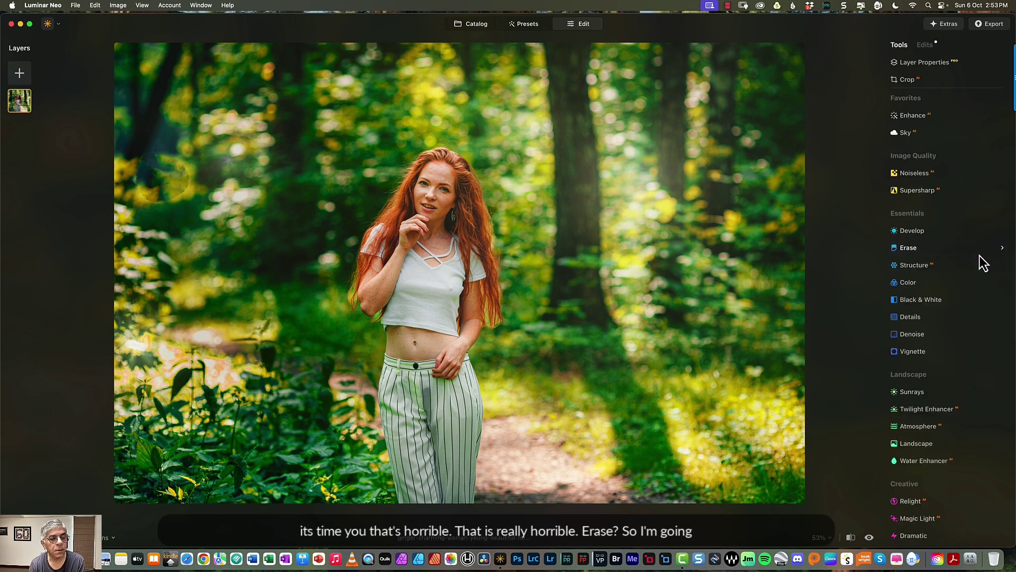
pyautogui.click(922, 233)
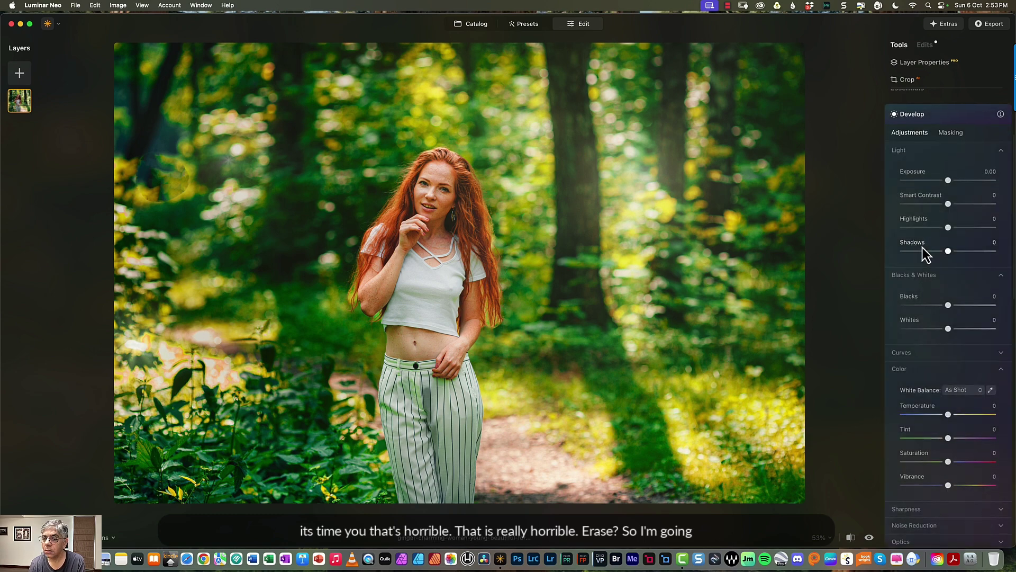
pyautogui.moveTo(1011, 87)
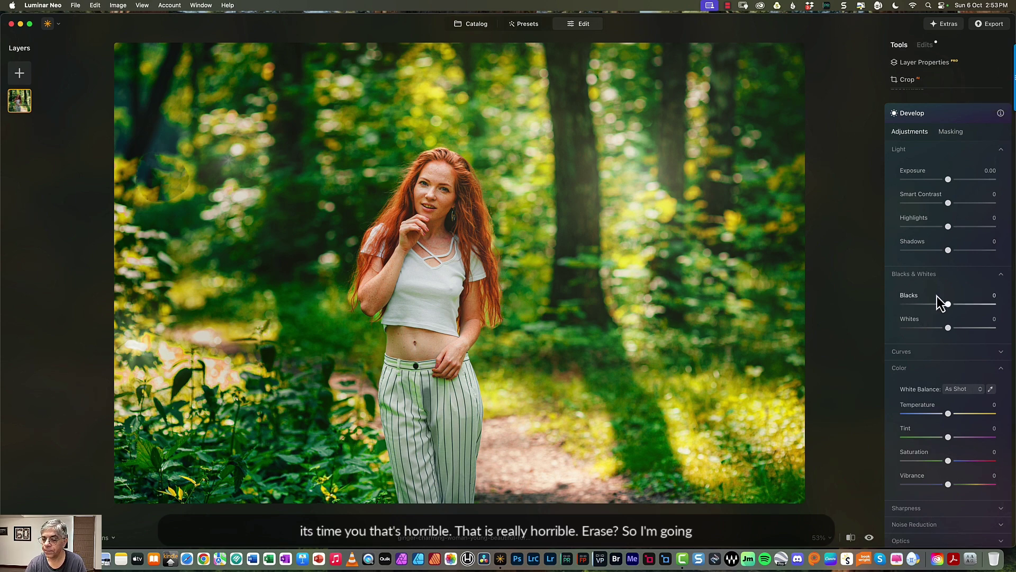
pyautogui.scroll(-10, 942, 295)
pyautogui.click(920, 365)
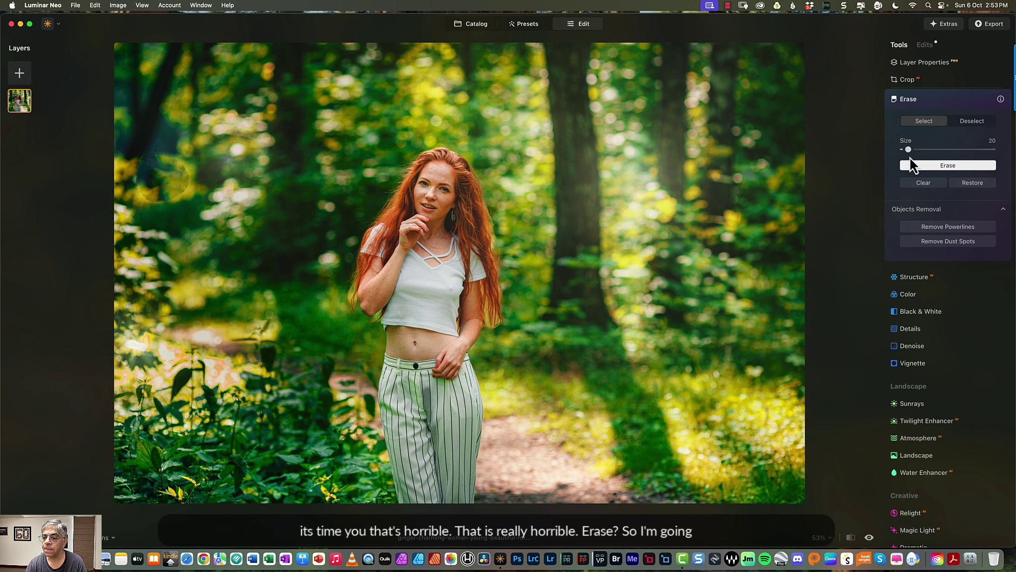
pyautogui.moveTo(910, 151); pyautogui.dragTo(906, 150)
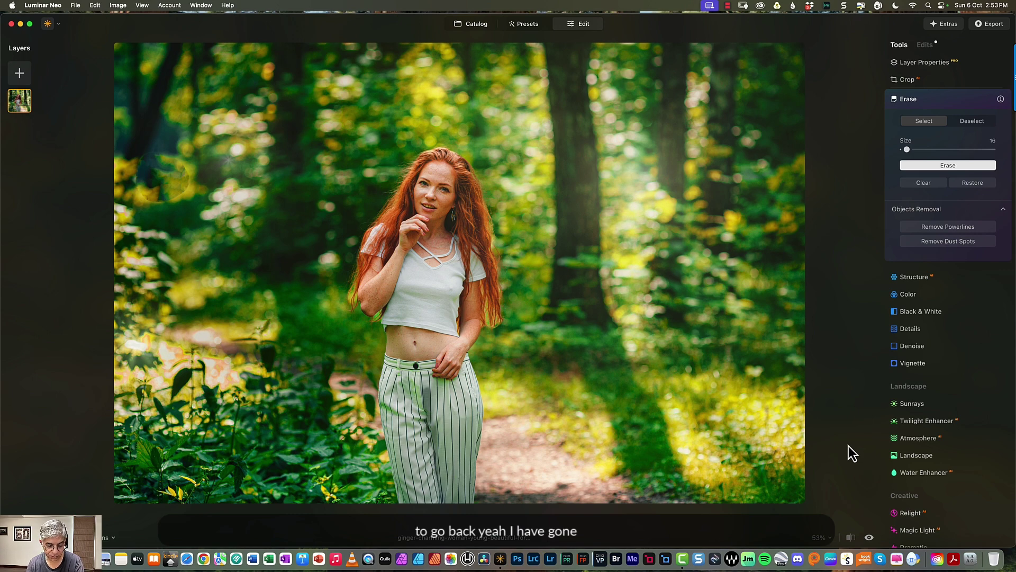
# Step: Undo the recent edits back to the state before any Mood LUT was applied, and return to the editing tools
pyautogui.press('super+z')
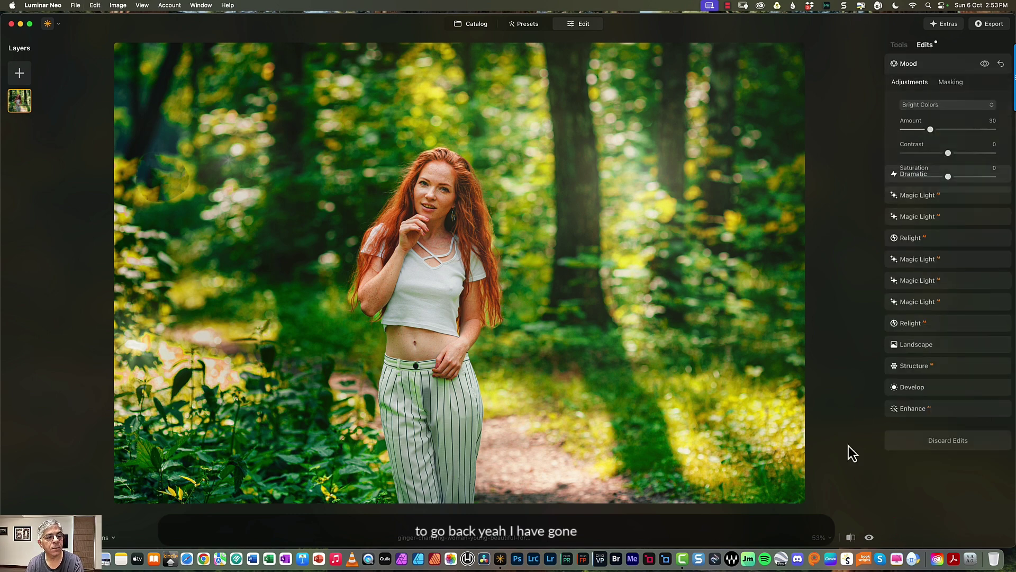
pyautogui.press('super+z')
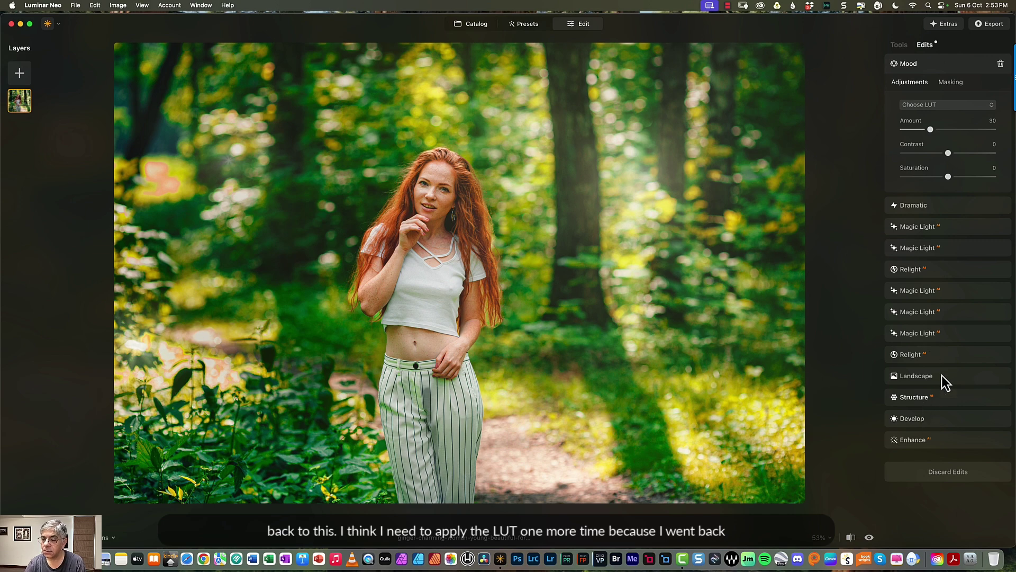
pyautogui.click(900, 46)
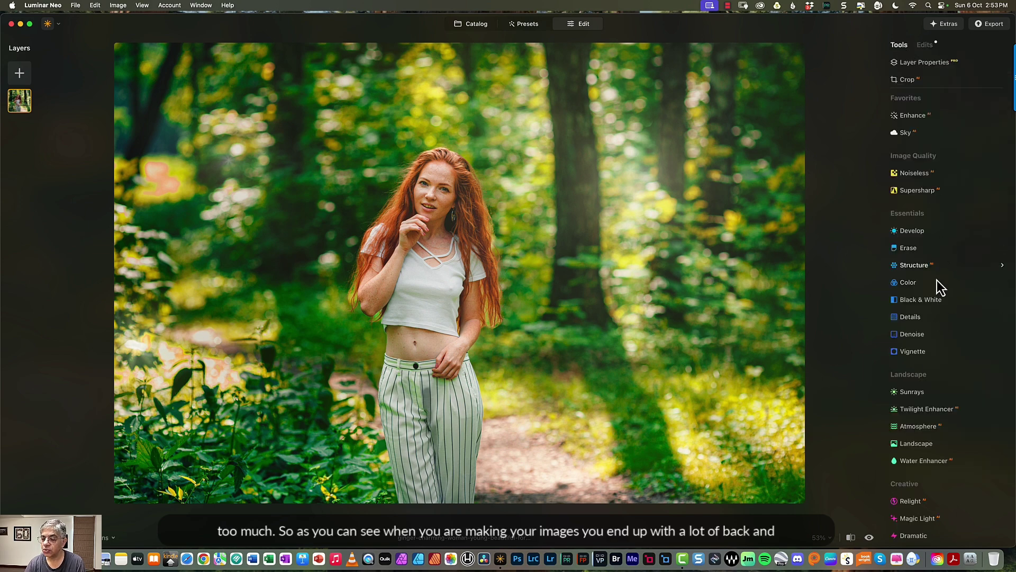
# Step: Add a Mood adjustment with the Dark Mood LUT from the Magic Hour LUTs, keeping Amount at 30
pyautogui.scroll(-2, 919, 429)
pyautogui.scroll(-5, 916, 427)
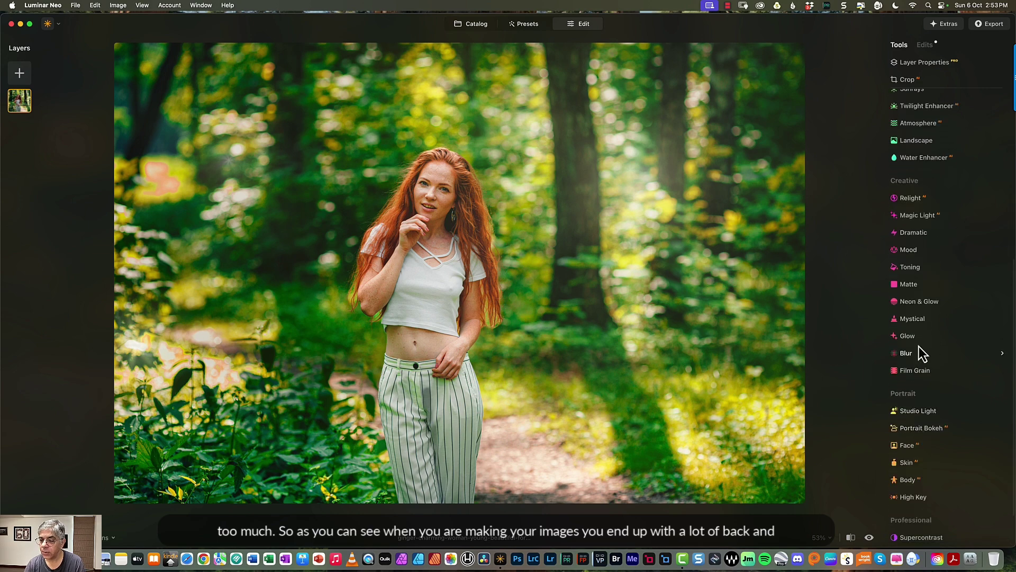
pyautogui.click(915, 251)
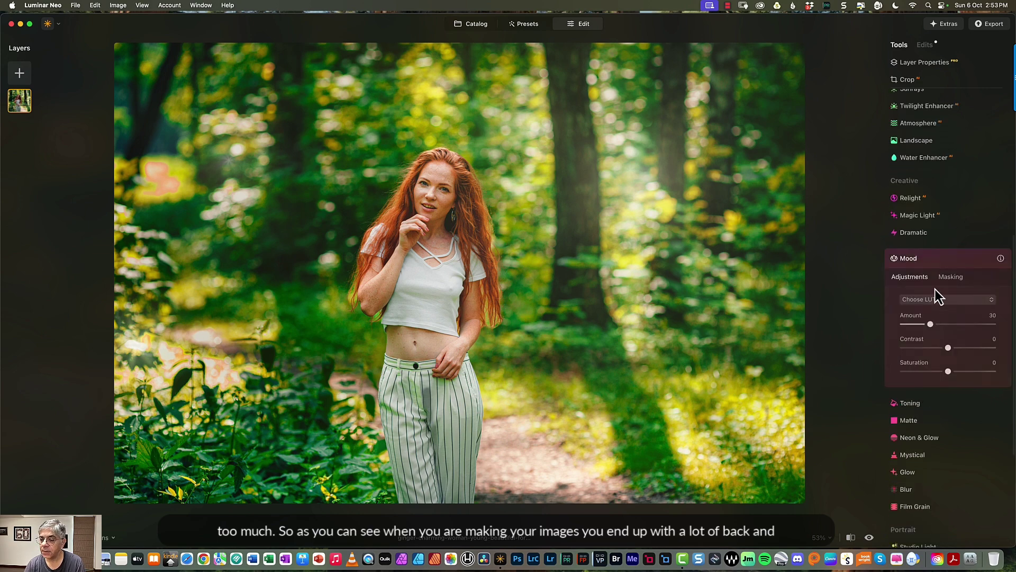
pyautogui.click(932, 301)
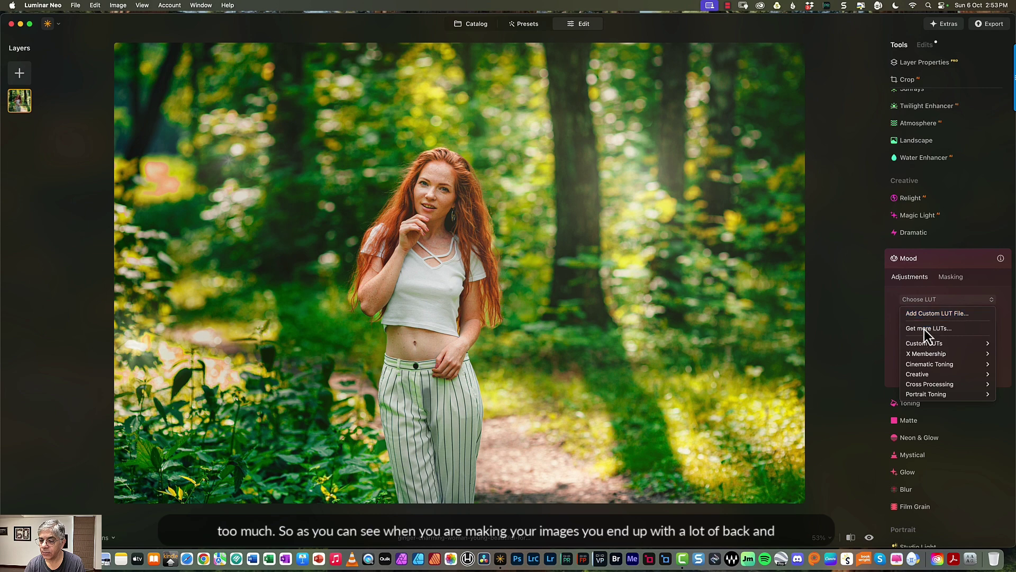
pyautogui.moveTo(926, 343)
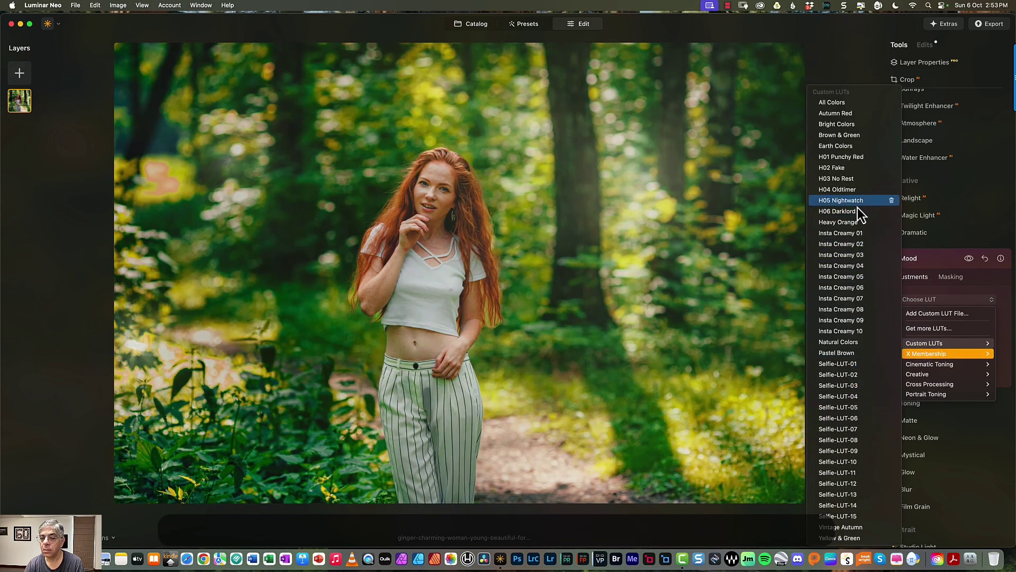
pyautogui.moveTo(938, 365)
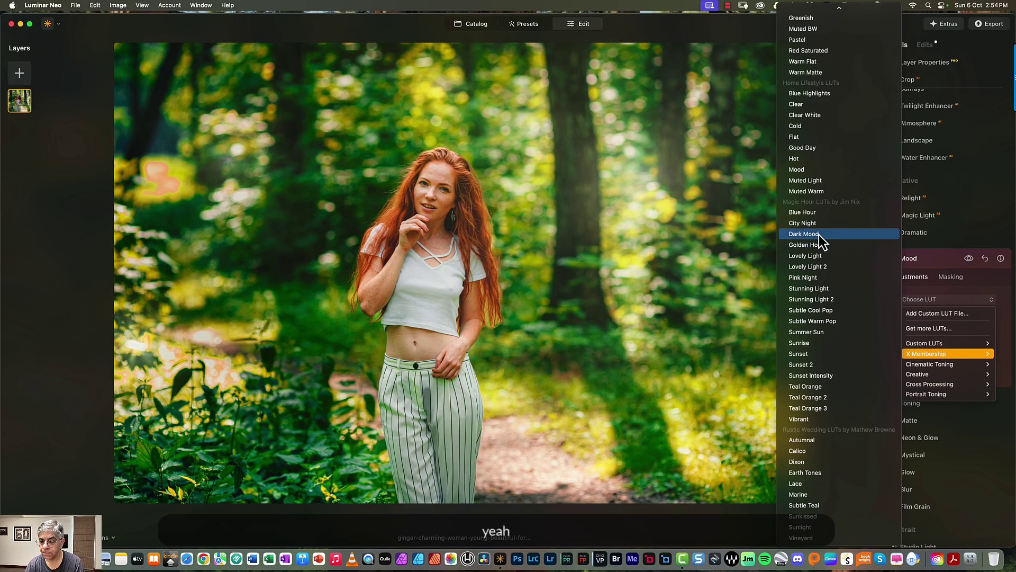
pyautogui.click(820, 235)
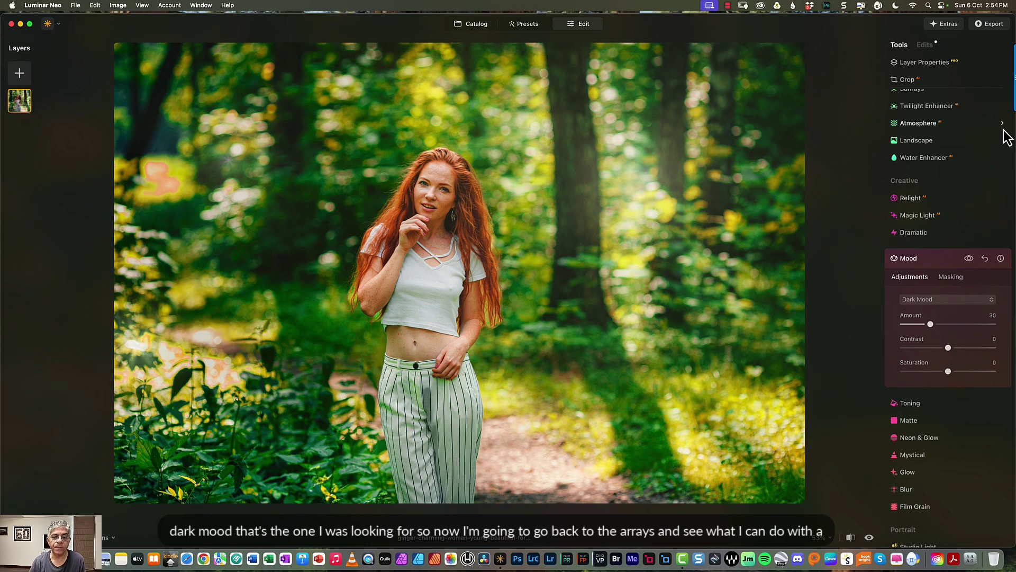
# Step: Erase the pink blob in the yellow foliage of the photo's upper-left background with a brush size of 20
pyautogui.scroll(10, 973, 159)
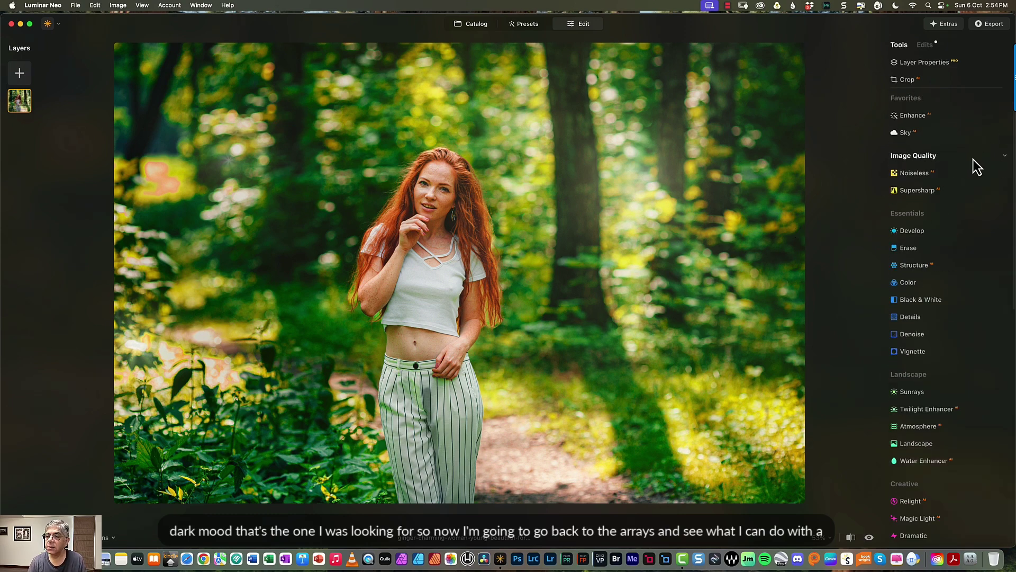
pyautogui.click(909, 248)
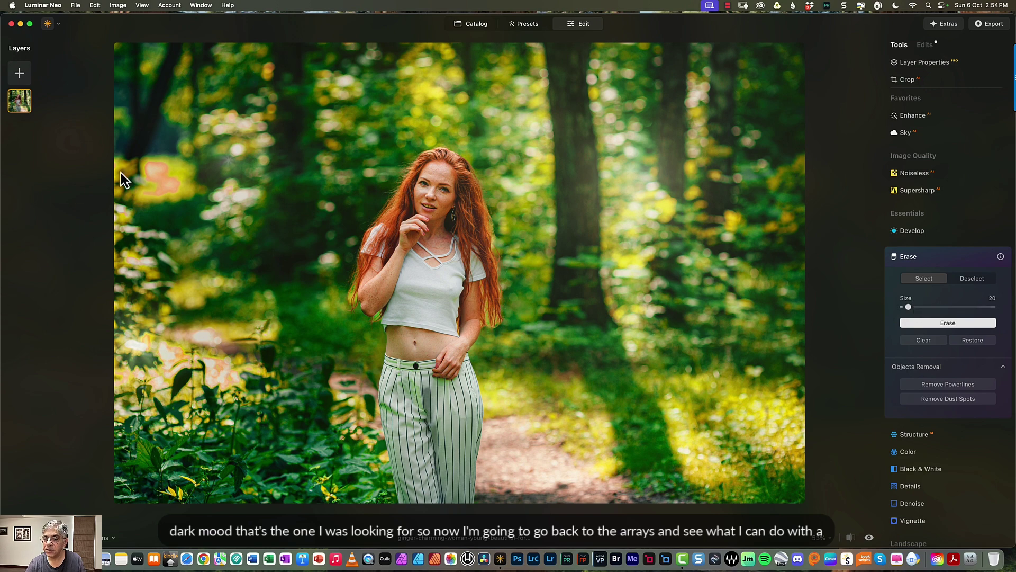
pyautogui.click(173, 187)
pyautogui.click(926, 320)
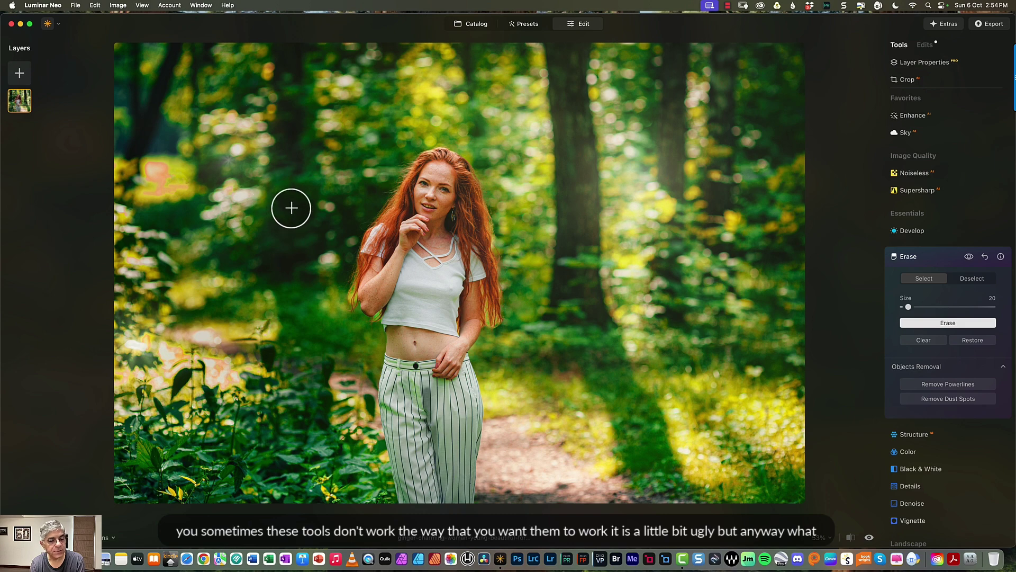
pyautogui.moveTo(152, 166)
pyautogui.mouseDown()
pyautogui.moveTo(167, 176)
pyautogui.moveTo(152, 173)
pyautogui.mouseUp()
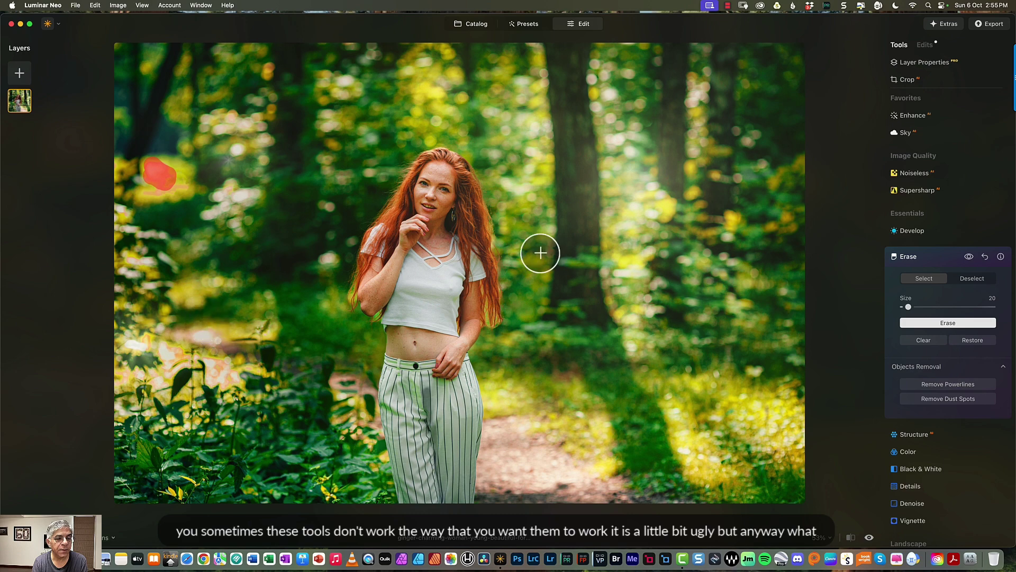
pyautogui.click(935, 325)
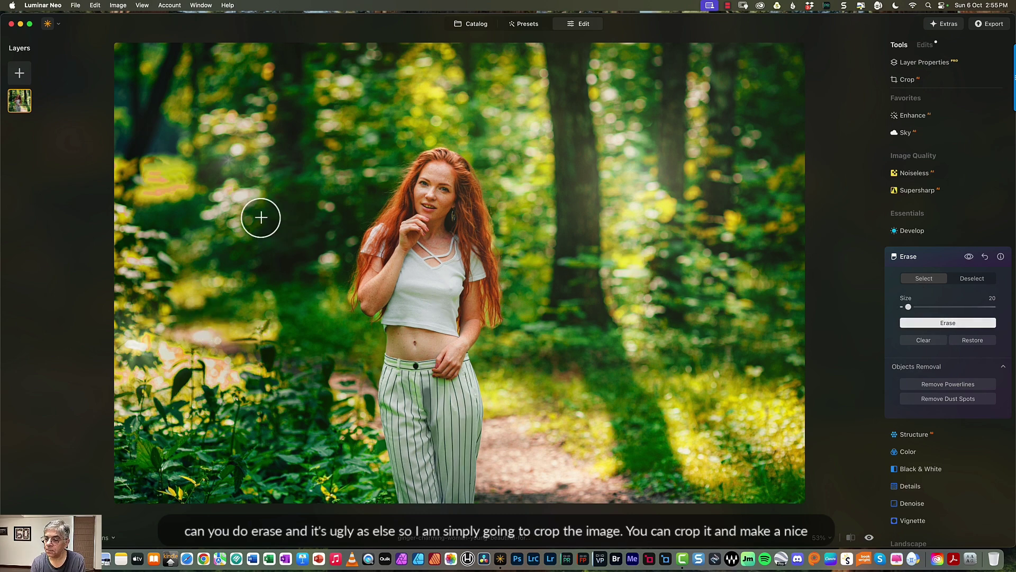
# Step: Crop the portrait to a 1:1 (Square) ratio, shifting the photo slightly right within the frame, and apply the crop
pyautogui.click(921, 79)
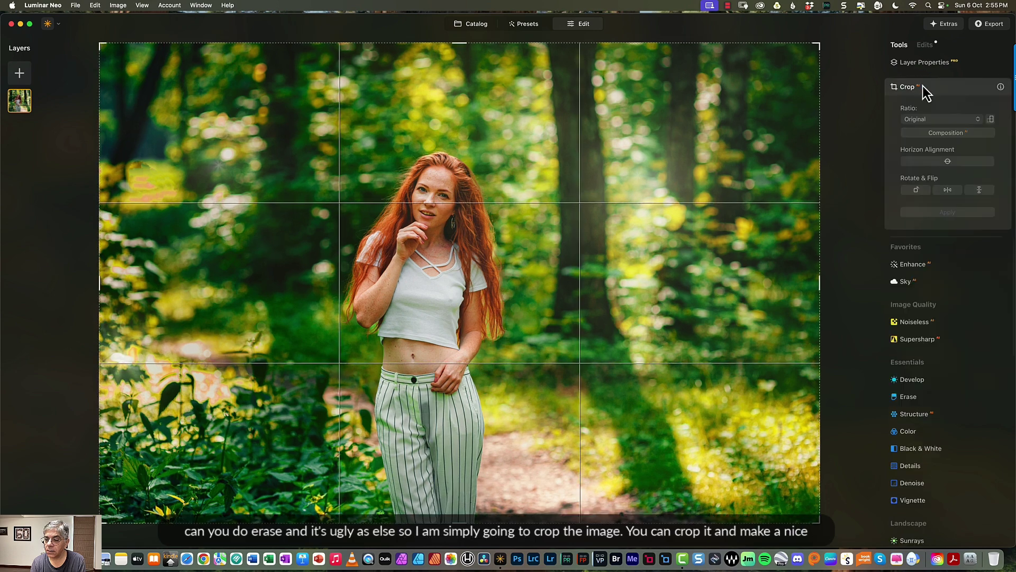
pyautogui.click(938, 123)
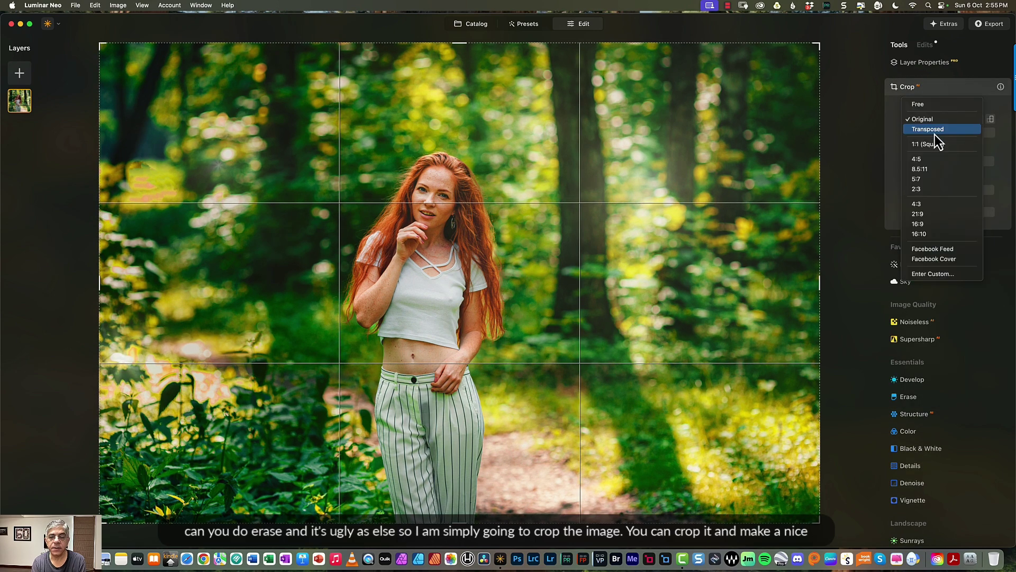
pyautogui.click(938, 144)
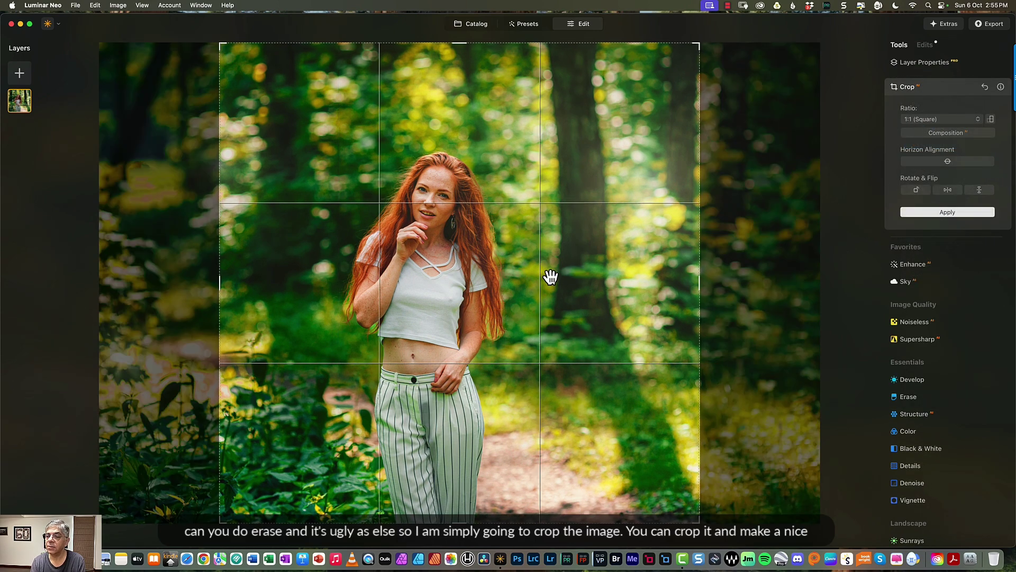
pyautogui.moveTo(565, 272); pyautogui.dragTo(590, 278)
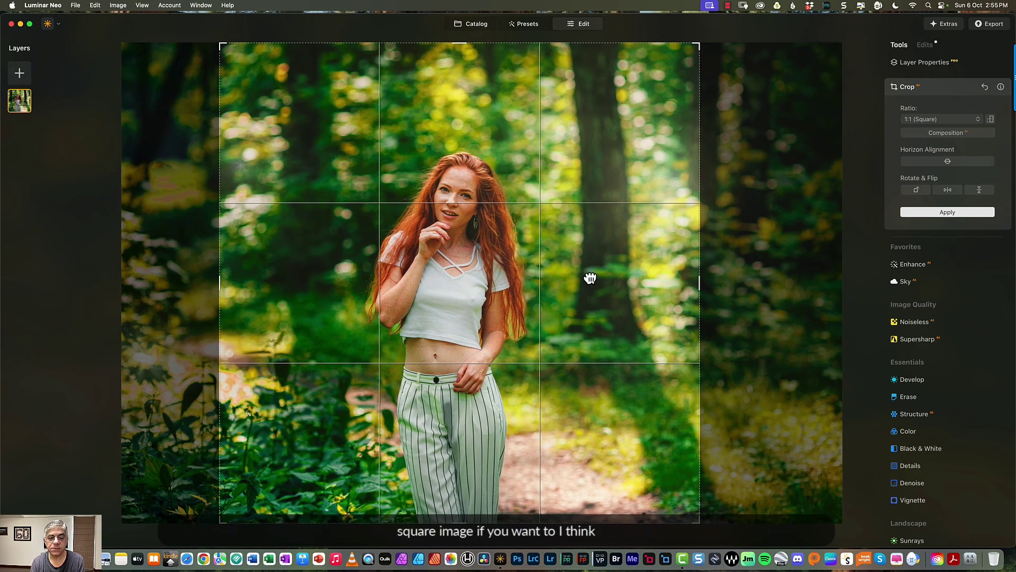
pyautogui.click(937, 214)
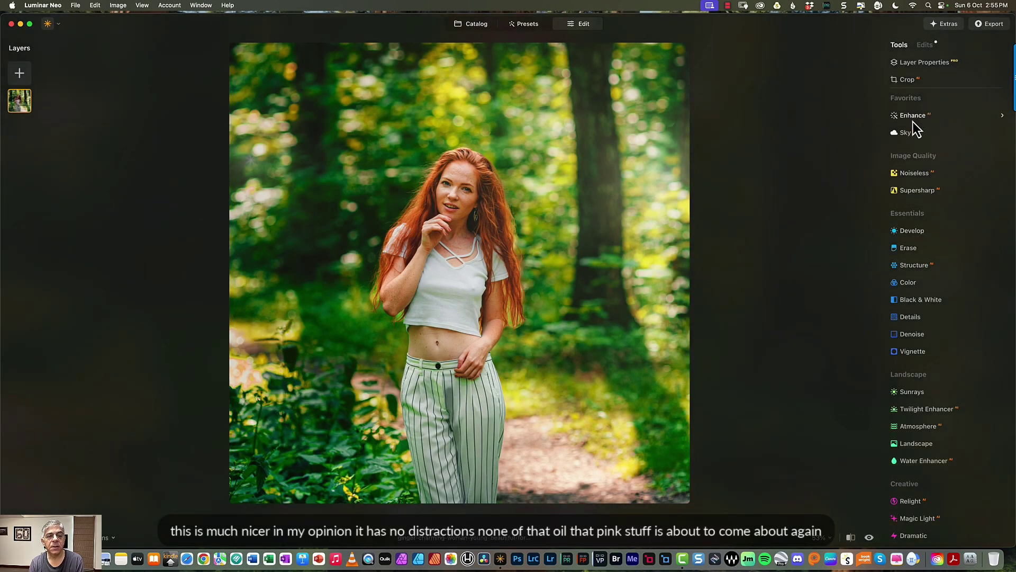
# Step: Tighten the square crop and shift the photo up so the woman sits higher, apply it, and compare the result with the unedited photo
pyautogui.click(915, 80)
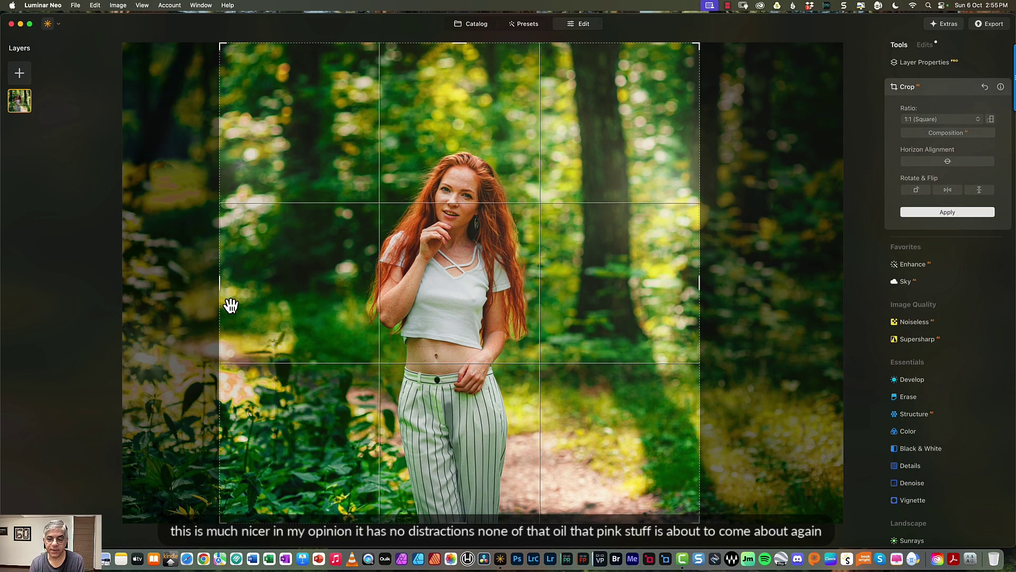
pyautogui.moveTo(218, 281); pyautogui.dragTo(255, 282)
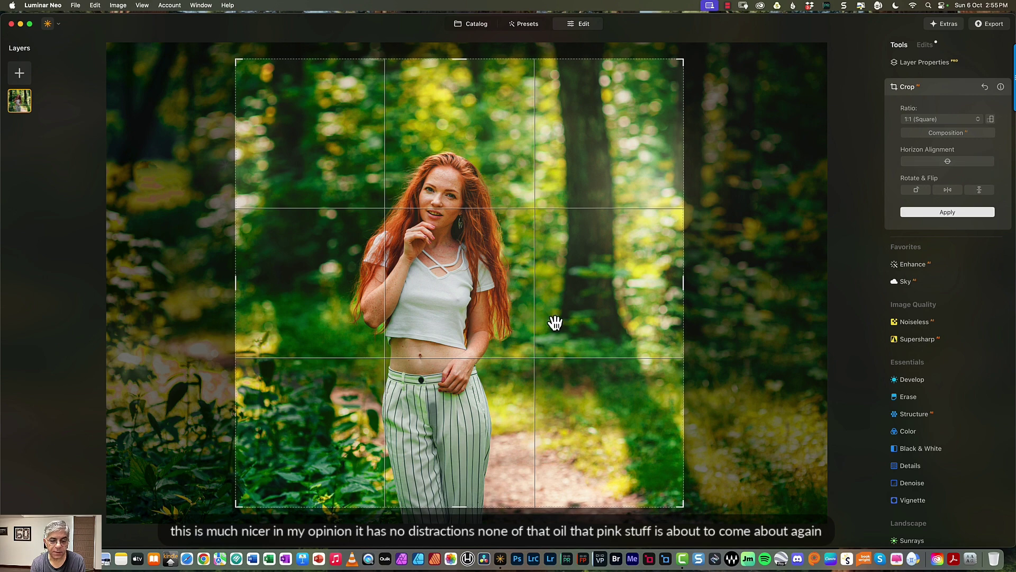
pyautogui.moveTo(558, 322); pyautogui.dragTo(561, 281)
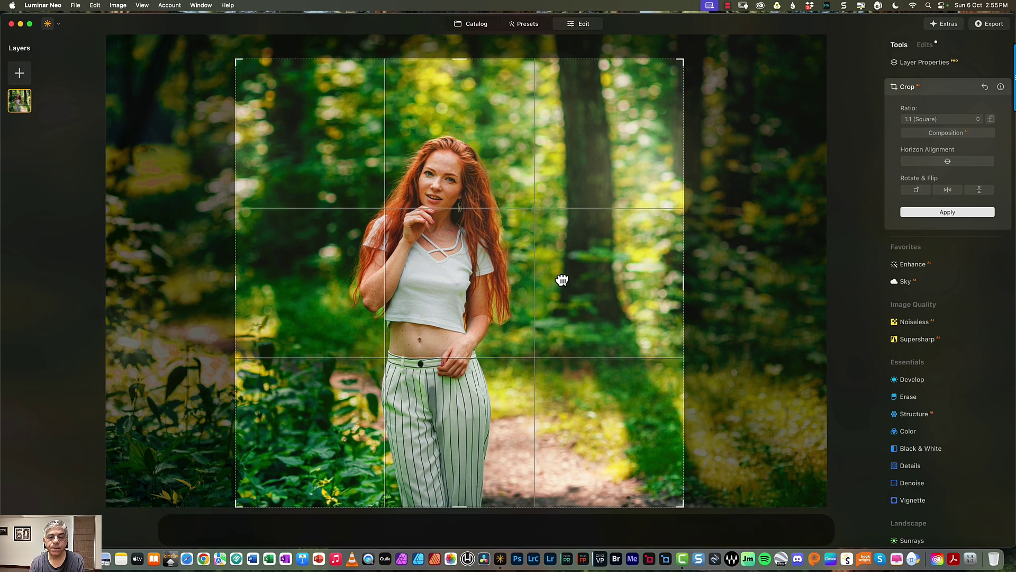
pyautogui.click(942, 213)
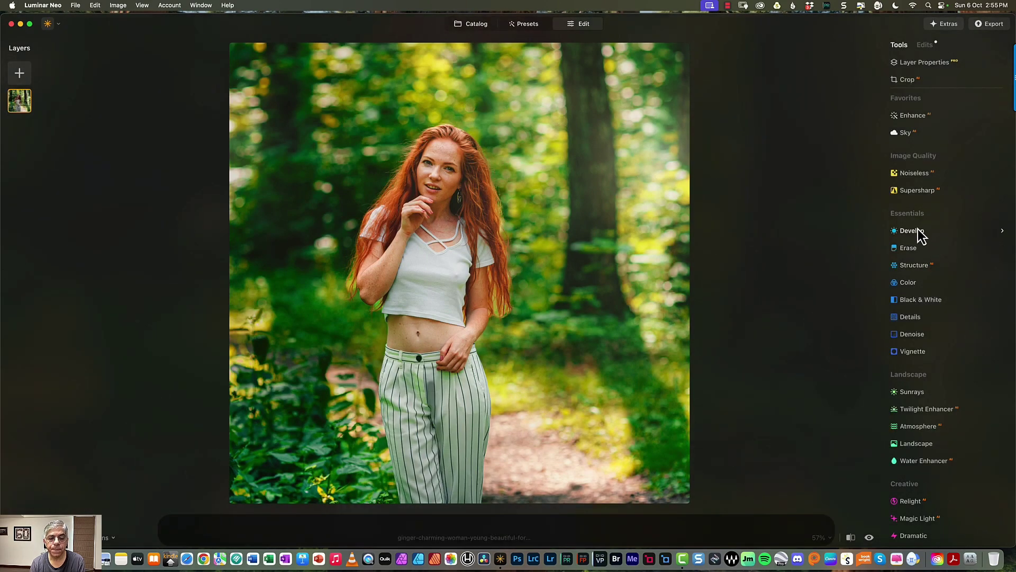
pyautogui.click(870, 538)
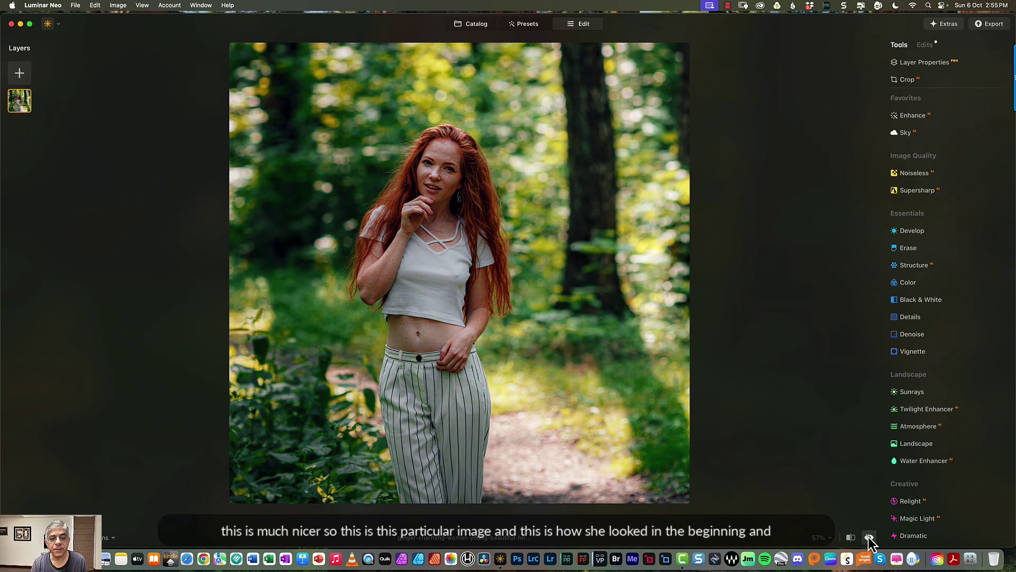
pyautogui.click(869, 538)
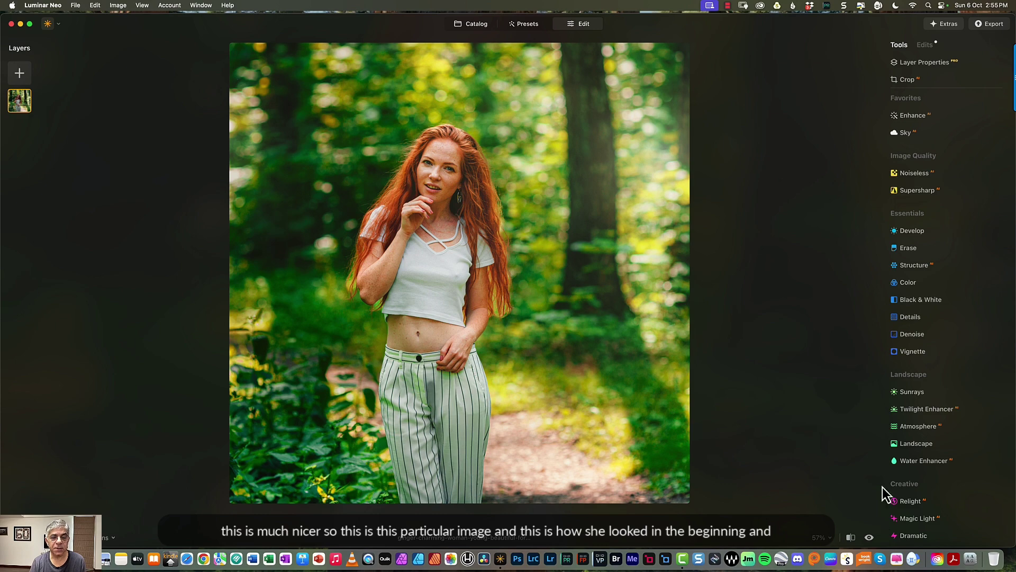
pyautogui.click(869, 538)
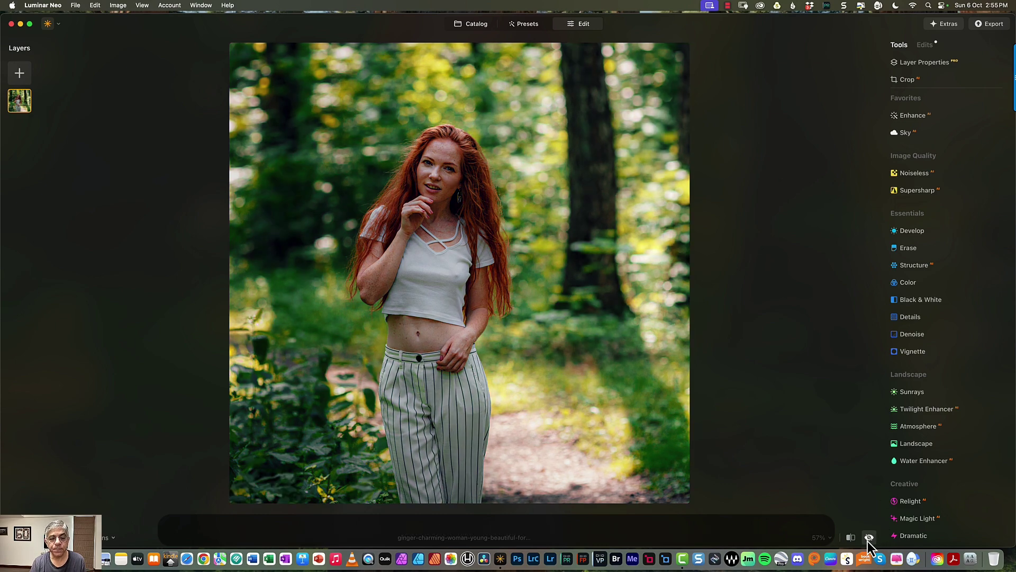
pyautogui.click(869, 537)
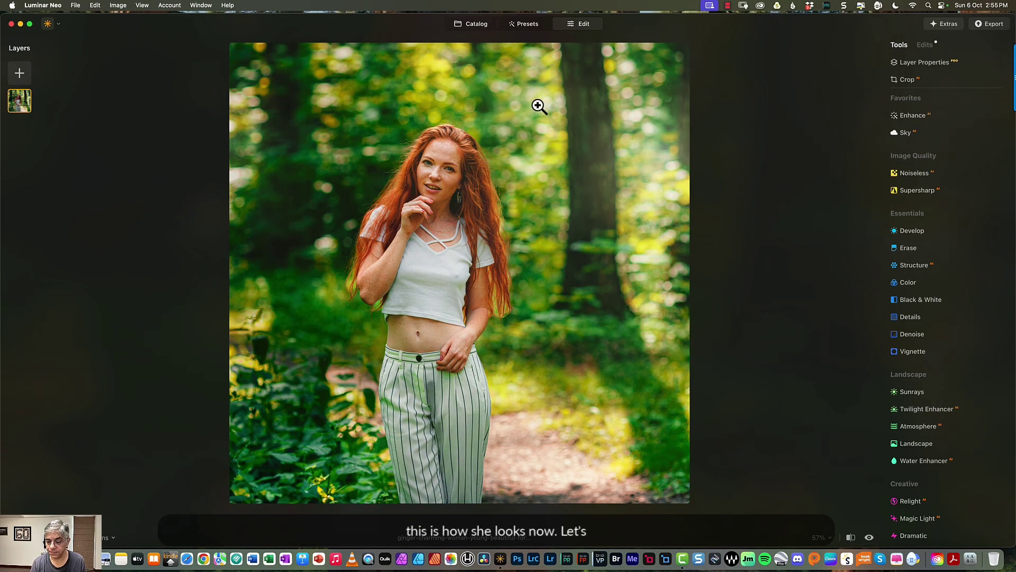
# Step: Return to the catalog and open the photo of the young man standing by the lake for editing
pyautogui.click(474, 23)
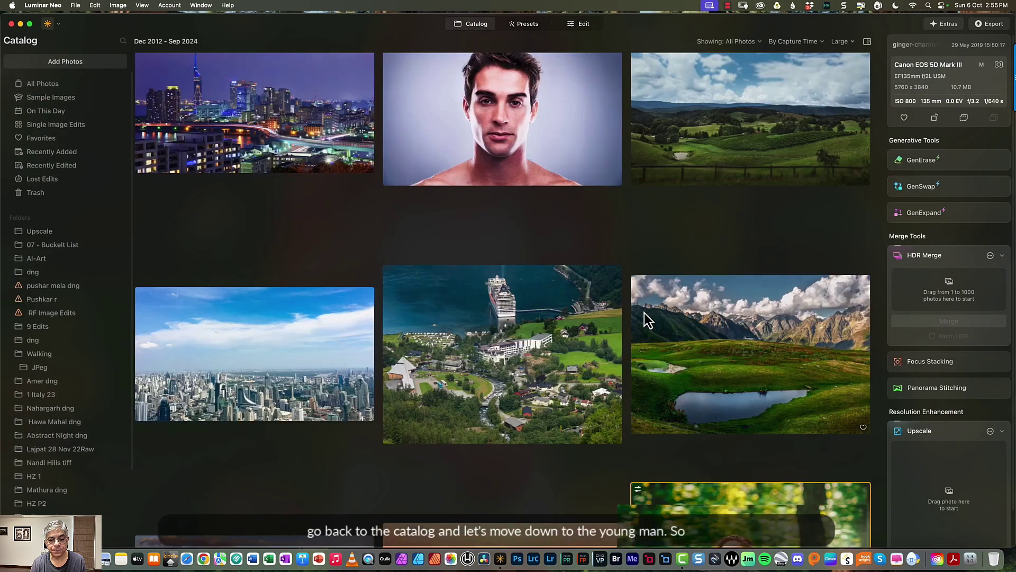
pyautogui.scroll(-6, 644, 313)
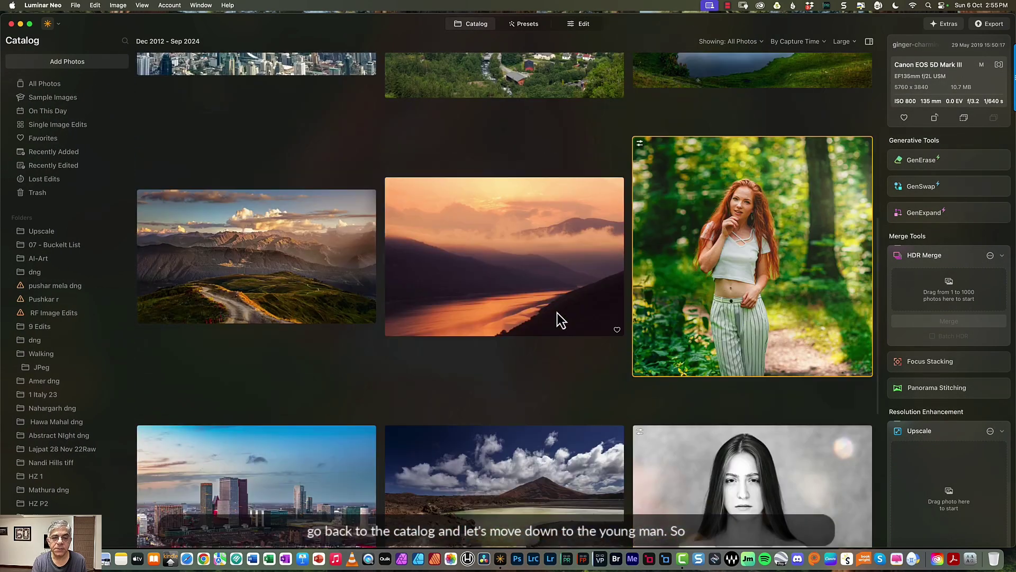
pyautogui.scroll(-6, 557, 312)
pyautogui.click(314, 396)
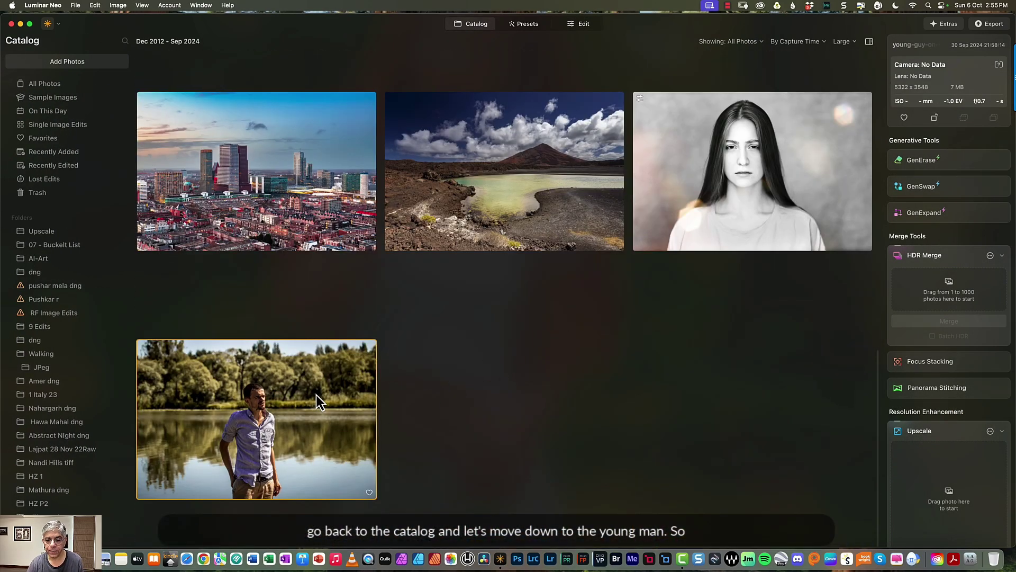
pyautogui.click(580, 27)
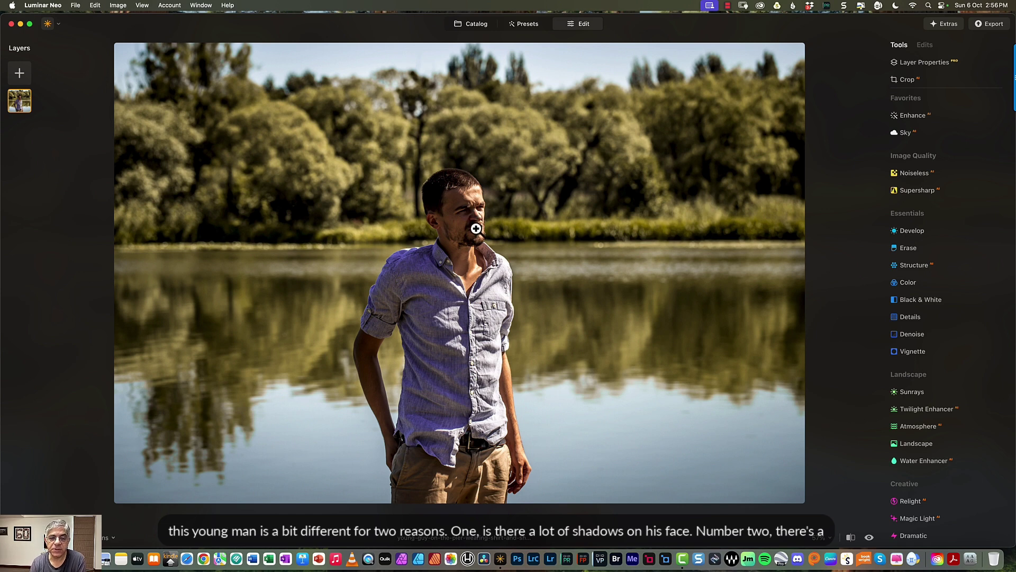
# Step: Enhance the lake portrait with Accent at 24 and Sky Enhancer at 27
pyautogui.click(913, 116)
pyautogui.moveTo(911, 175); pyautogui.dragTo(925, 179)
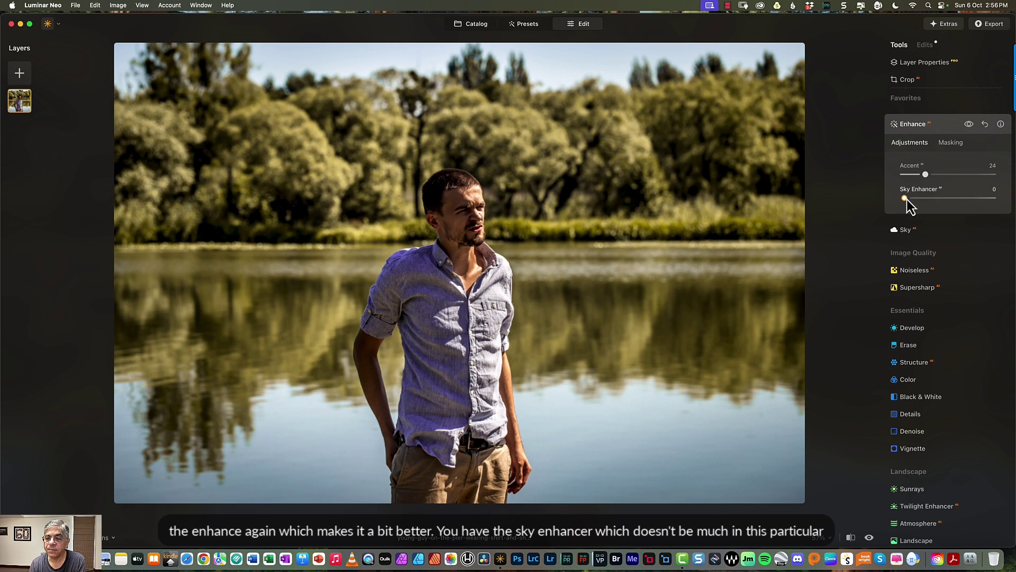
pyautogui.moveTo(909, 199); pyautogui.dragTo(933, 199)
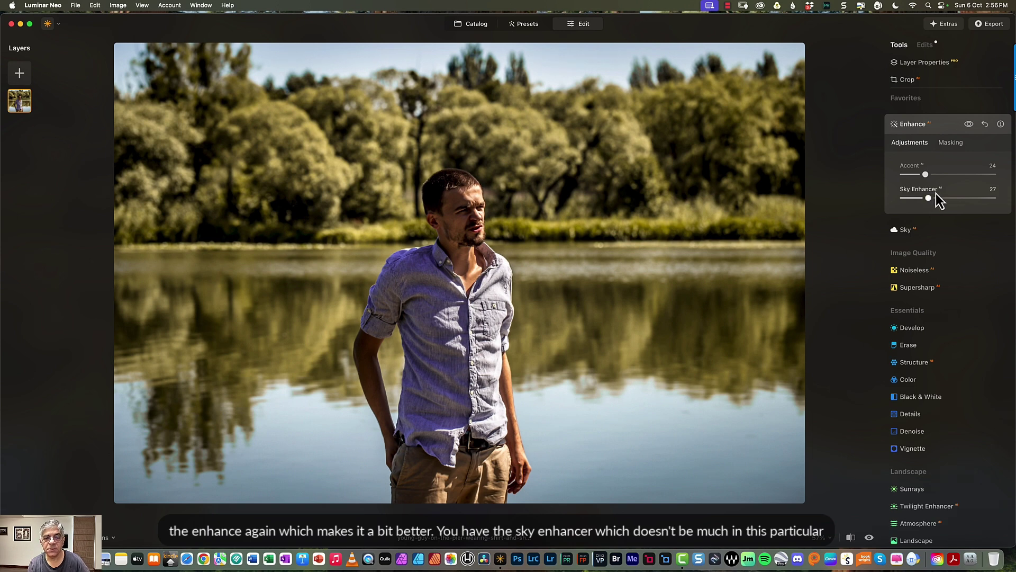
# Step: Try the suggested Blue Sky 2 and Bright Blue Sky 3 replacements on the lake portrait, and check the third suggested sky
pyautogui.click(915, 234)
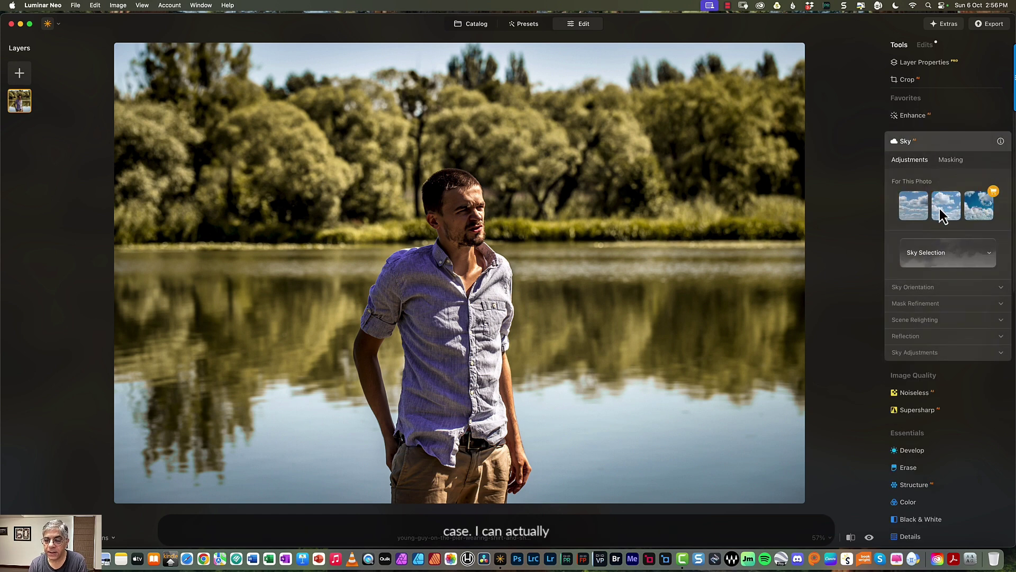
pyautogui.click(947, 211)
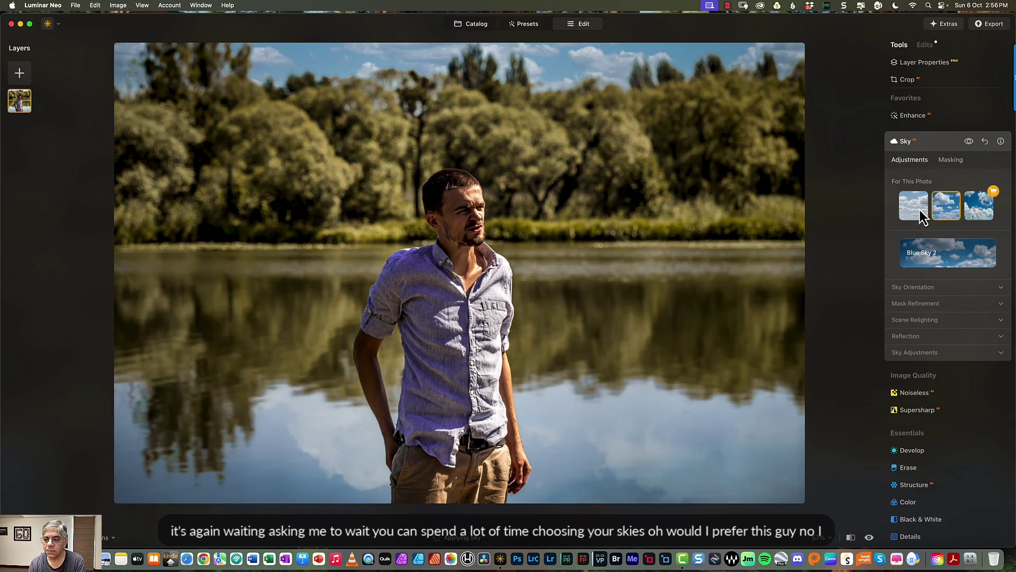
pyautogui.click(921, 208)
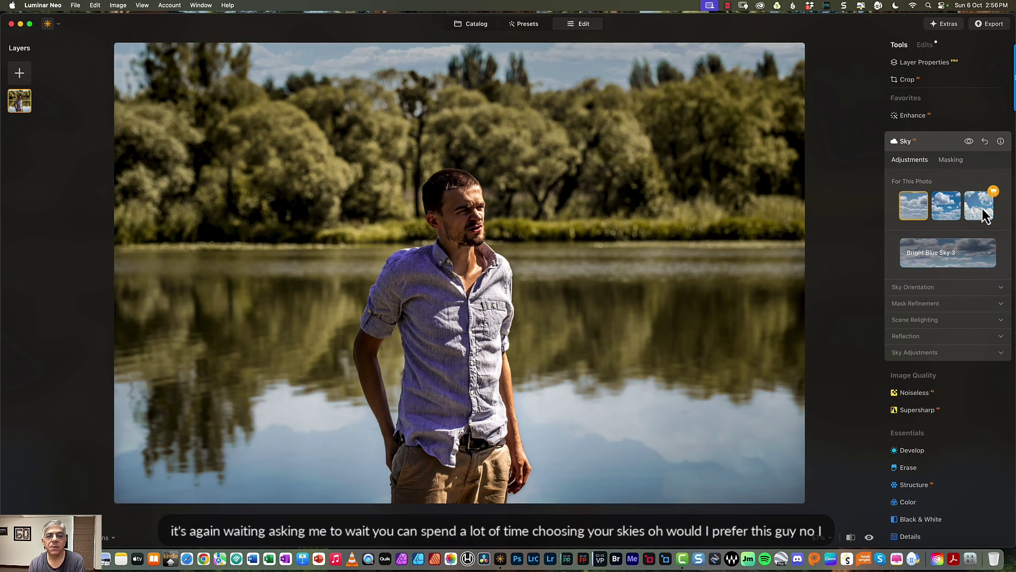
pyautogui.click(962, 252)
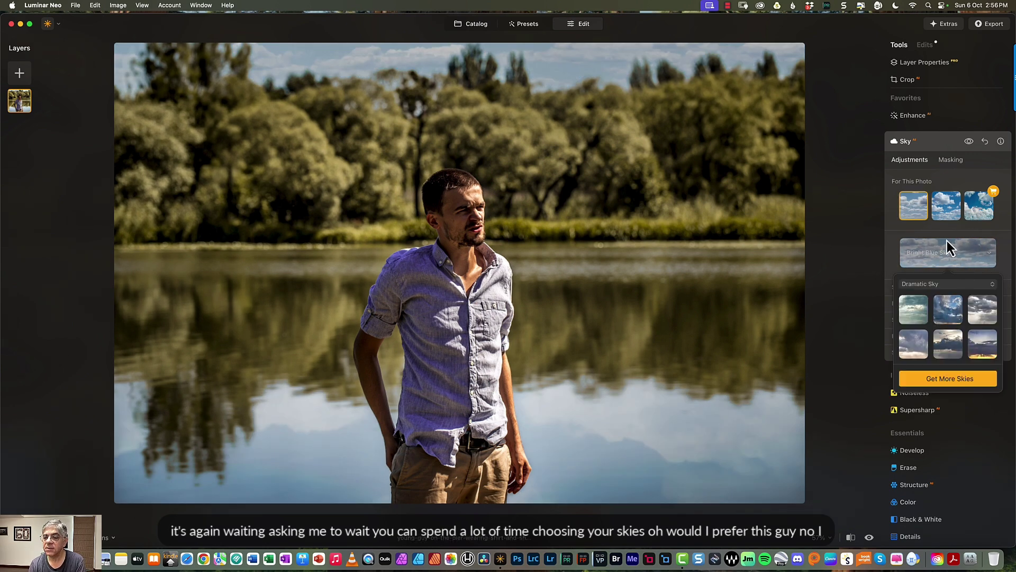
pyautogui.click(980, 206)
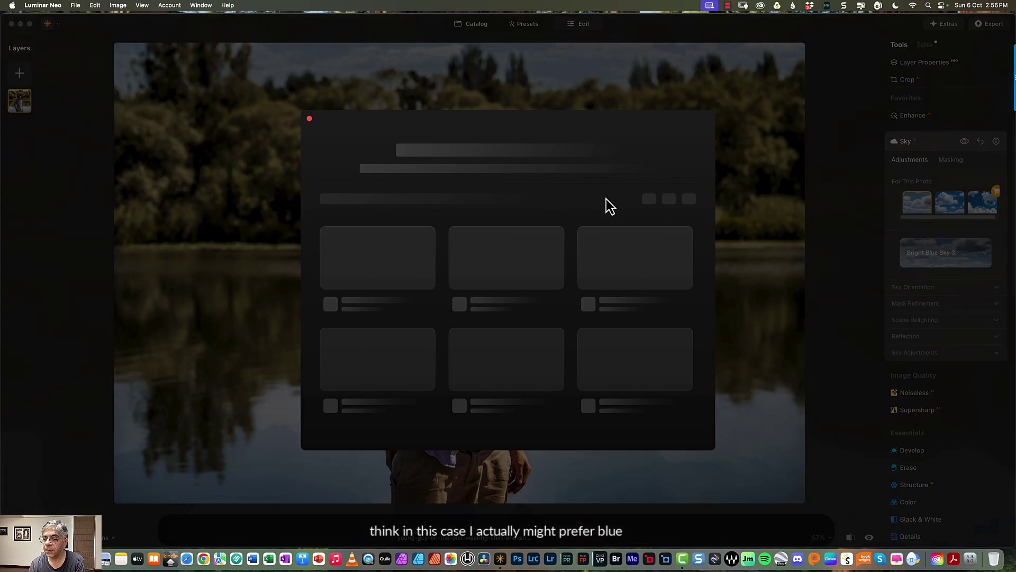
pyautogui.click(310, 118)
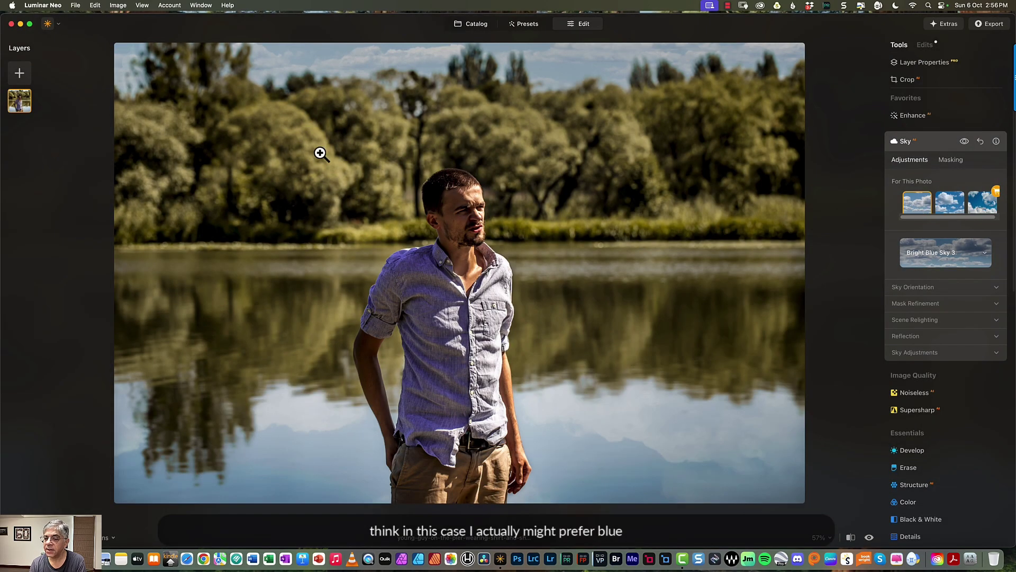
# Step: Try several skies from the Blue Sky collection, including Blue Sky 3, and apply the last one in the collection
pyautogui.click(940, 252)
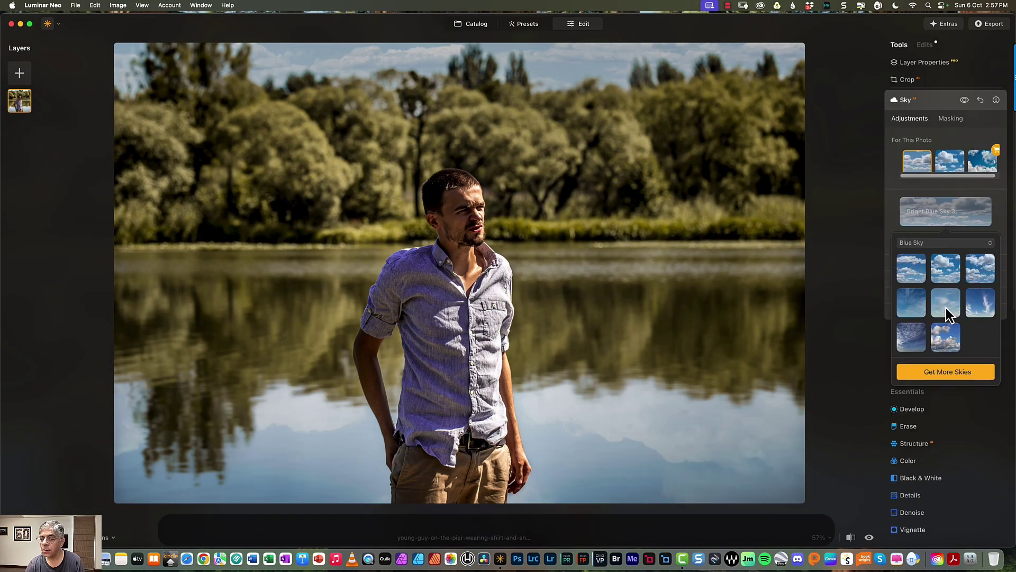
pyautogui.click(943, 341)
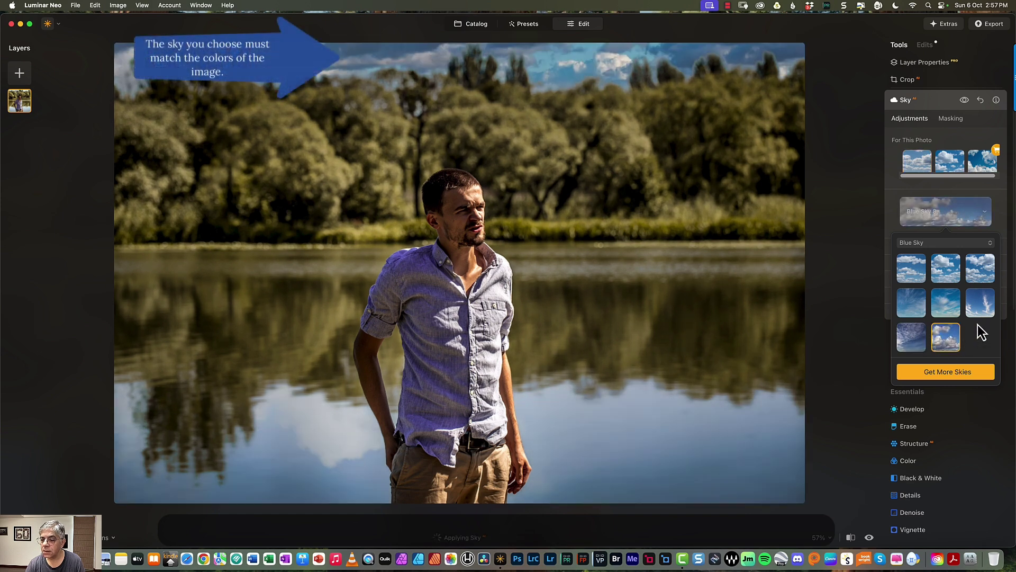
pyautogui.click(980, 271)
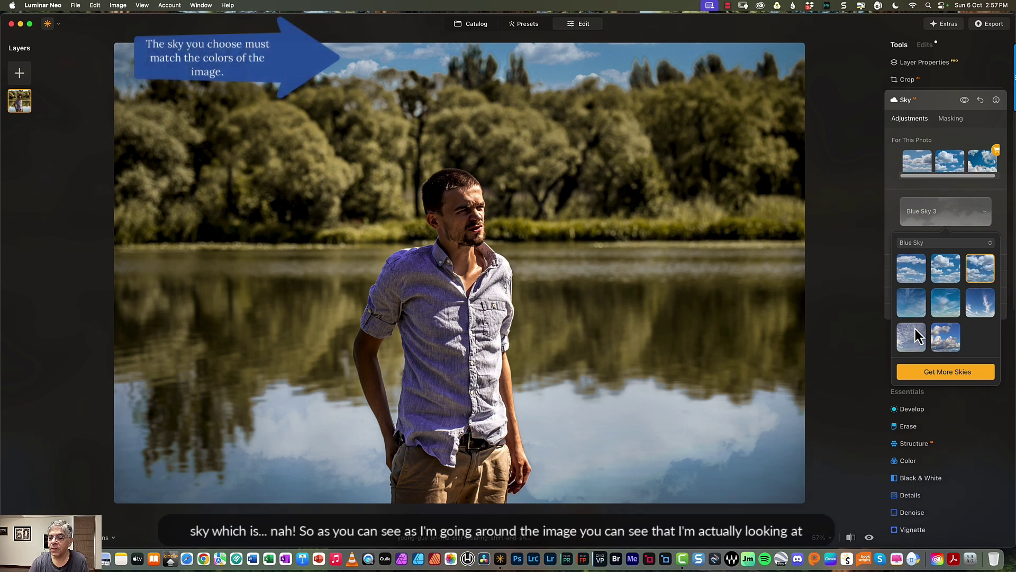
pyautogui.click(916, 339)
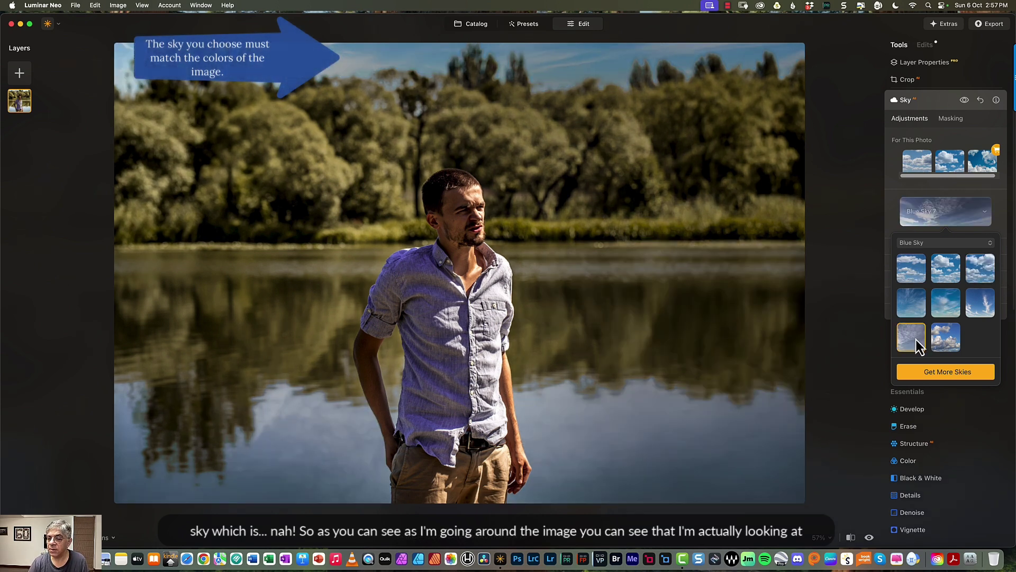
pyautogui.click(947, 339)
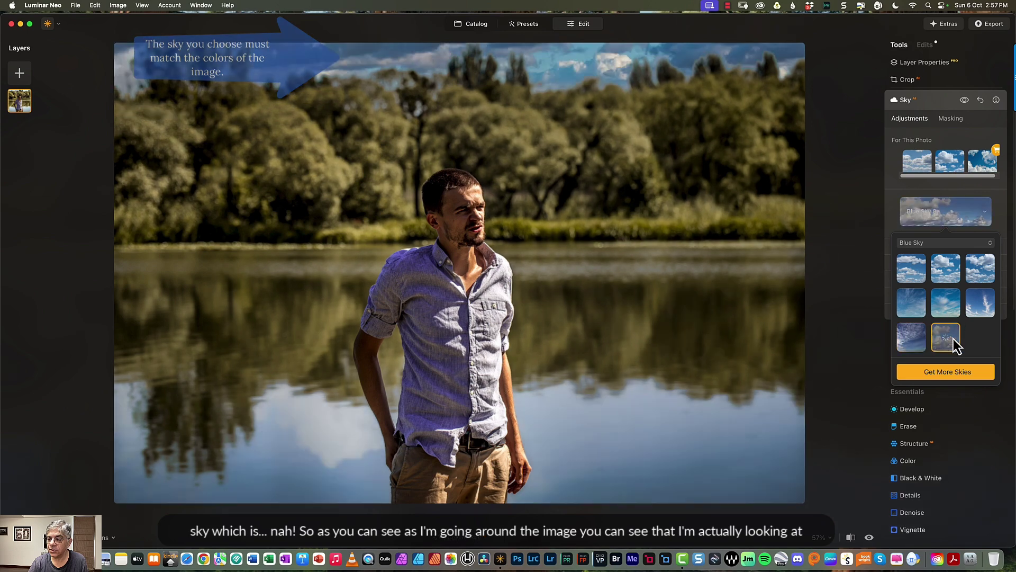
# Step: Replace the lake portrait's sky with Blue Sky 6 and set Enhance's Sky Enhancer to 61
pyautogui.click(986, 311)
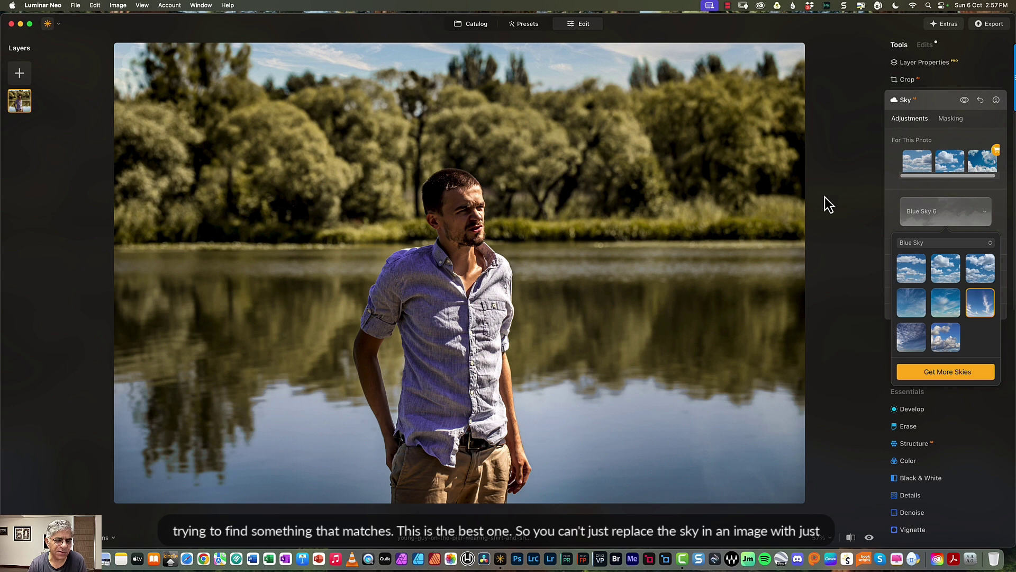
pyautogui.click(913, 412)
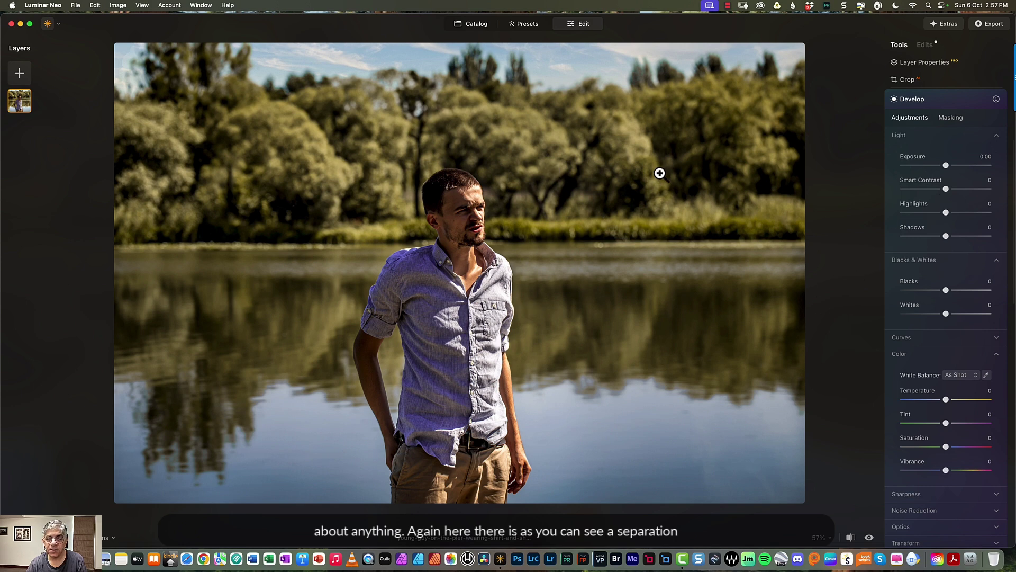
pyautogui.scroll(3, 935, 236)
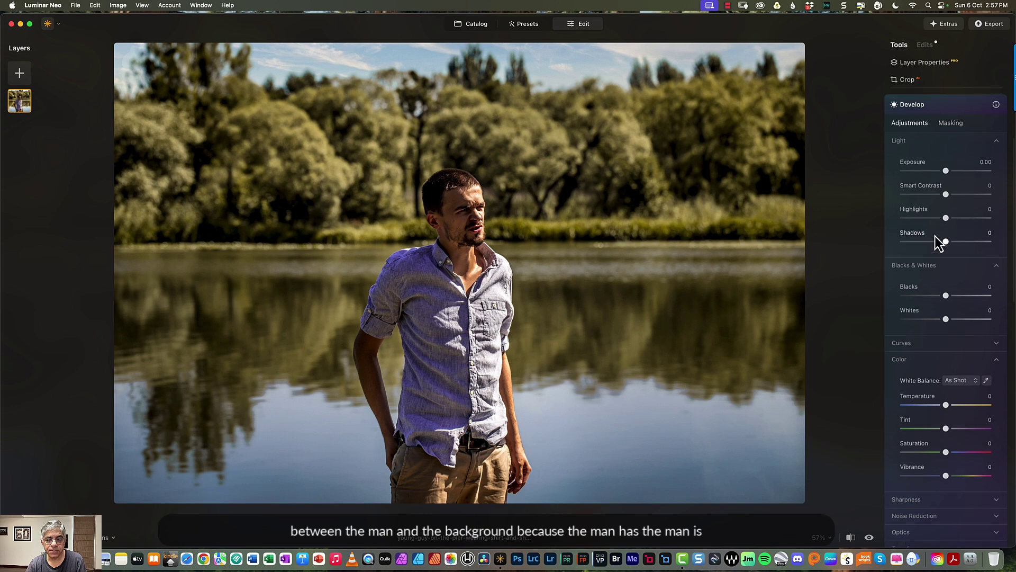
pyautogui.scroll(2, 931, 159)
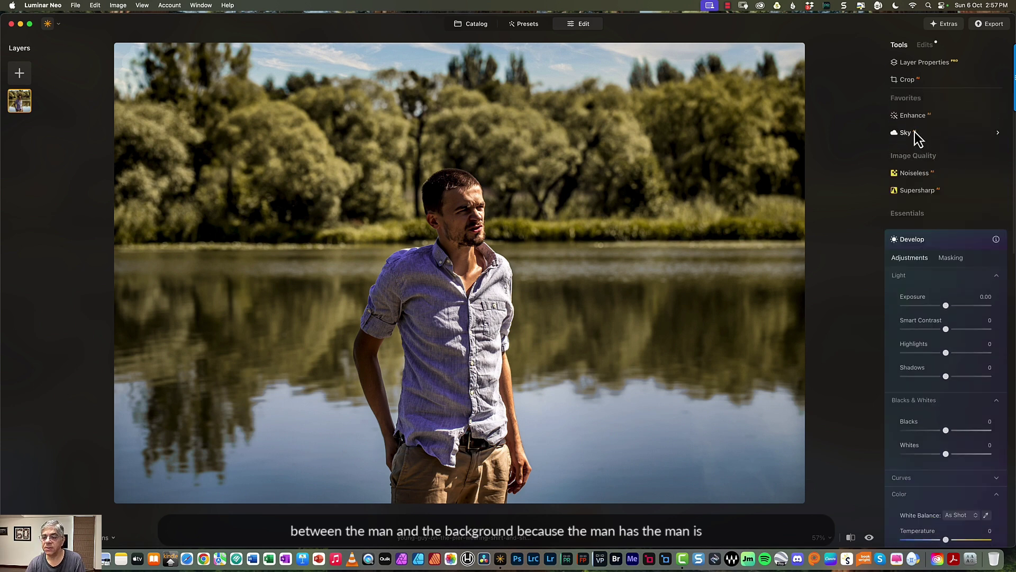
pyautogui.click(913, 116)
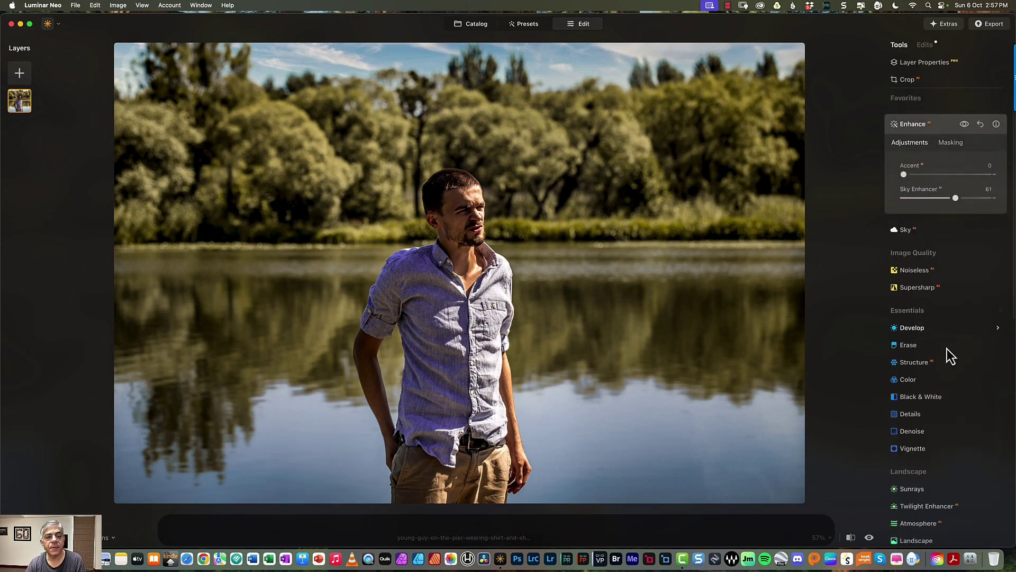
# Step: Add slight contrast to the lake portrait in Develop by setting Smart Contrast to 10
pyautogui.scroll(-3, 935, 344)
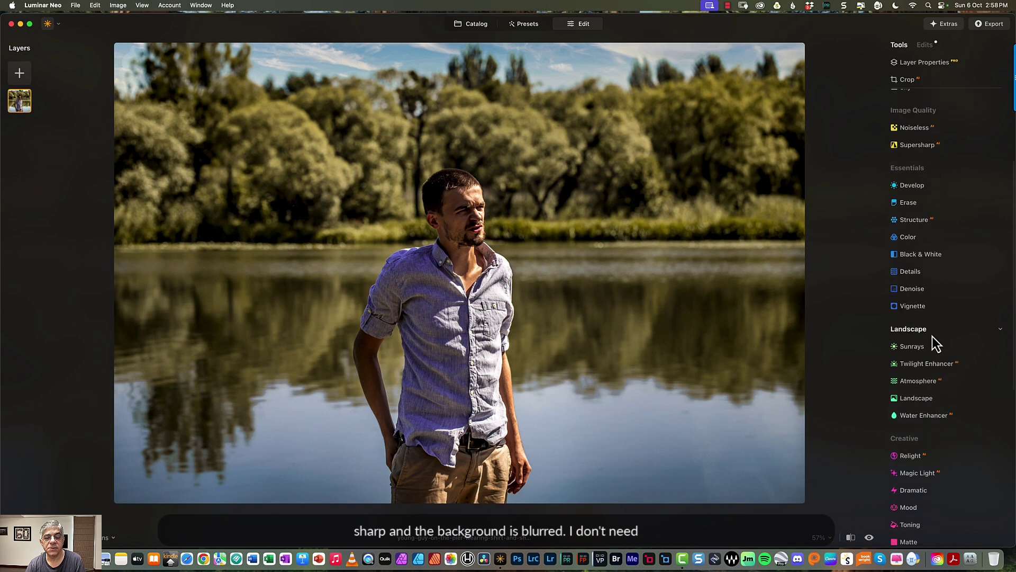
pyautogui.scroll(-1, 933, 337)
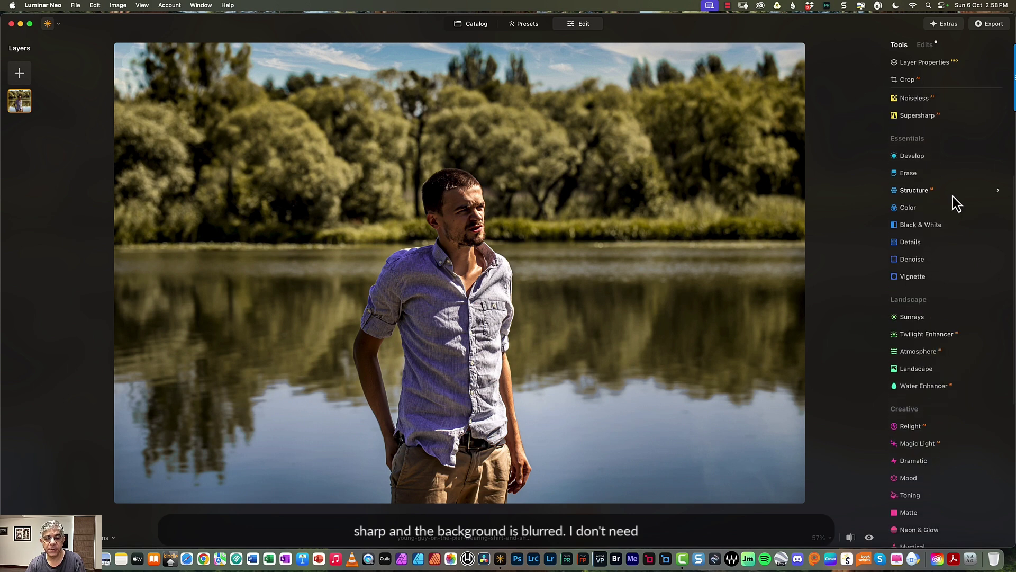
pyautogui.click(918, 156)
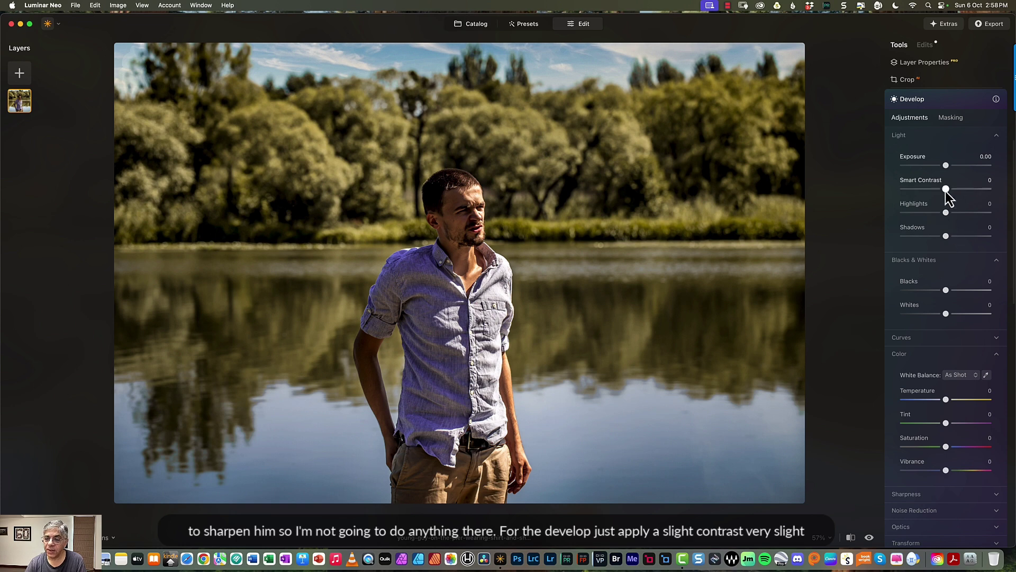
pyautogui.moveTo(946, 189); pyautogui.dragTo(957, 189)
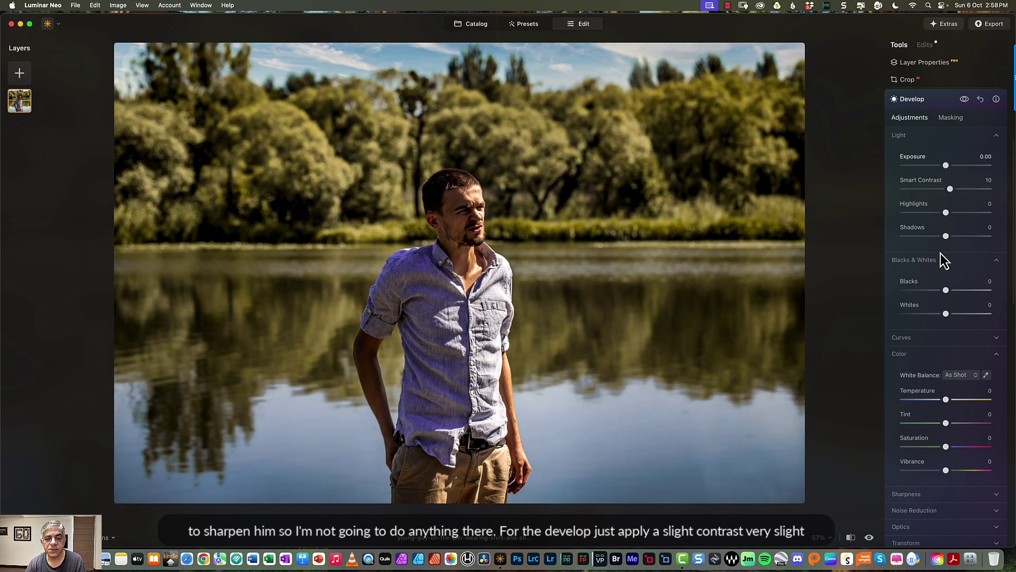
# Step: Adjust the scenery with Landscape, setting Dehaze to 24, Golden Hour to 14 and Foliage Enhancer to 10
pyautogui.scroll(-5, 946, 279)
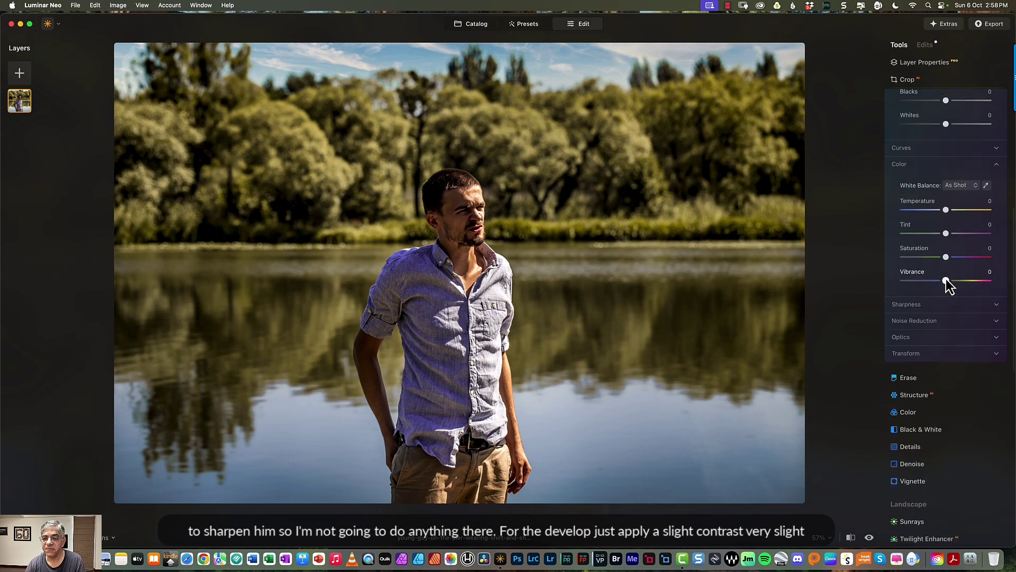
pyautogui.scroll(-4, 945, 279)
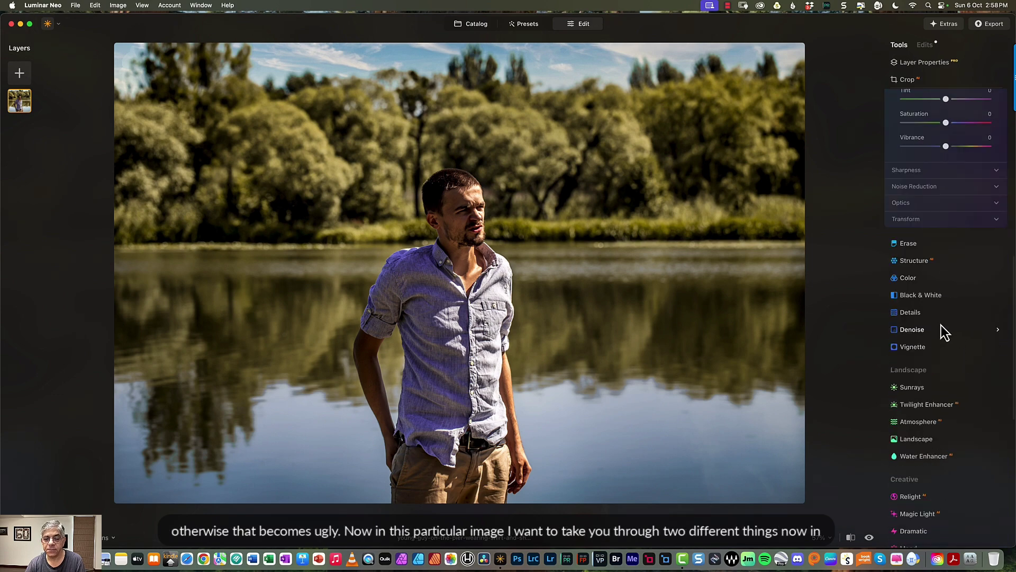
pyautogui.scroll(-4, 941, 329)
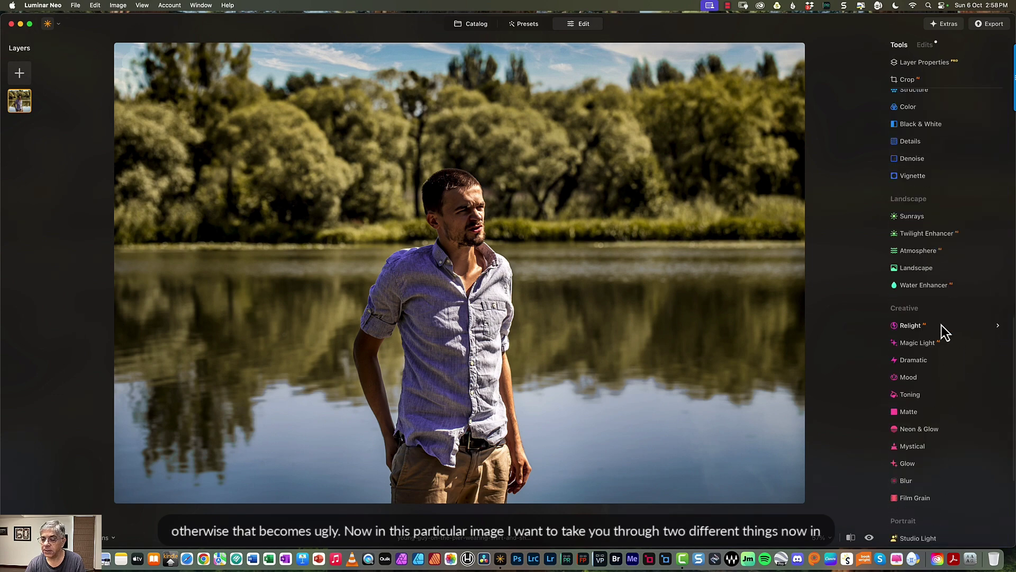
pyautogui.click(920, 274)
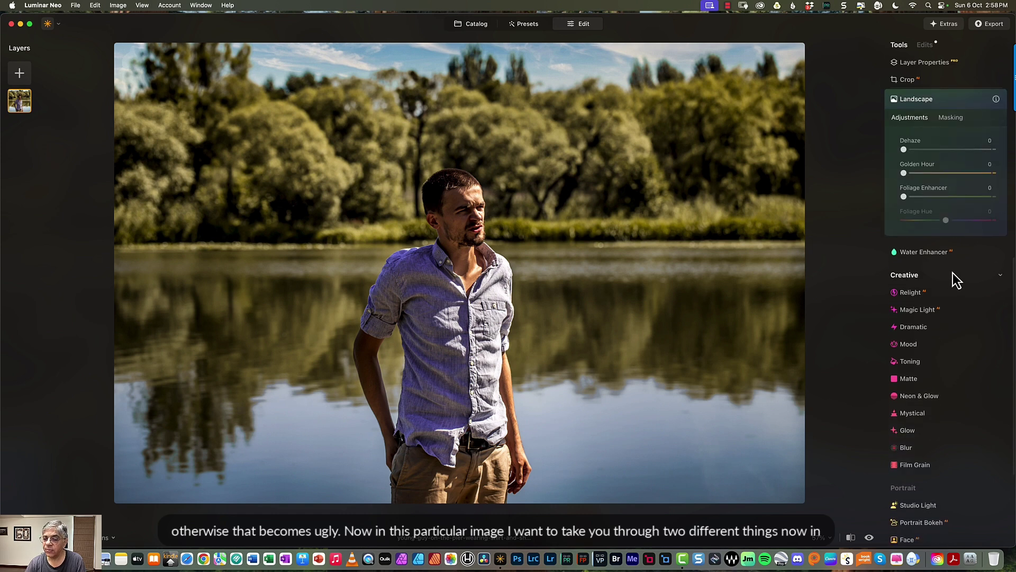
pyautogui.moveTo(908, 156)
pyautogui.mouseDown()
pyautogui.moveTo(926, 154)
pyautogui.moveTo(913, 176)
pyautogui.mouseUp()
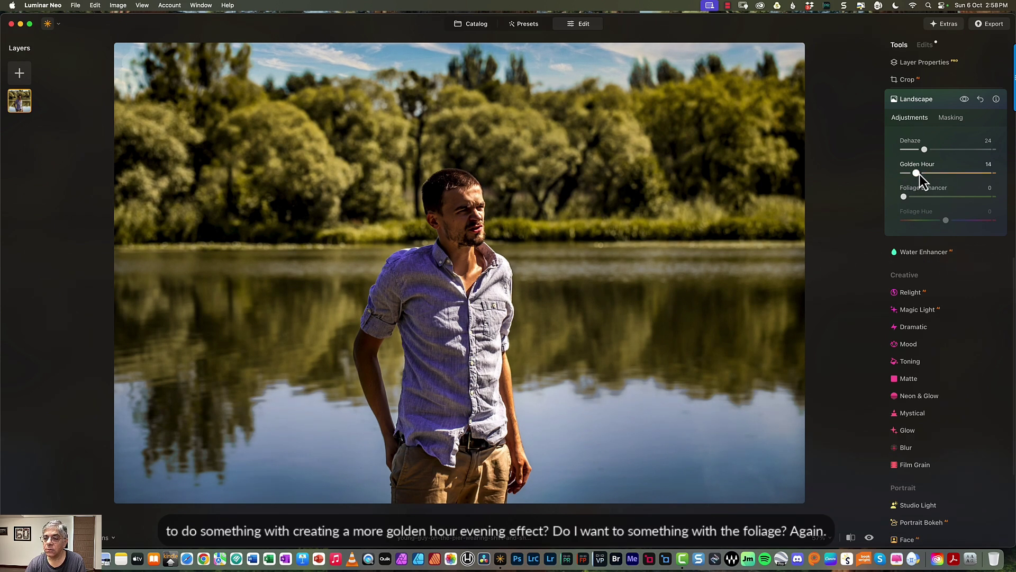
pyautogui.moveTo(907, 197); pyautogui.dragTo(910, 199)
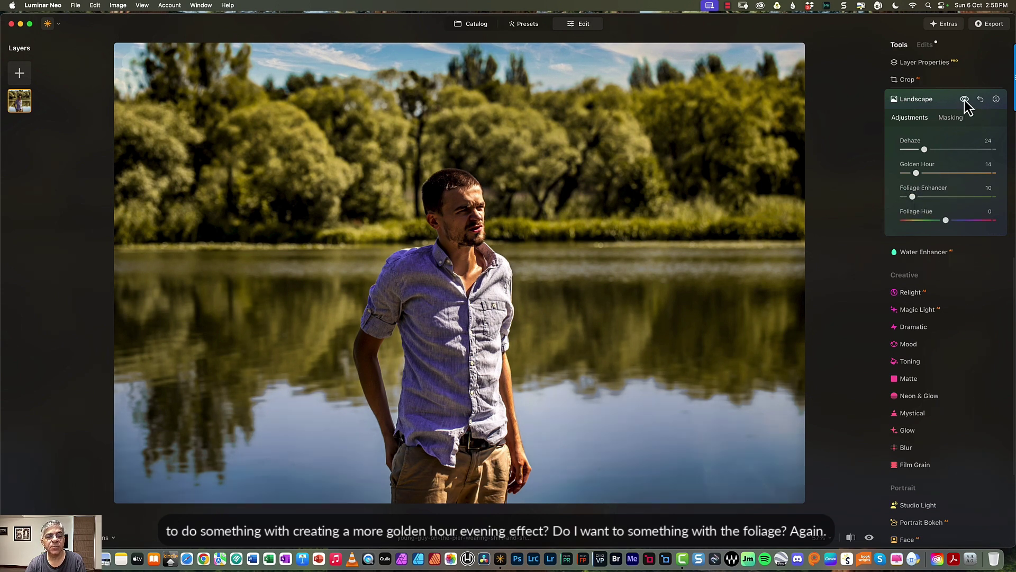
# Step: Recolor the lake with Water Enhancer at Amount 46, Blue 71, Green 26 and Original Color 31, and compare the effect
pyautogui.click(932, 253)
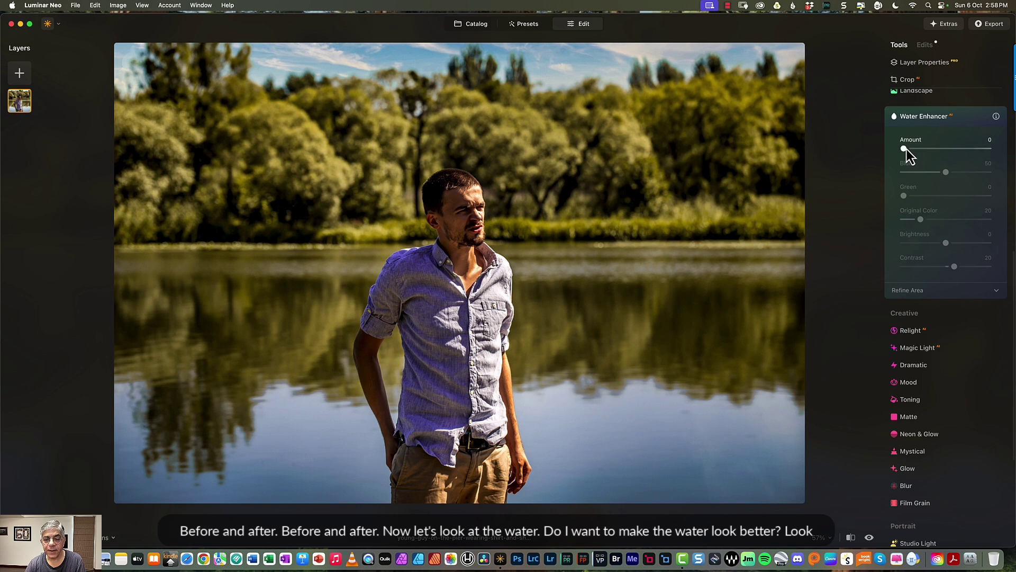
pyautogui.moveTo(907, 149); pyautogui.dragTo(946, 150)
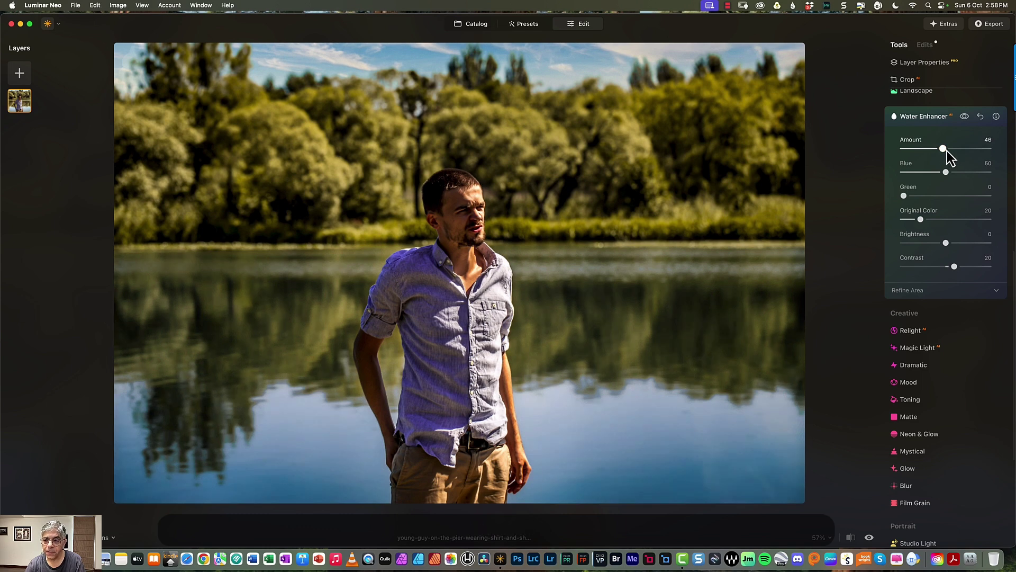
pyautogui.click(966, 117)
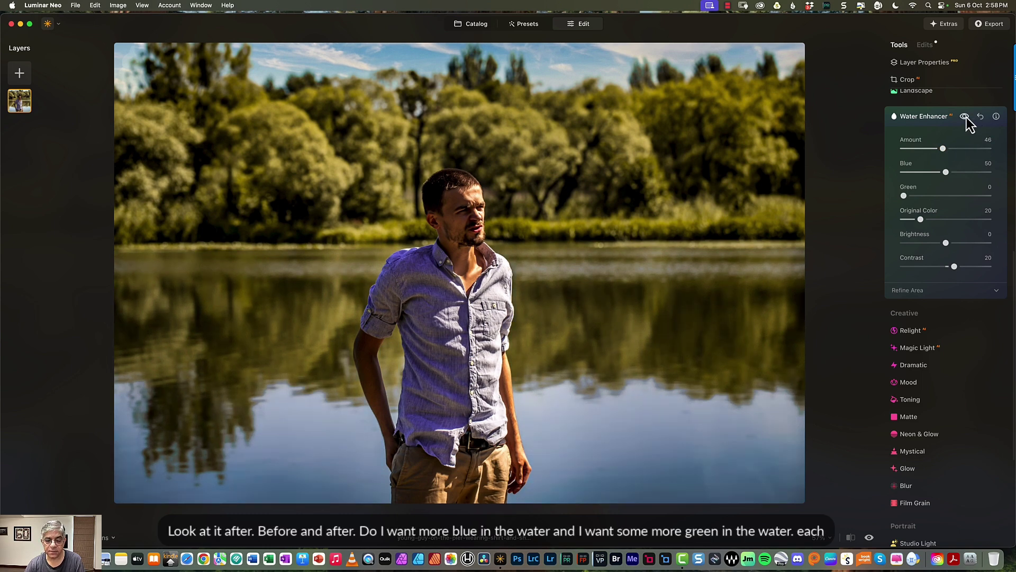
pyautogui.click(907, 197)
pyautogui.moveTo(946, 173); pyautogui.dragTo(964, 172)
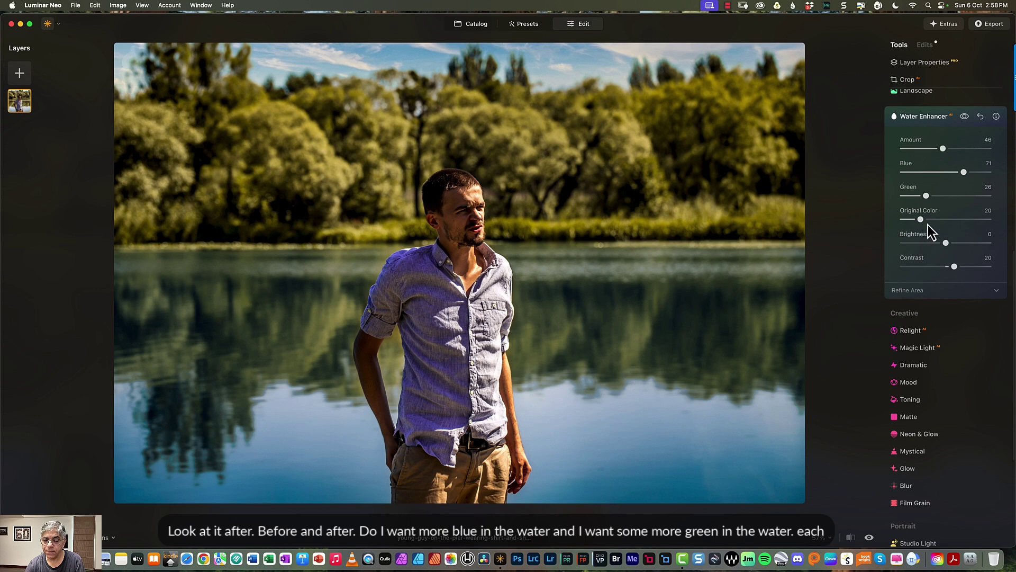
pyautogui.moveTo(929, 225); pyautogui.dragTo(933, 221)
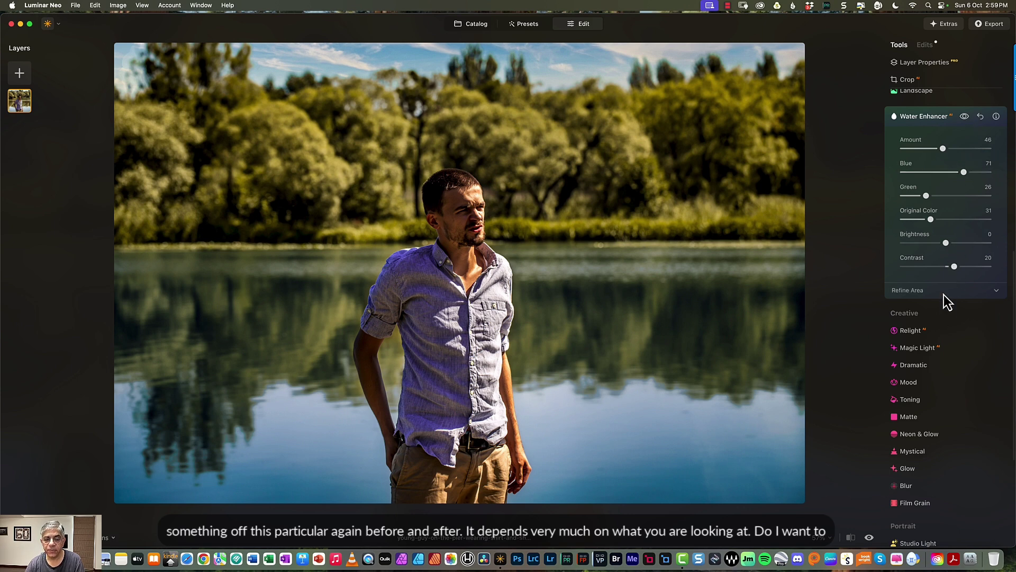
# Step: Relight the portrait with Brightness Near at 45, Brightness Far at -42 and Depth at 67, comparing before and after
pyautogui.scroll(-4, 943, 295)
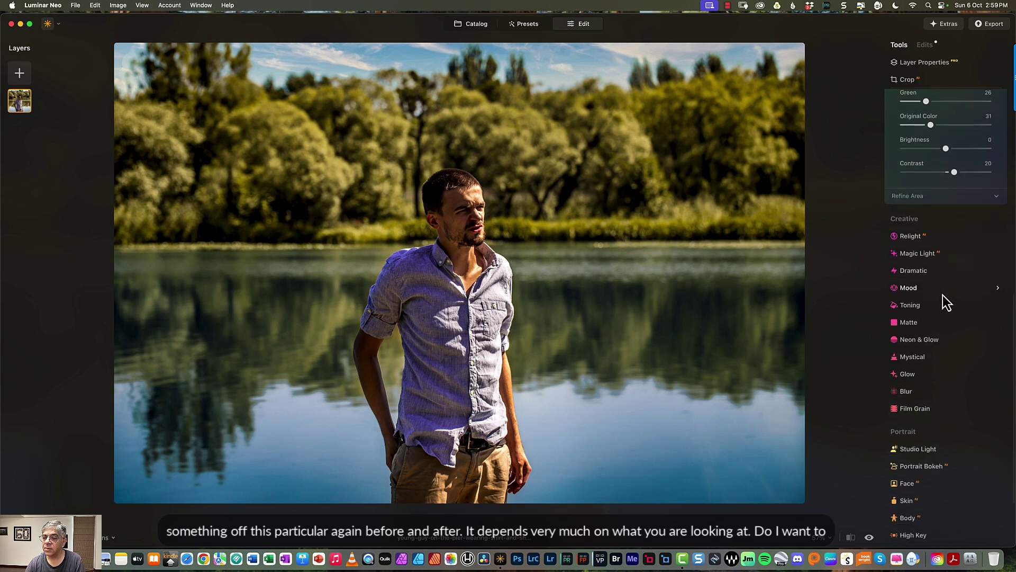
pyautogui.click(919, 240)
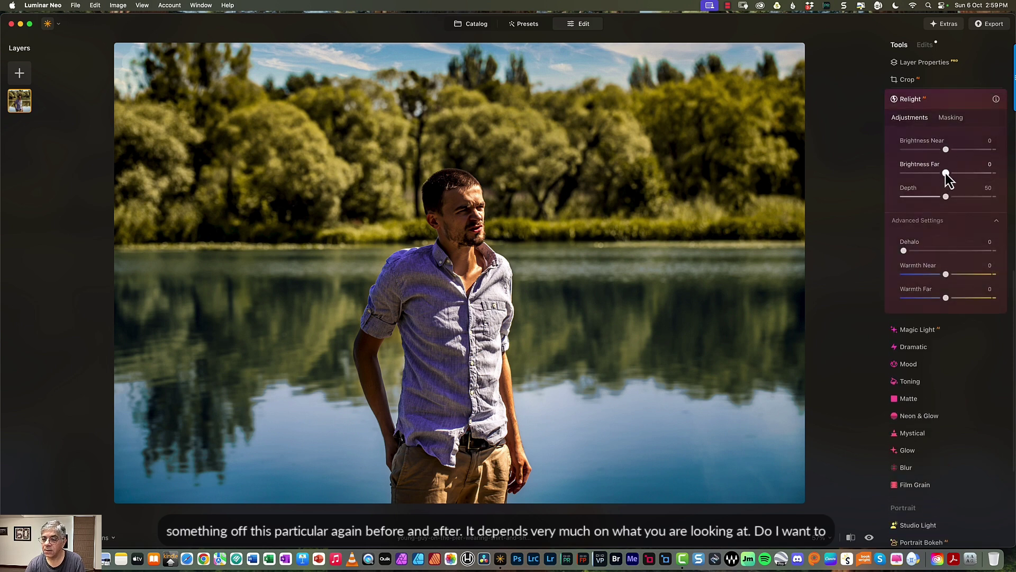
pyautogui.moveTo(945, 173); pyautogui.dragTo(960, 150)
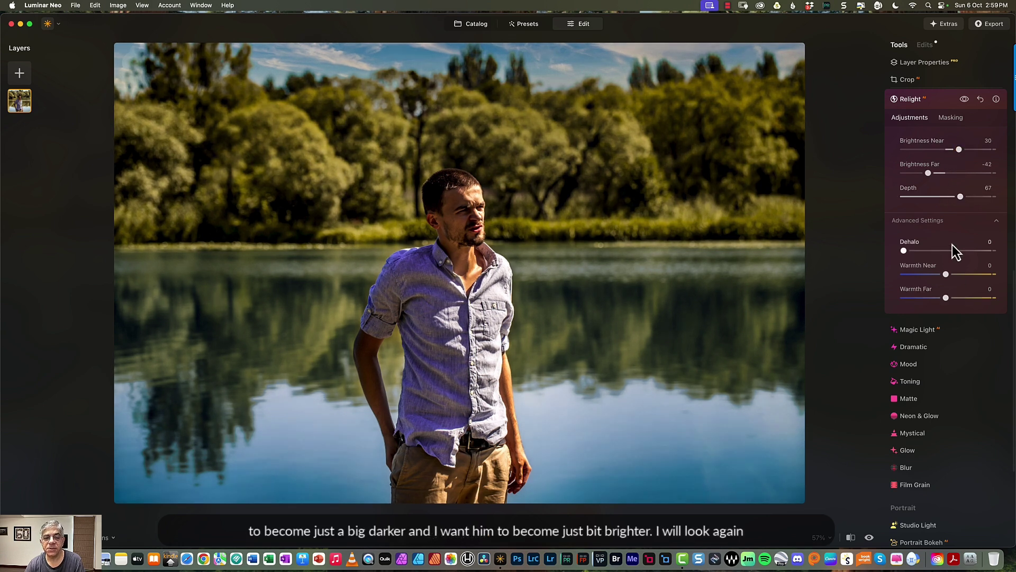
pyautogui.click(965, 99)
pyautogui.click(965, 99)
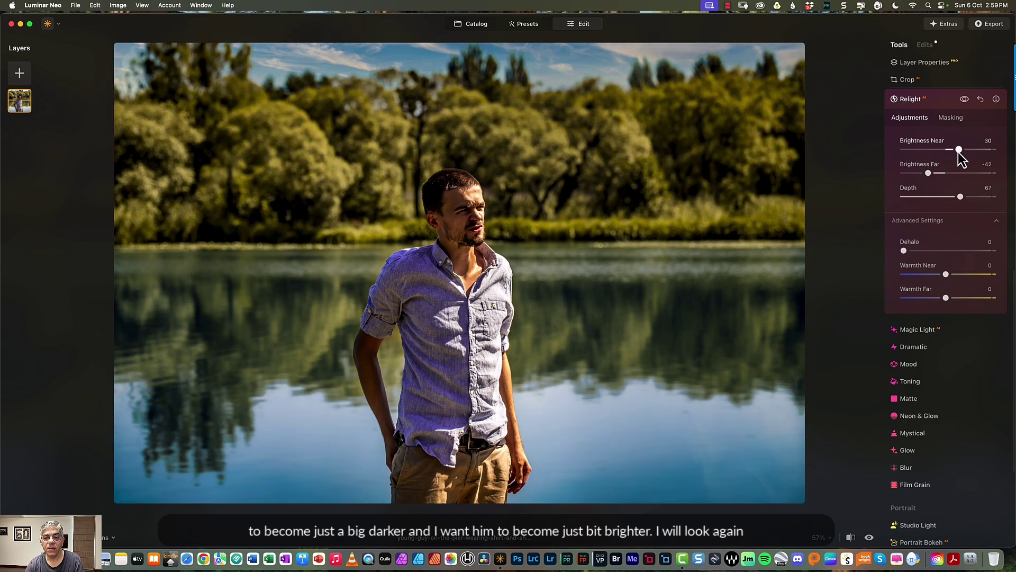
pyautogui.moveTo(959, 150); pyautogui.dragTo(965, 152)
pyautogui.click(961, 100)
pyautogui.click(960, 101)
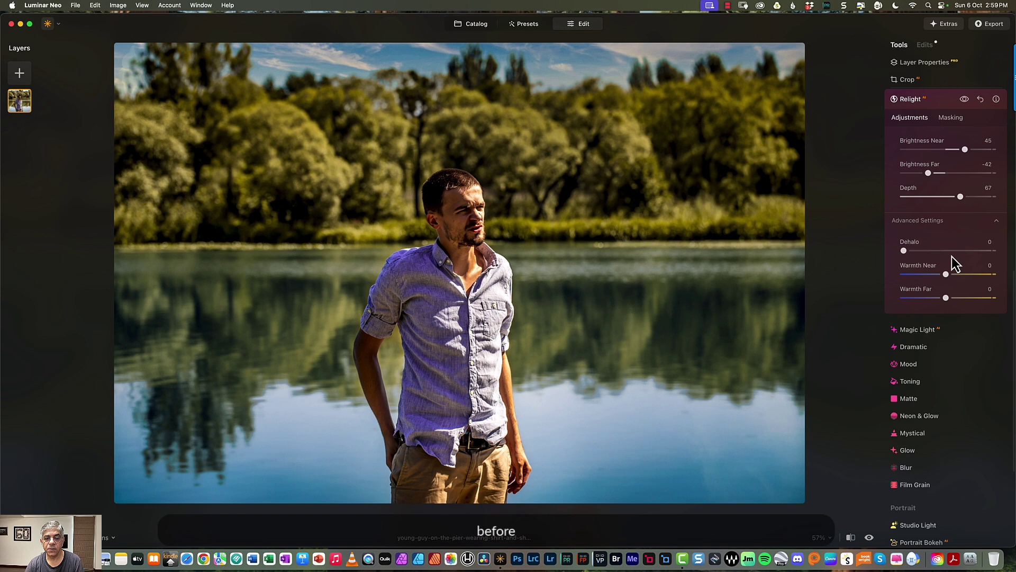
# Step: Apply the Earth Colors LUT from the X Membership collection in Mood with Amount at 36
pyautogui.scroll(-3, 952, 257)
pyautogui.scroll(-1, 952, 254)
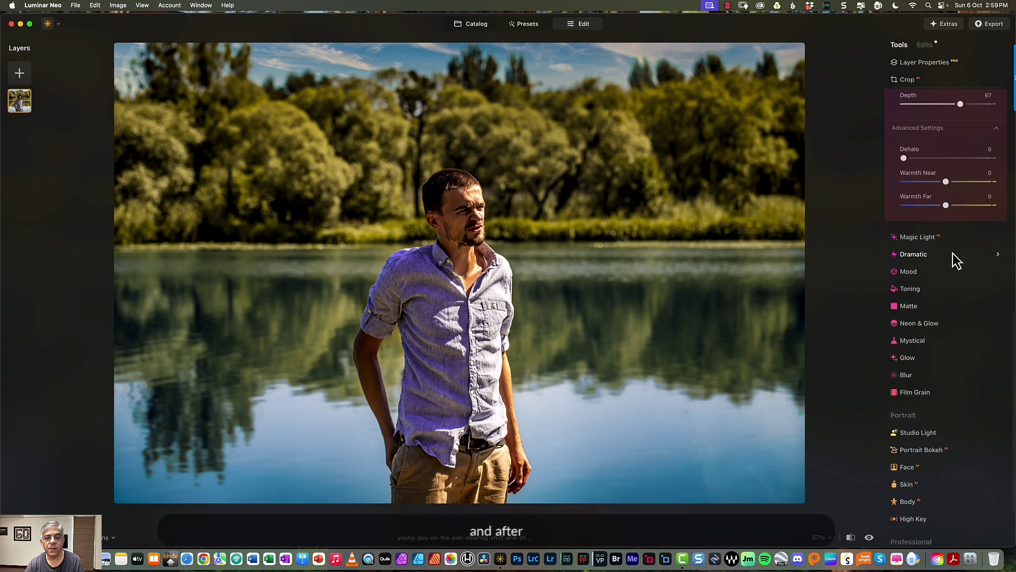
pyautogui.click(908, 271)
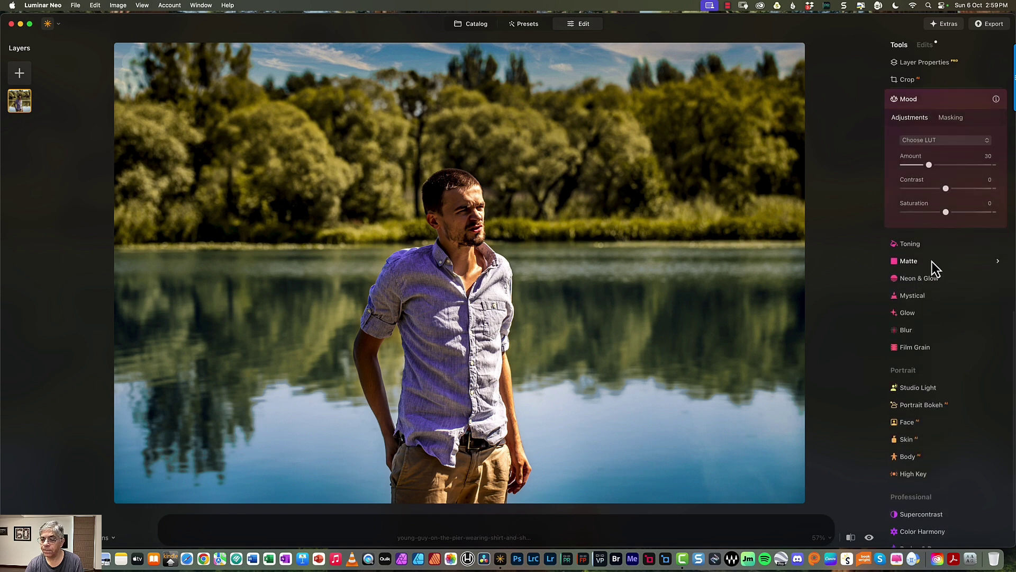
pyautogui.click(941, 141)
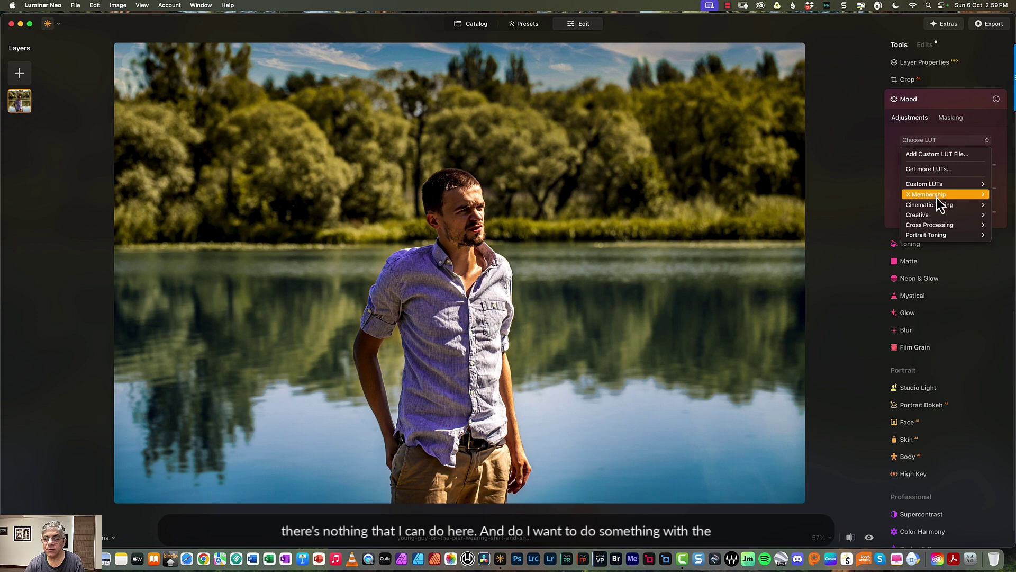
pyautogui.moveTo(936, 198)
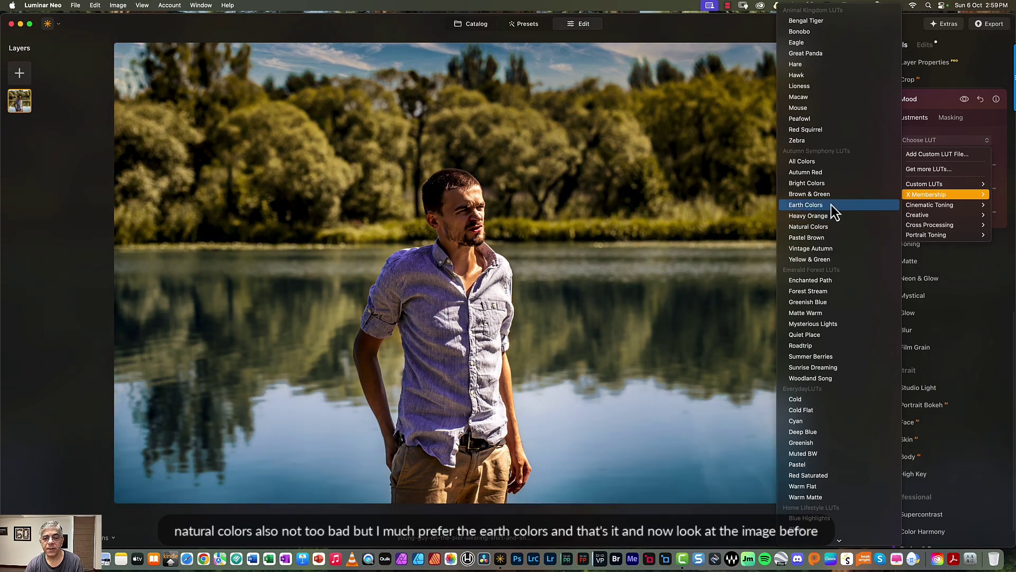
pyautogui.click(831, 205)
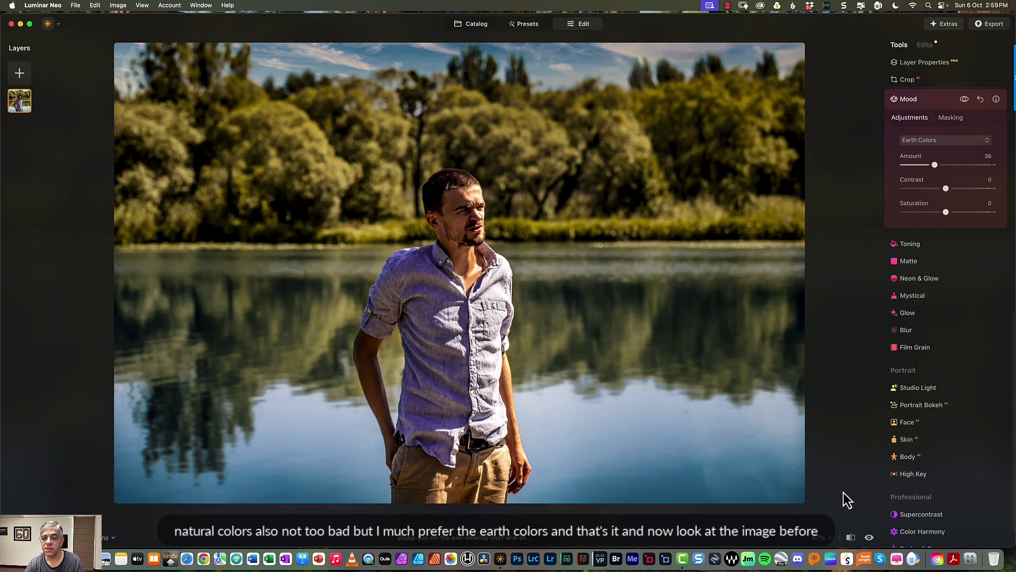
# Step: Compare the edited lake portrait with the original and examine the result slightly enlarged
pyautogui.click(869, 537)
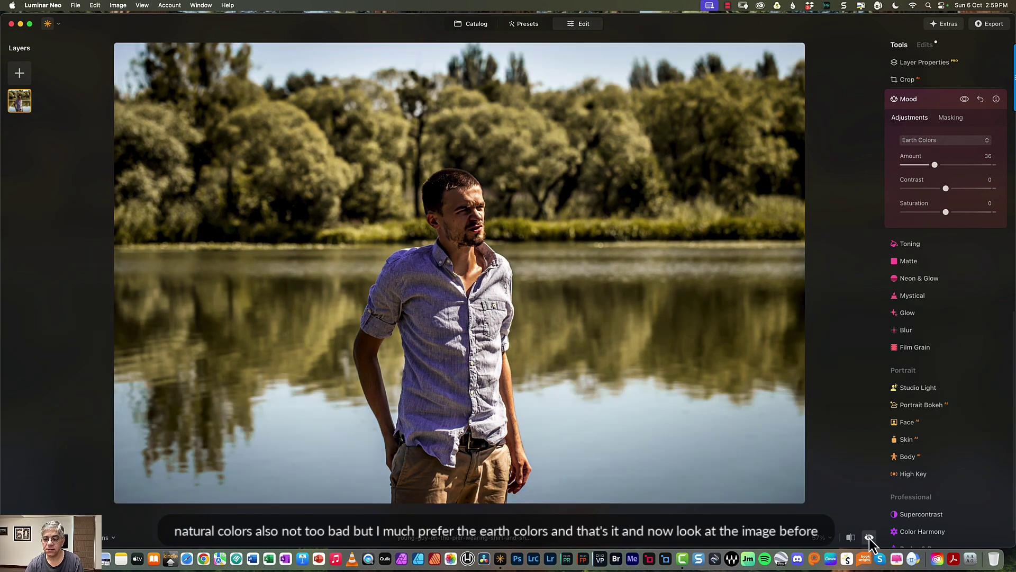
pyautogui.click(869, 537)
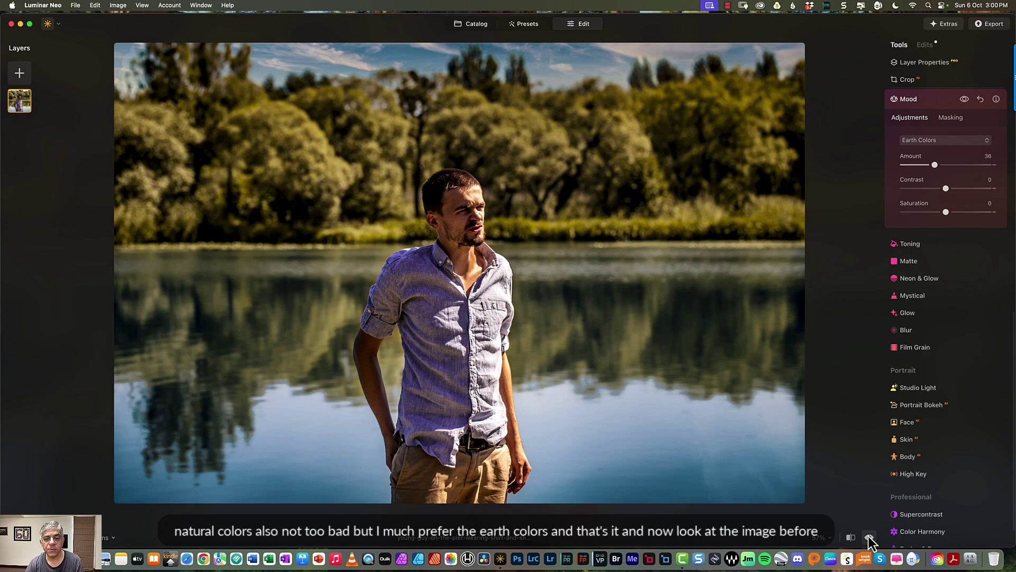
pyautogui.click(869, 537)
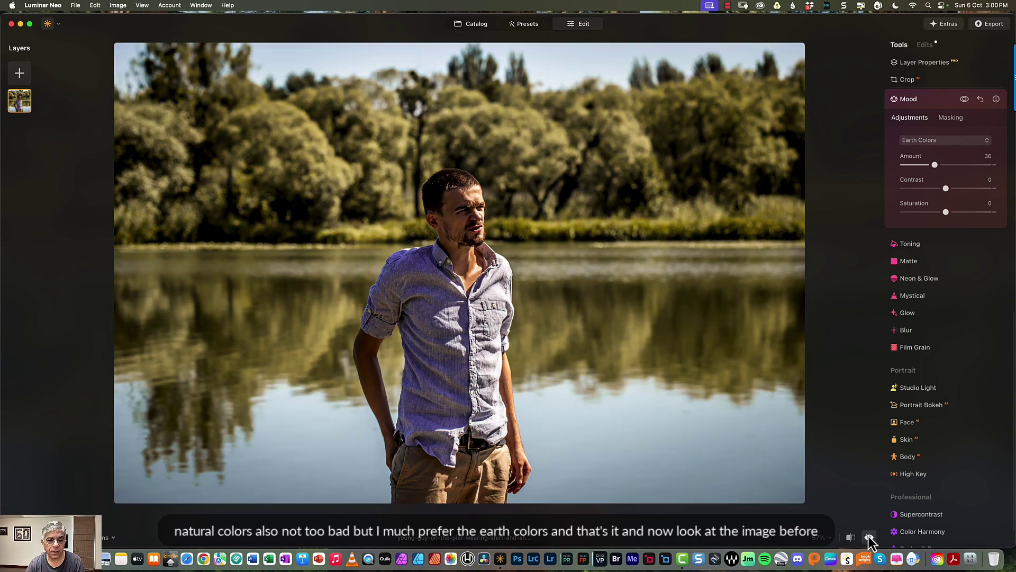
pyautogui.click(870, 537)
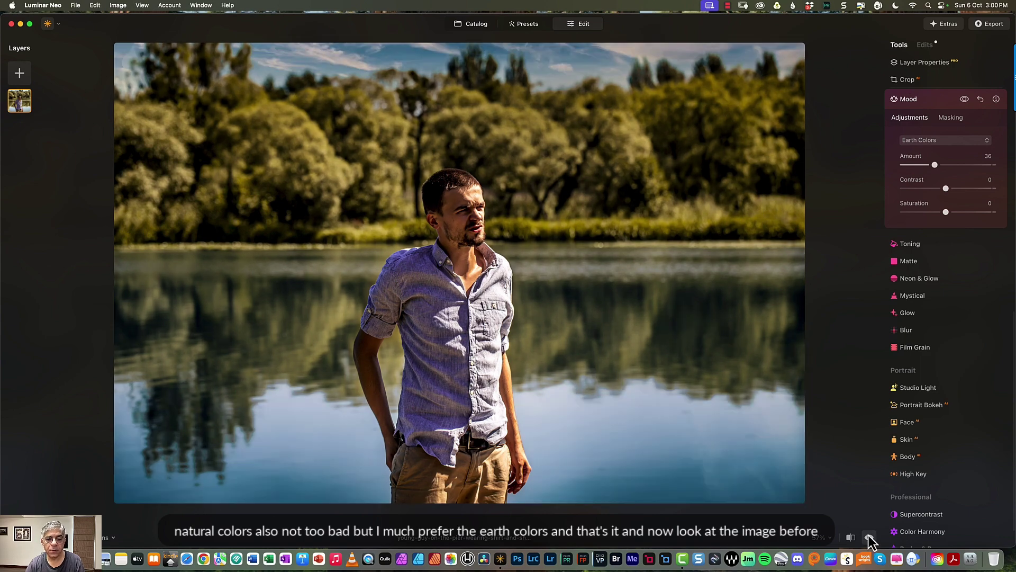
pyautogui.click(720, 174)
pyautogui.scroll(-3, 723, 182)
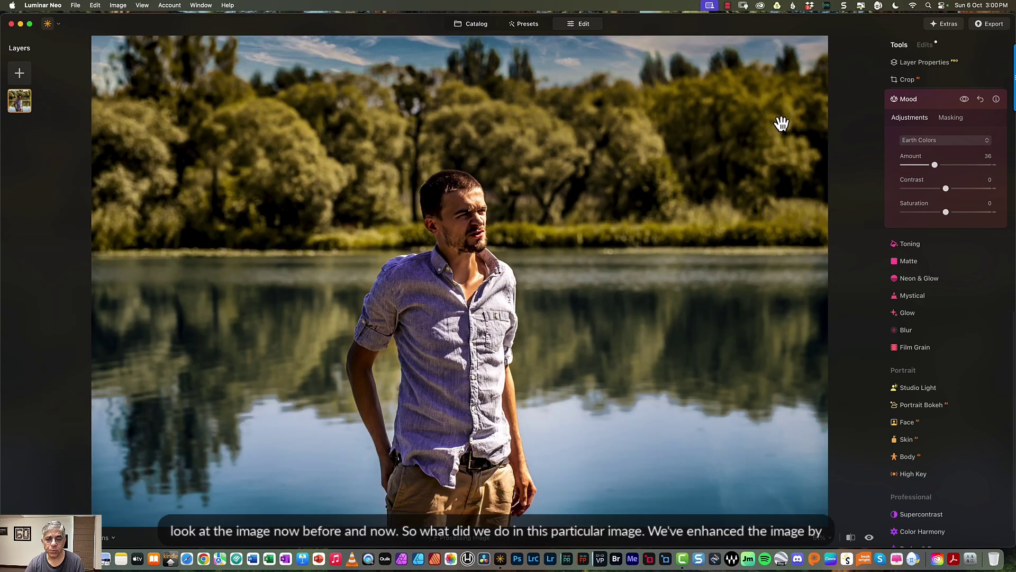
# Step: Review the Enhance, Sky, Landscape and Relight tools used for the lake portrait, leaving their settings untouched
pyautogui.moveTo(665, 125); pyautogui.dragTo(661, 159)
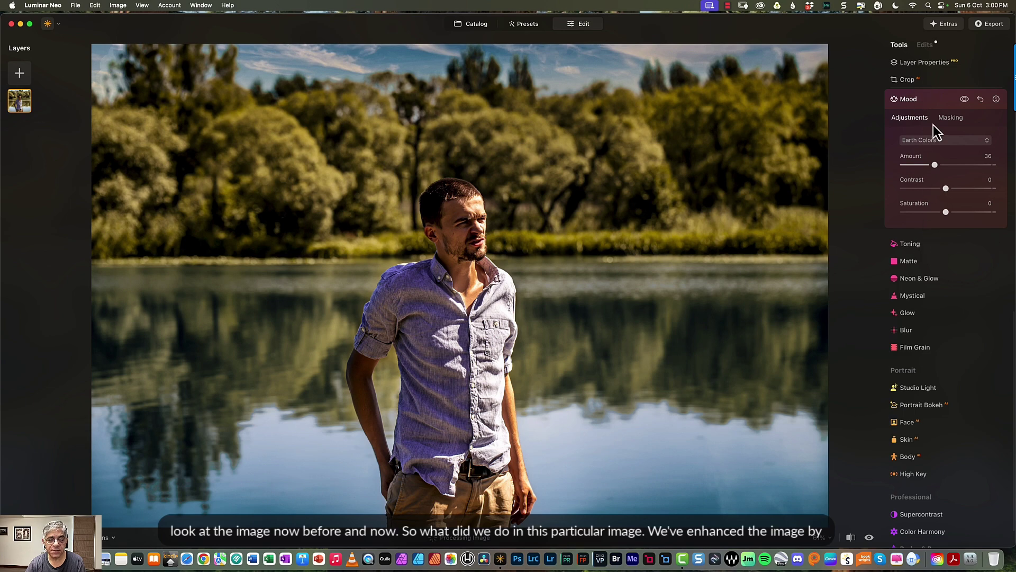
pyautogui.scroll(3, 932, 127)
pyautogui.scroll(10, 926, 153)
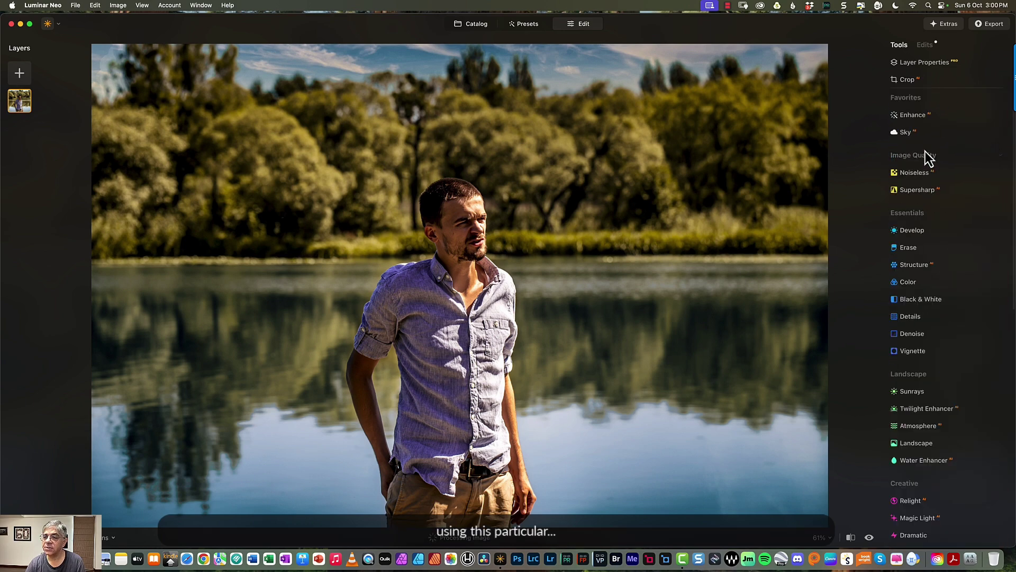
pyautogui.click(931, 120)
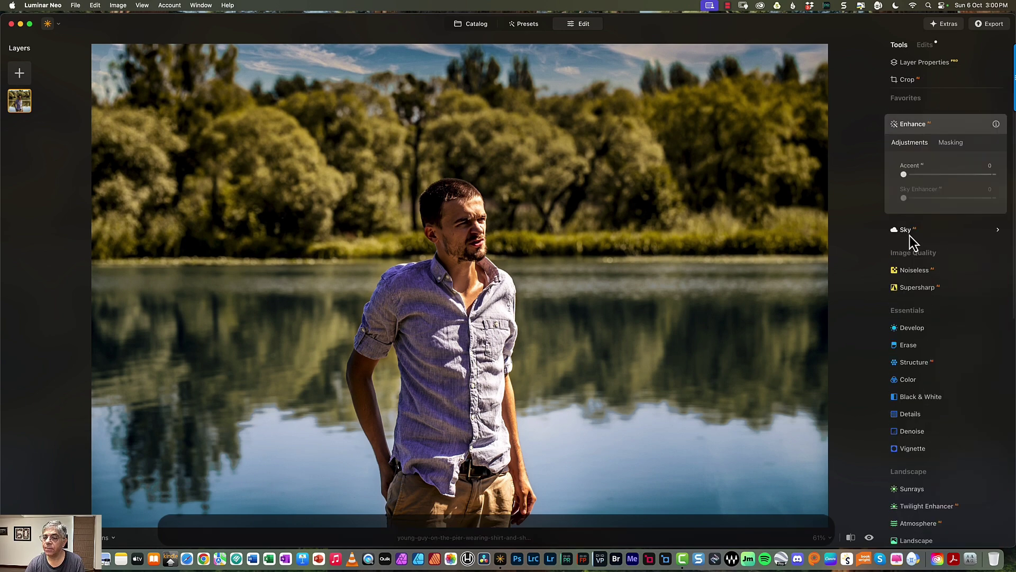
pyautogui.click(908, 235)
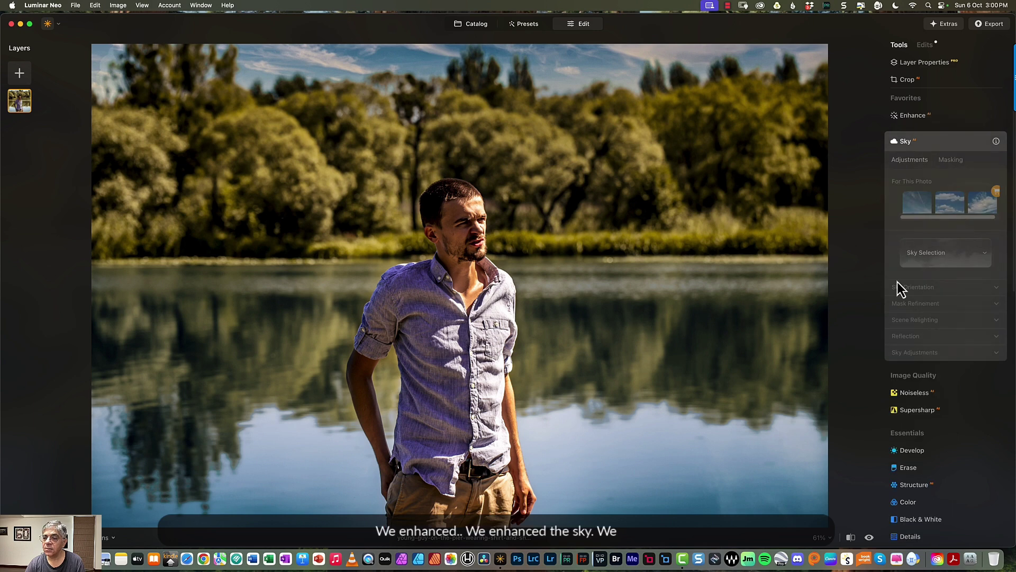
pyautogui.scroll(-8, 921, 404)
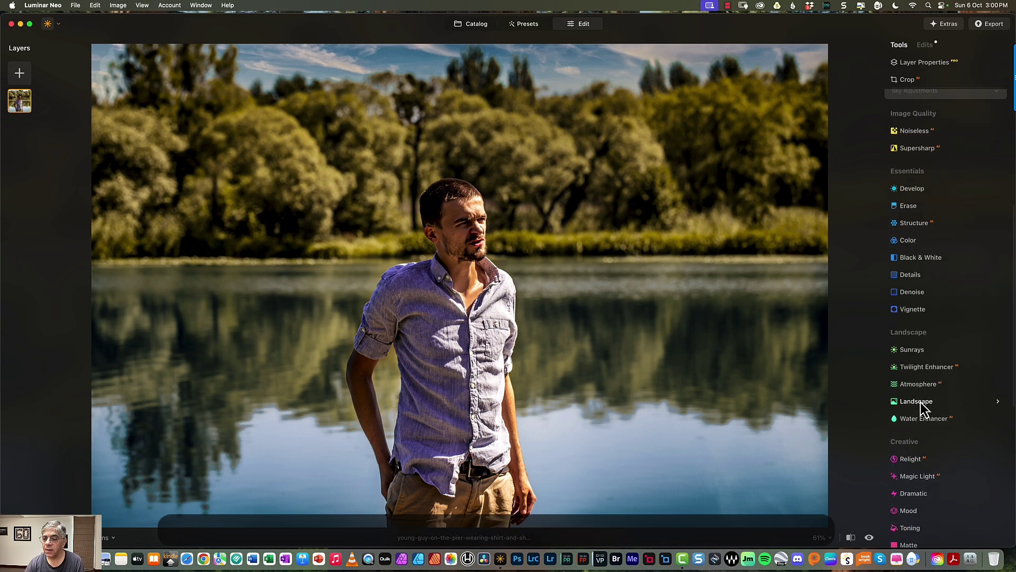
pyautogui.scroll(-1, 920, 402)
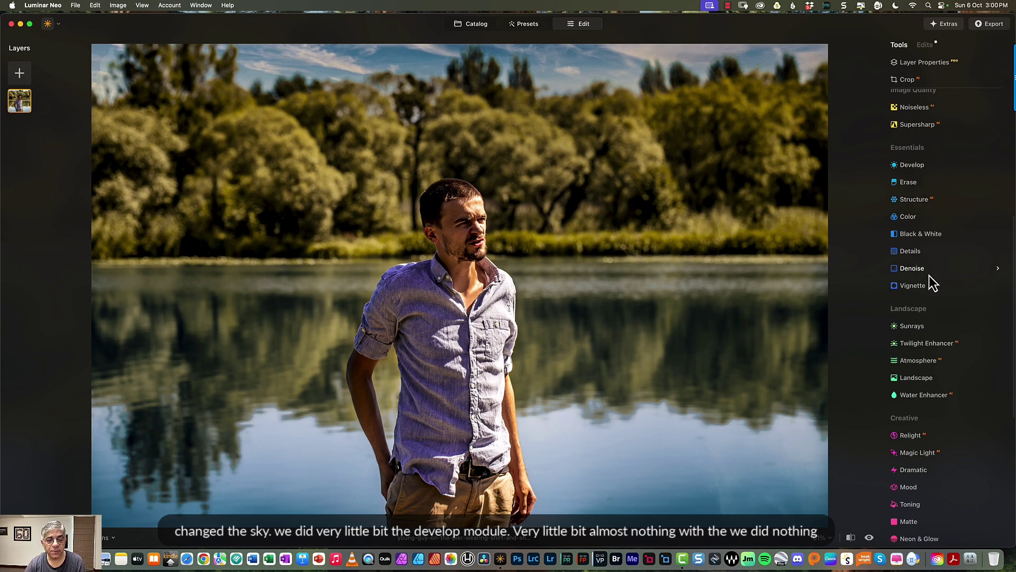
pyautogui.scroll(-4, 929, 276)
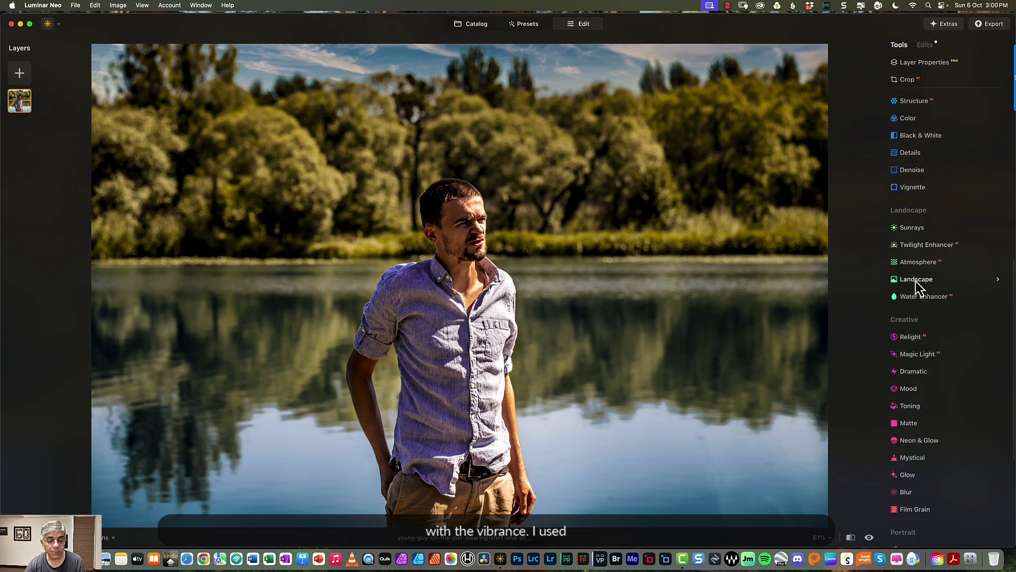
pyautogui.click(915, 281)
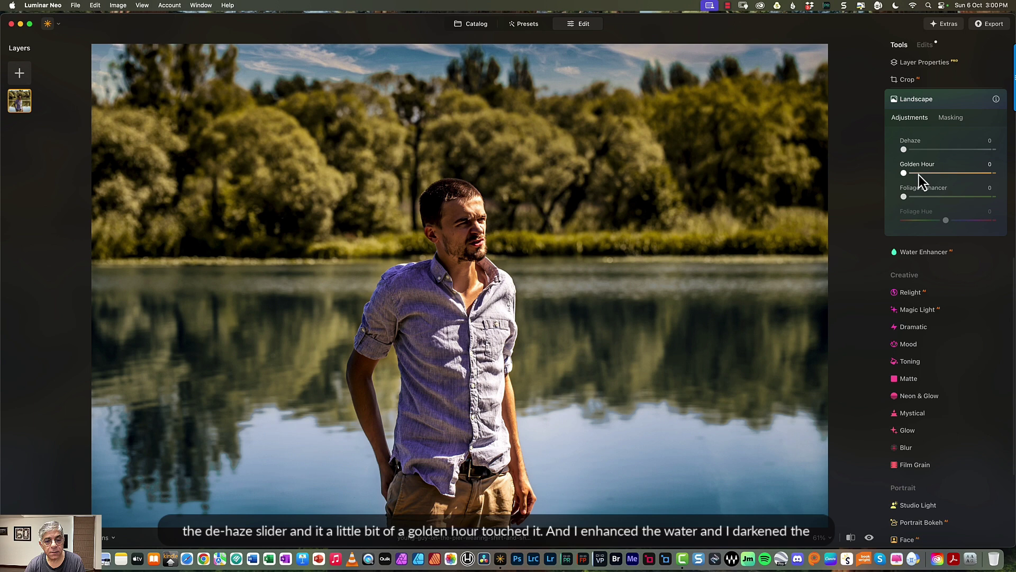
pyautogui.click(917, 293)
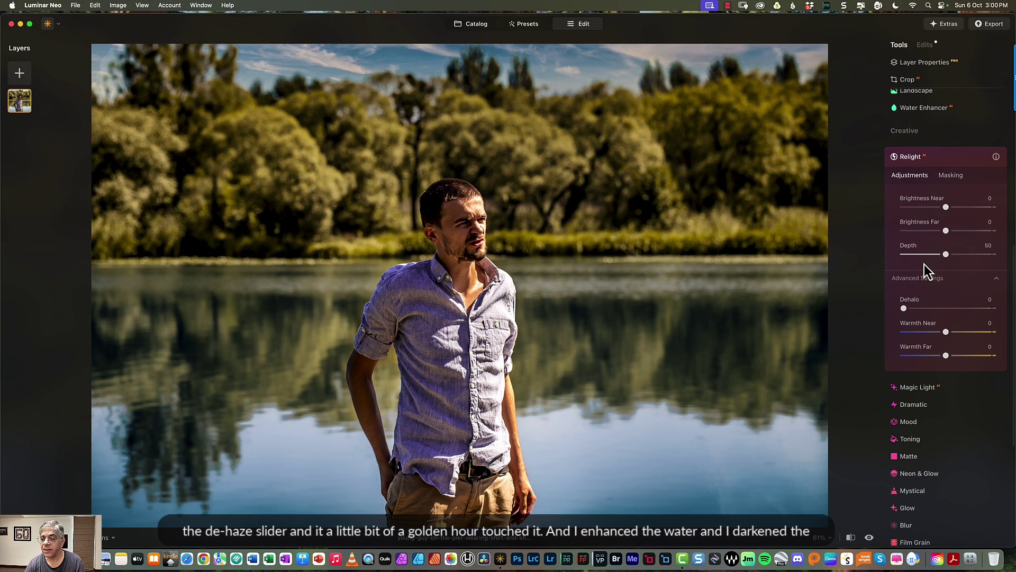
# Step: Compare the edited lake portrait with the original twice, examine the man up close, and fit the whole photo in view
pyautogui.click(870, 538)
pyautogui.click(869, 539)
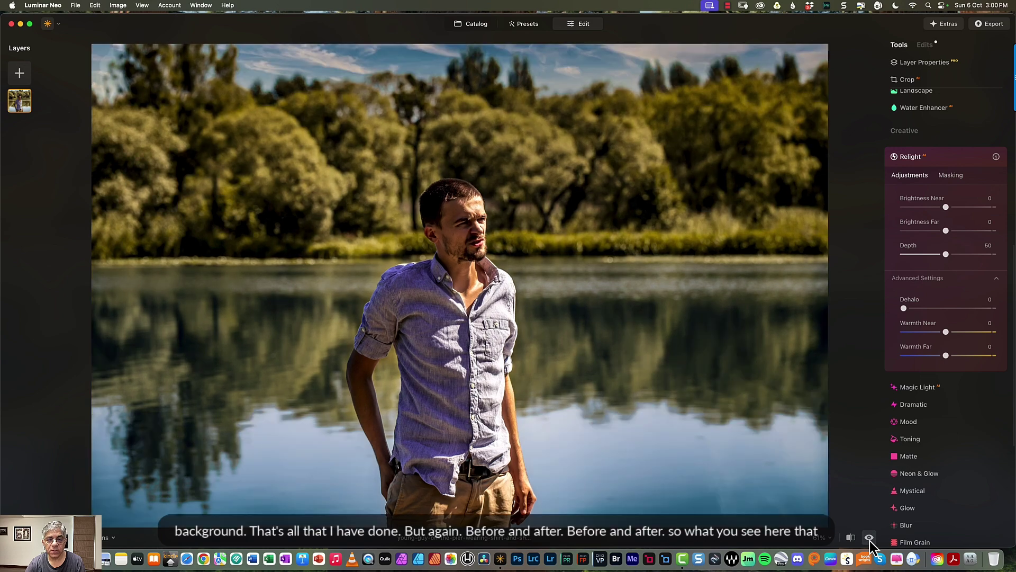
pyautogui.click(869, 538)
pyautogui.click(870, 538)
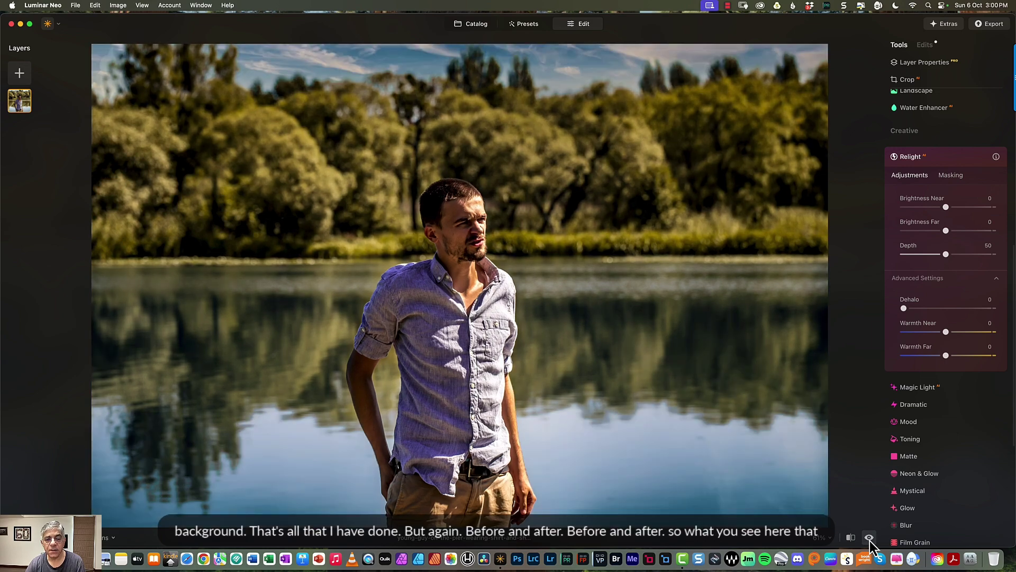
pyautogui.press('super+equal')
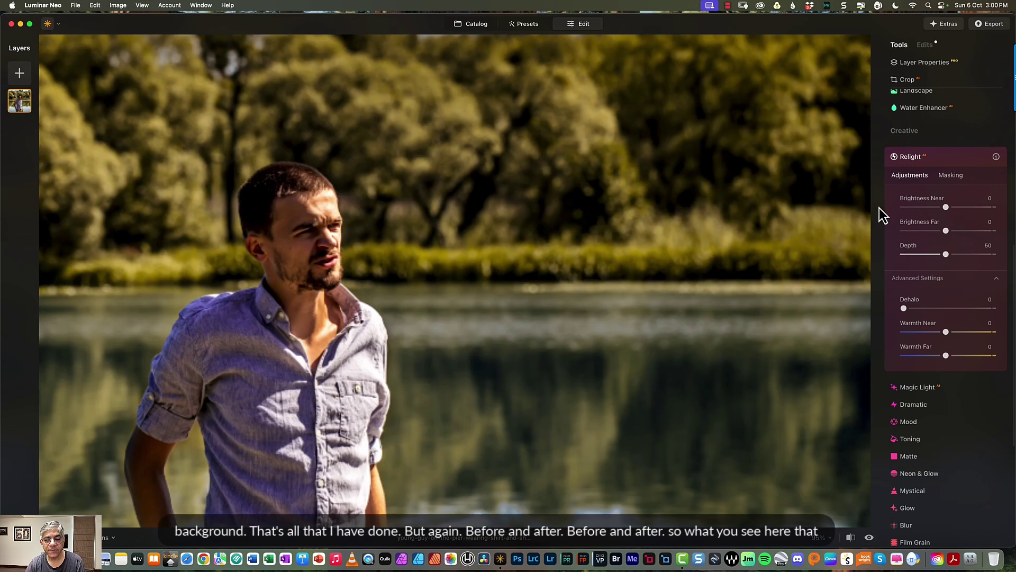
pyautogui.press('super+0')
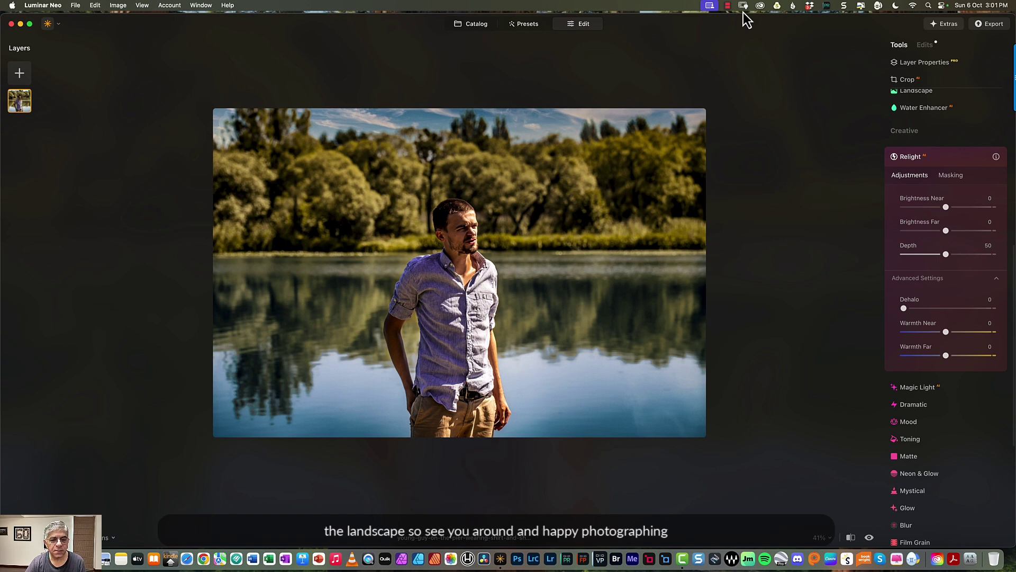
pyautogui.click(728, 7)
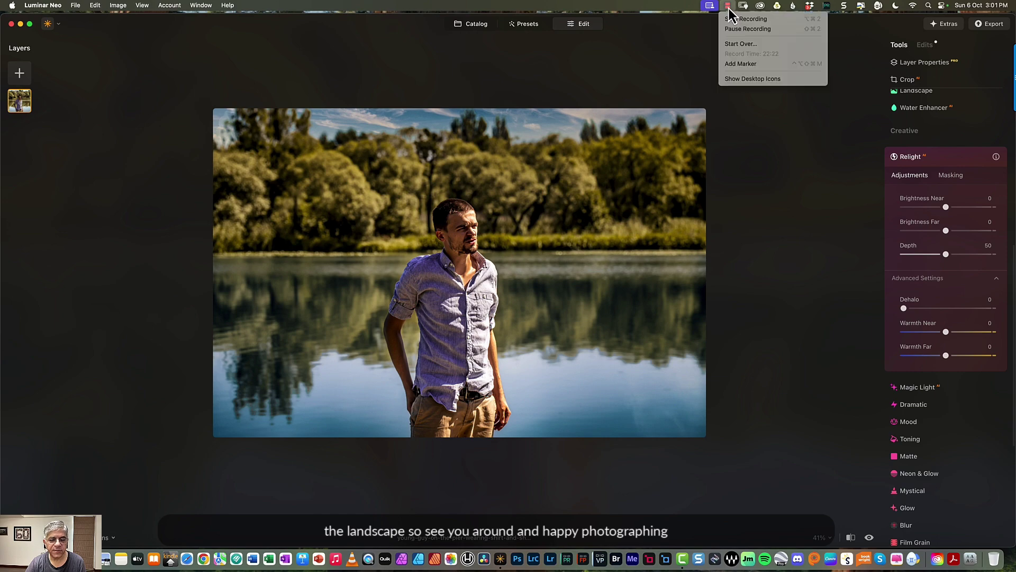